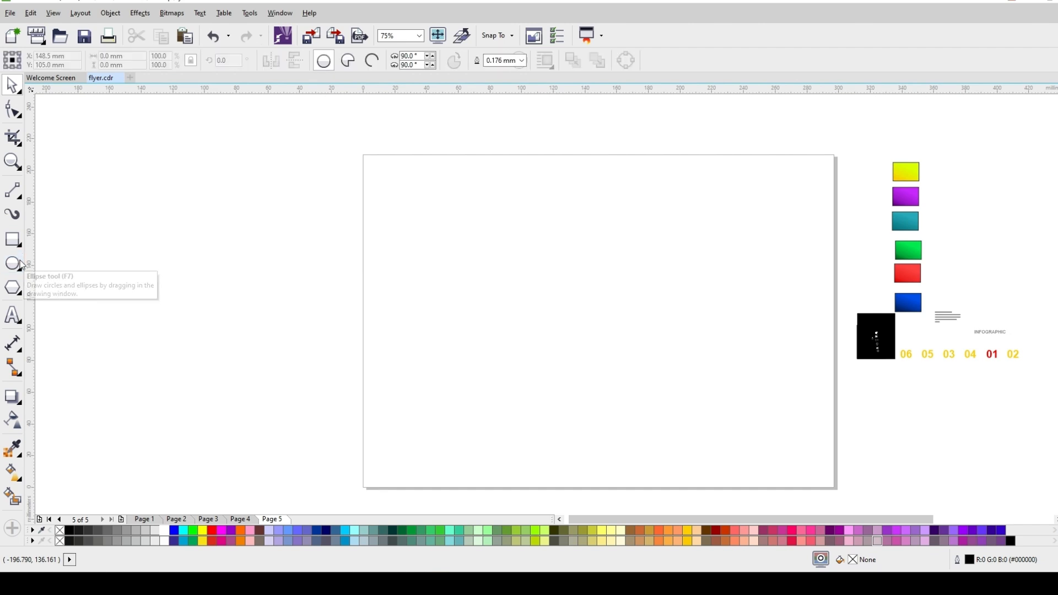
- Draw a circle near the middle of the page and set its diameter to 100 mm
ctrl+drag(509, 205, 664, 410)
click(118, 56)
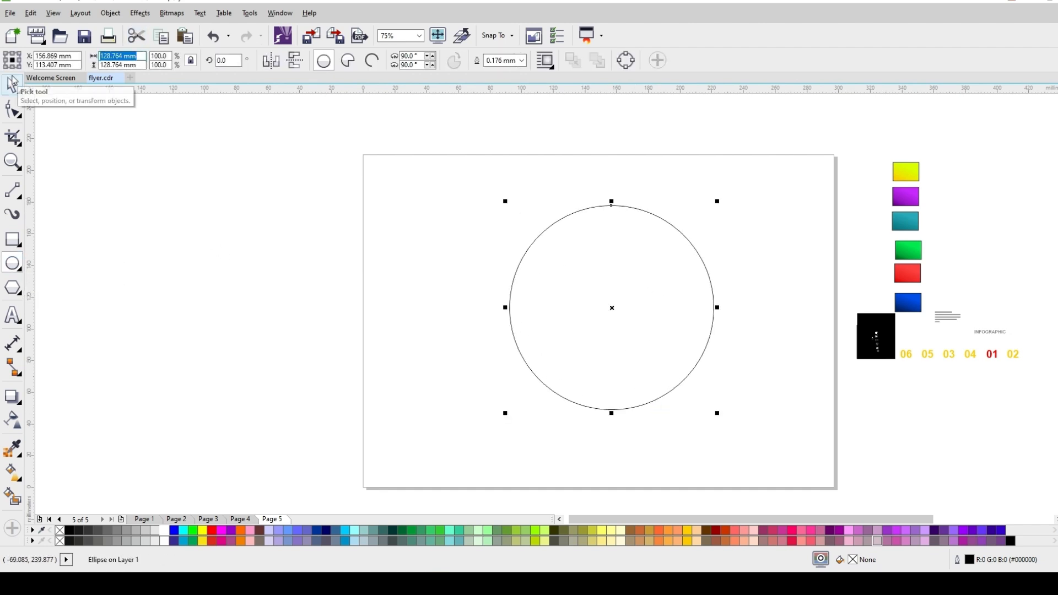
text(100)
key(Return)
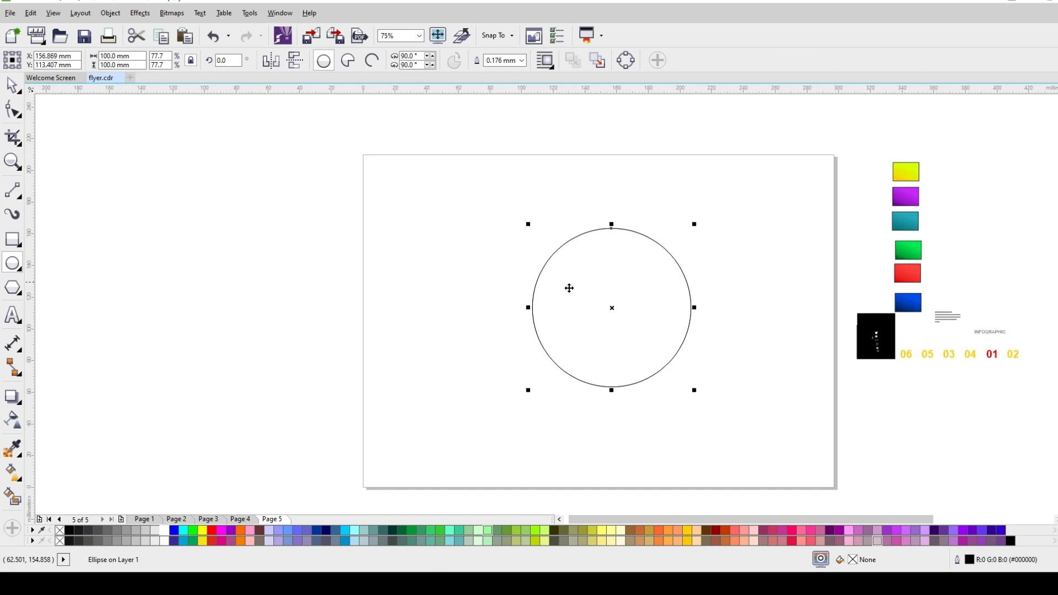
key(space)
drag(611, 298, 489, 303)
key(ctrl+z)
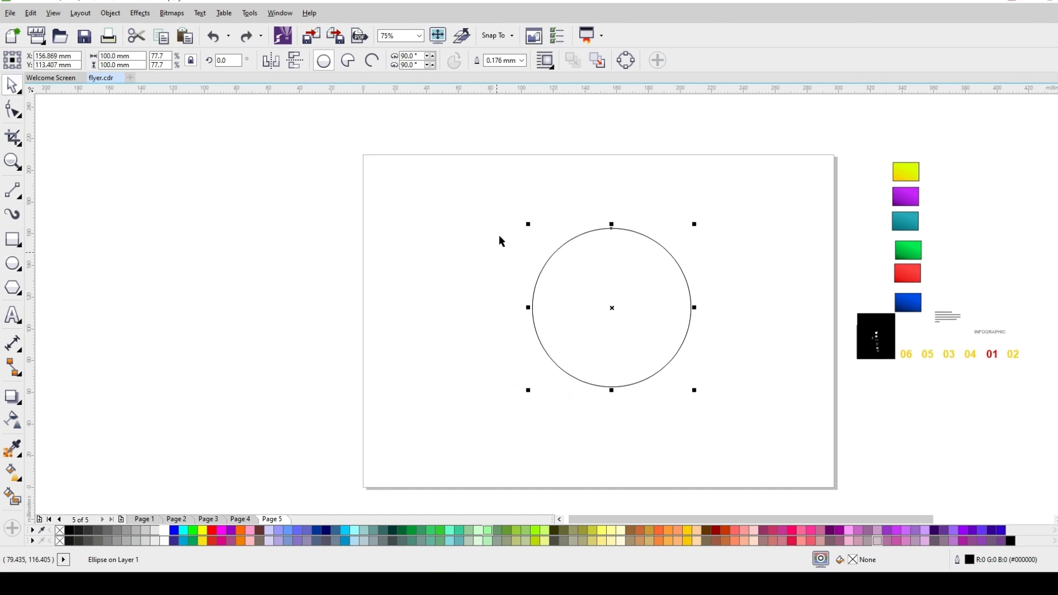
- Add two concentric copies of the circle, one 90 mm and one 50 mm in diameter
click(116, 55)
text(9)
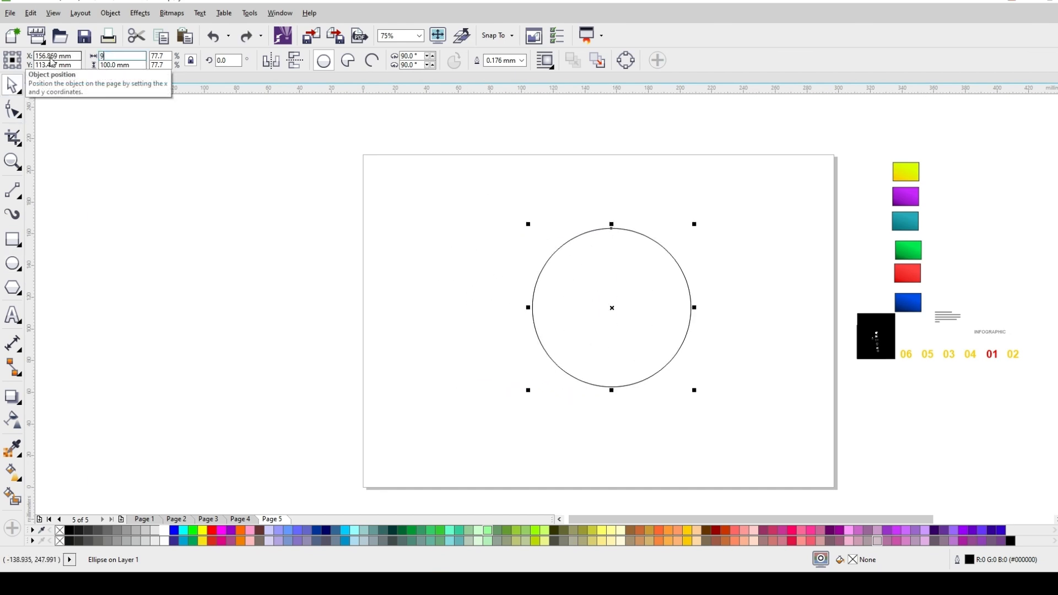
text(0)
key(Return)
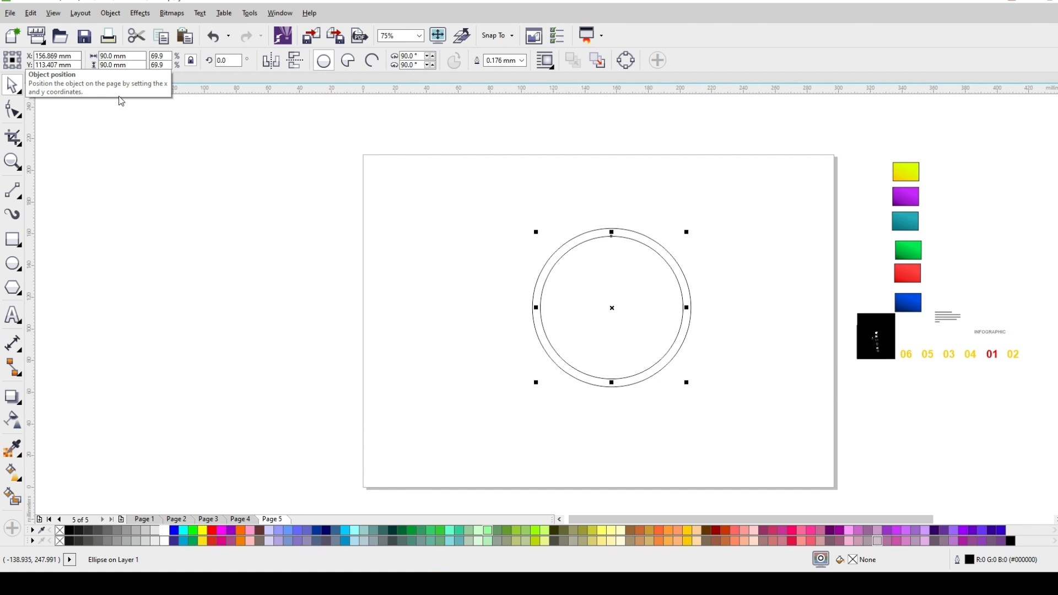
click(125, 57)
text(50)
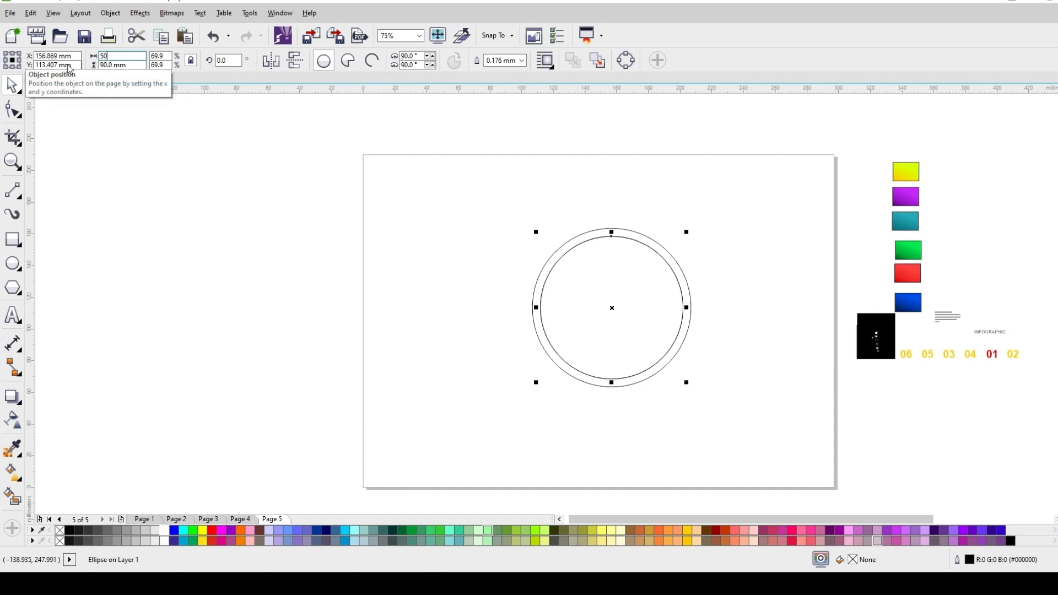
key(Return)
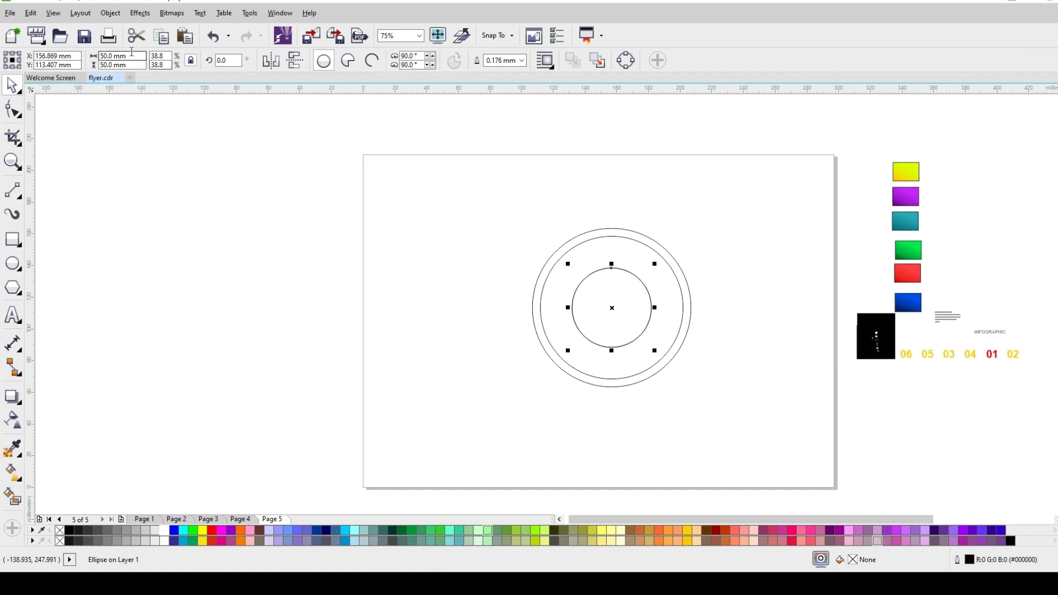
- Add a smaller concentric copy of the 50 mm circle with a diameter of 25 mm, and clear the selection
drag(120, 56, 47, 60)
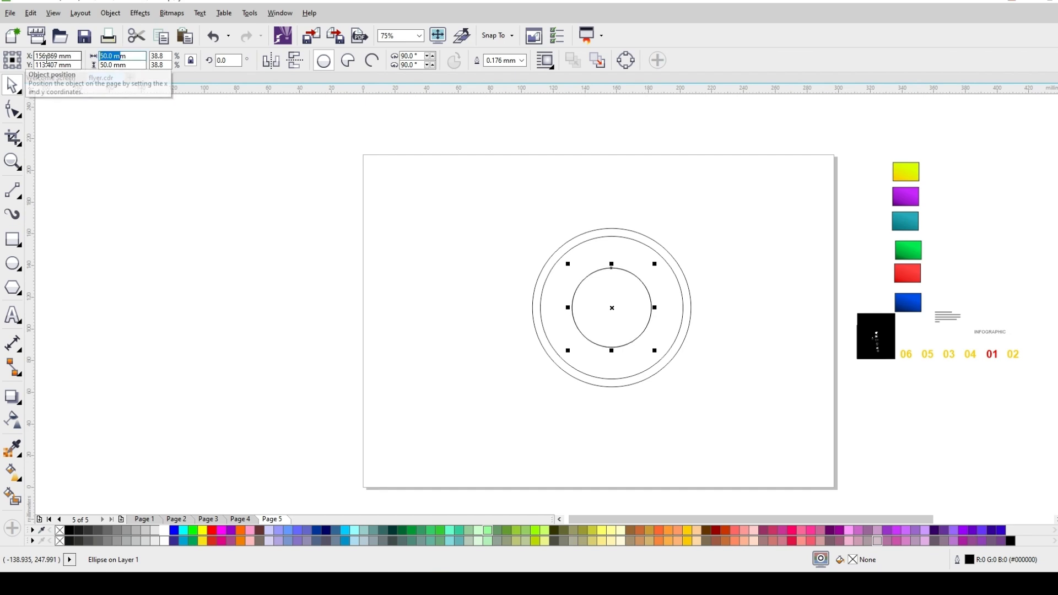
key(BackSpace)
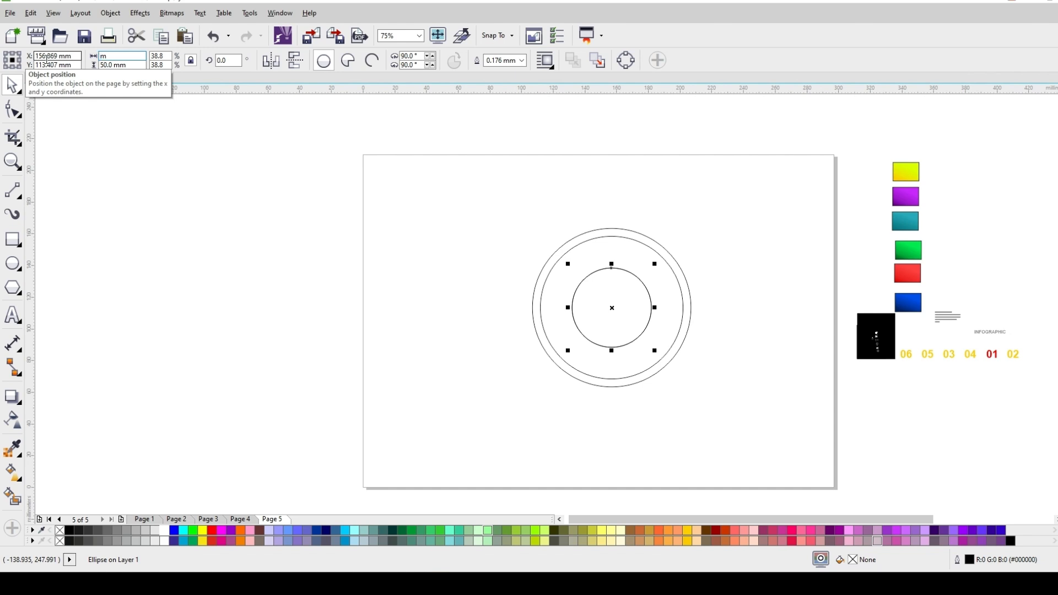
text(25)
key(Return)
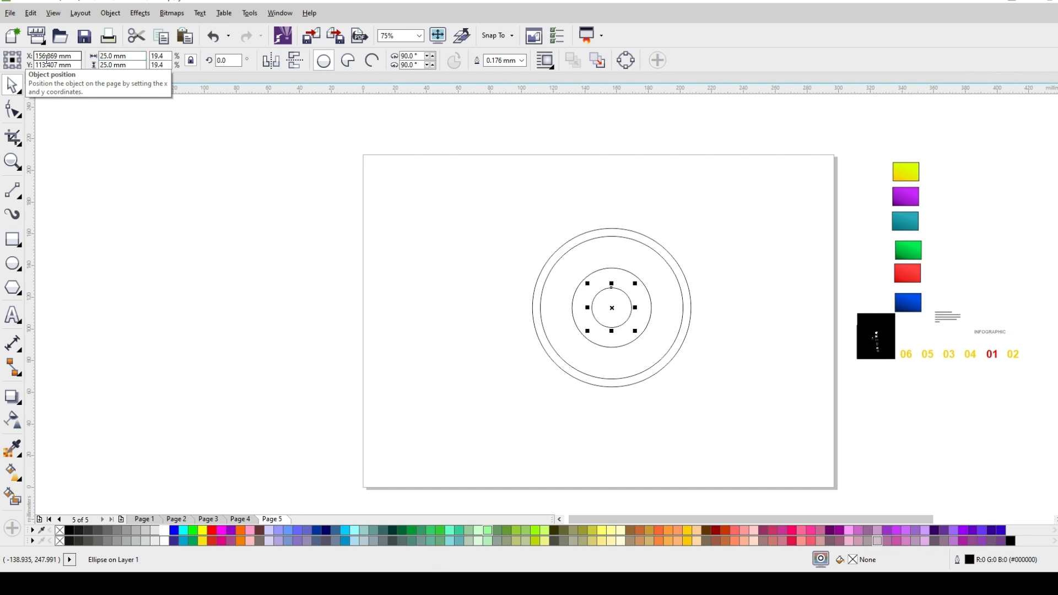
scroll(641, 296, up, 3)
scroll(640, 295, down, 2)
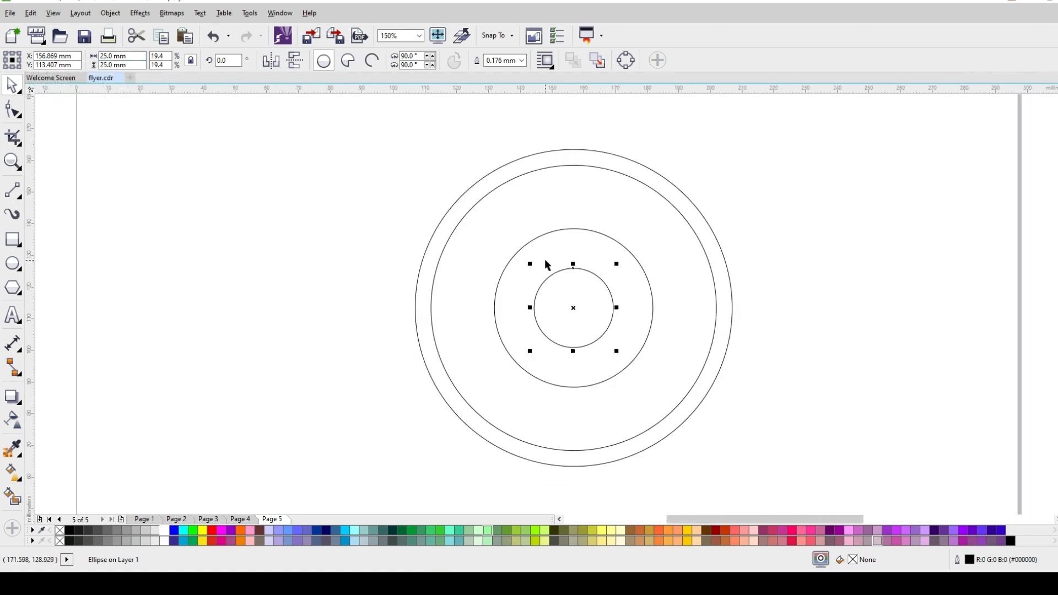
click(248, 194)
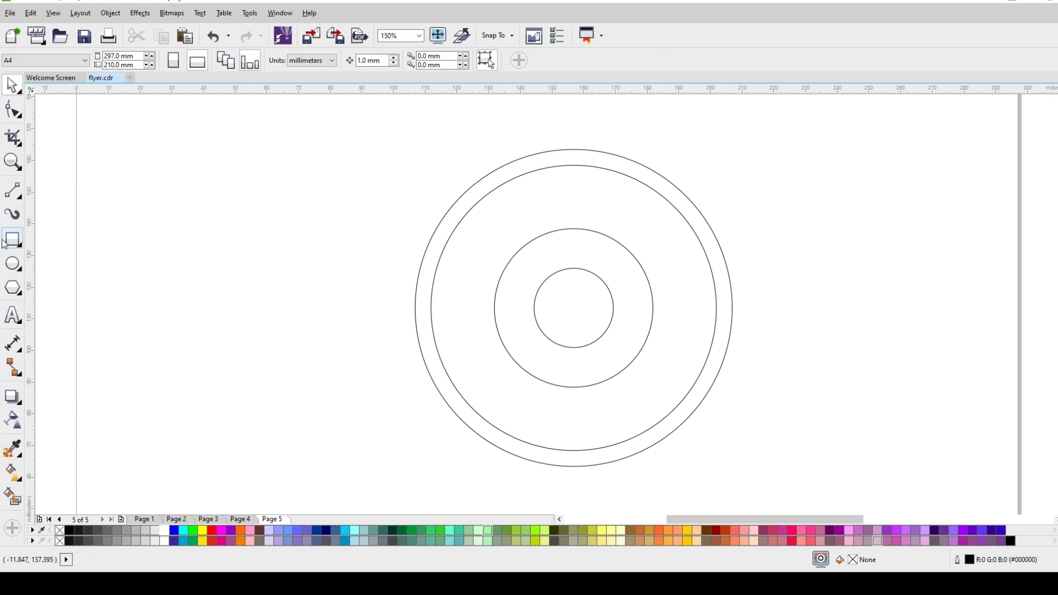
- Draw a tall narrow rectangle about 67 mm high left of the circles and set its width to 5 mm without scaling the height
click(14, 241)
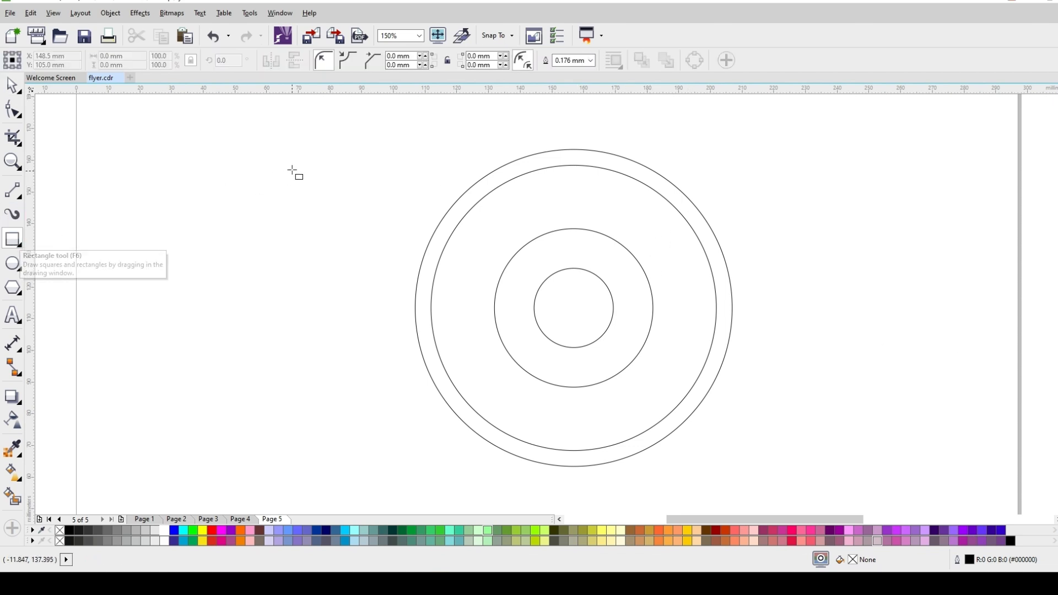
drag(299, 161, 320, 375)
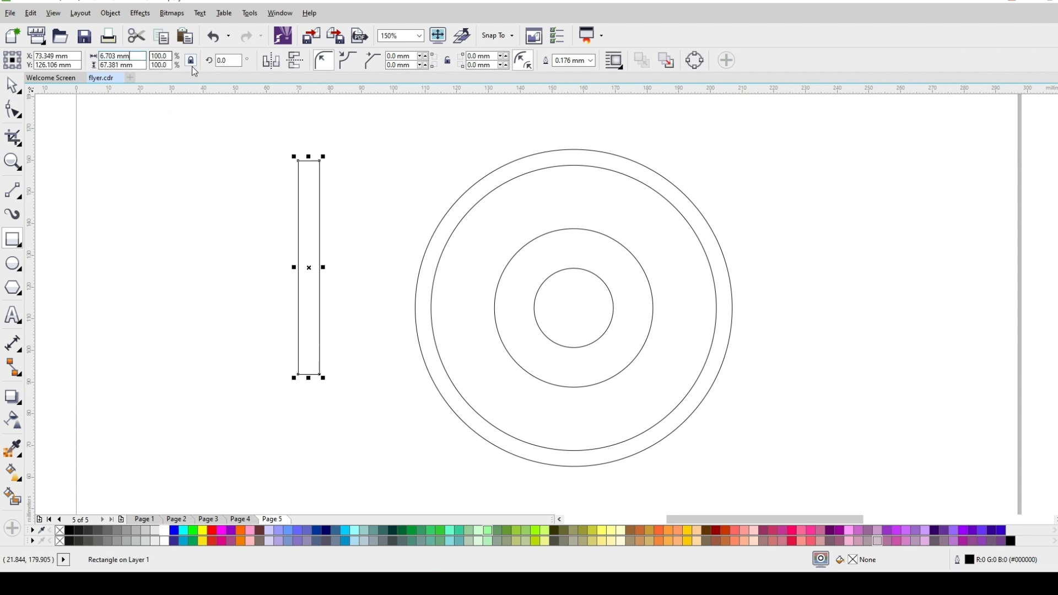
click(133, 61)
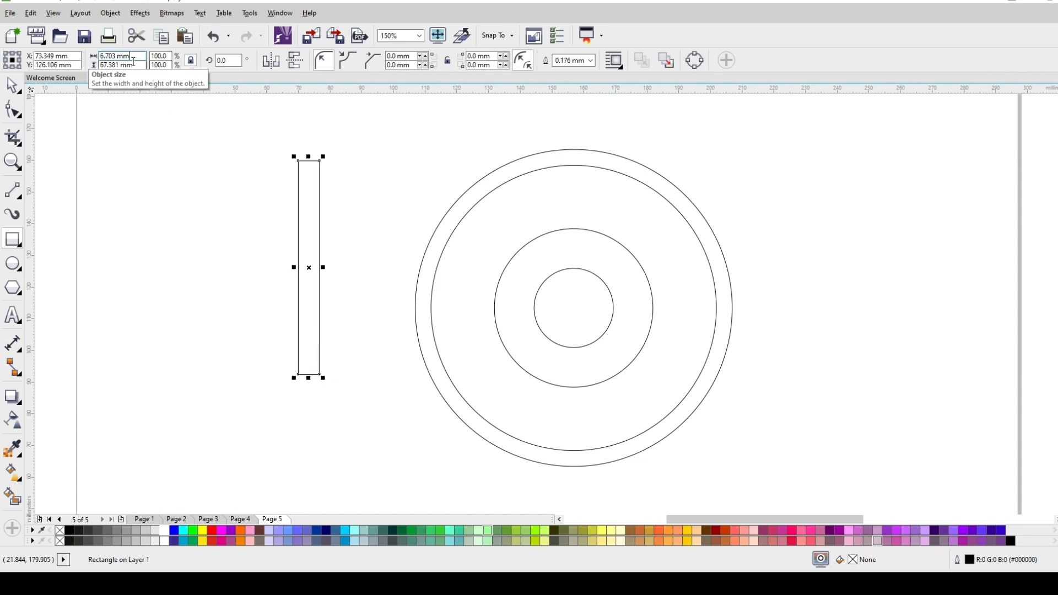
click(191, 61)
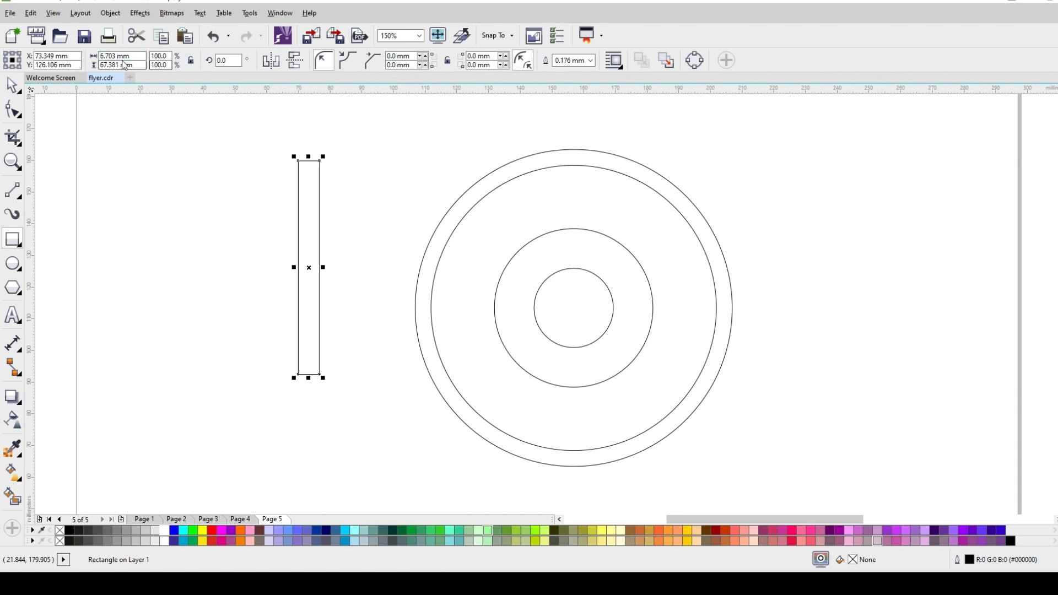
drag(134, 58, 3, 73)
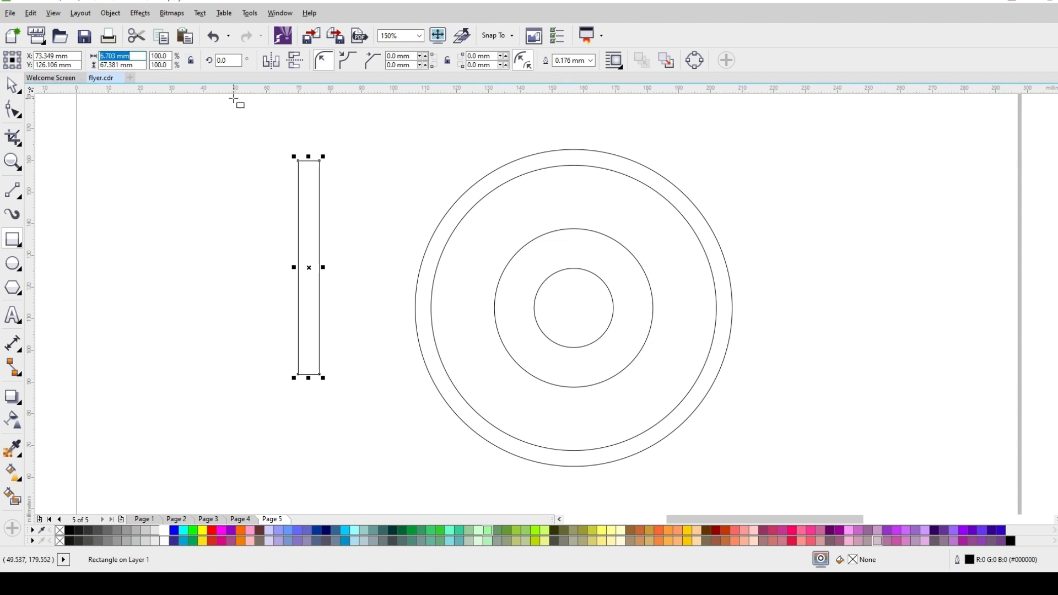
text(5)
key(Return)
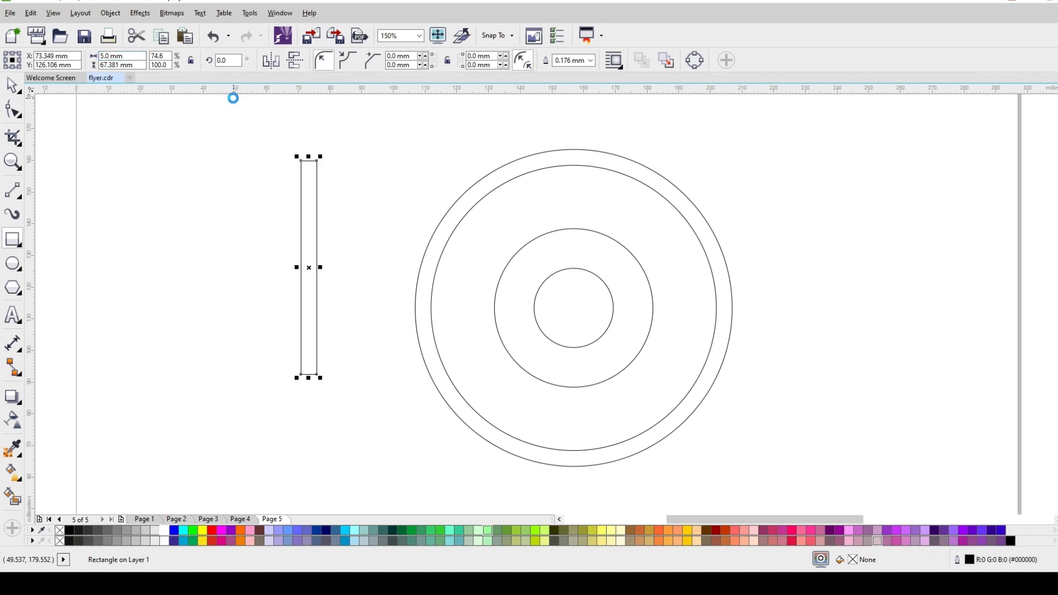
- Add a copy of the narrow rectangle centred on it, with a width of 10 mm
drag(135, 56, 100, 57)
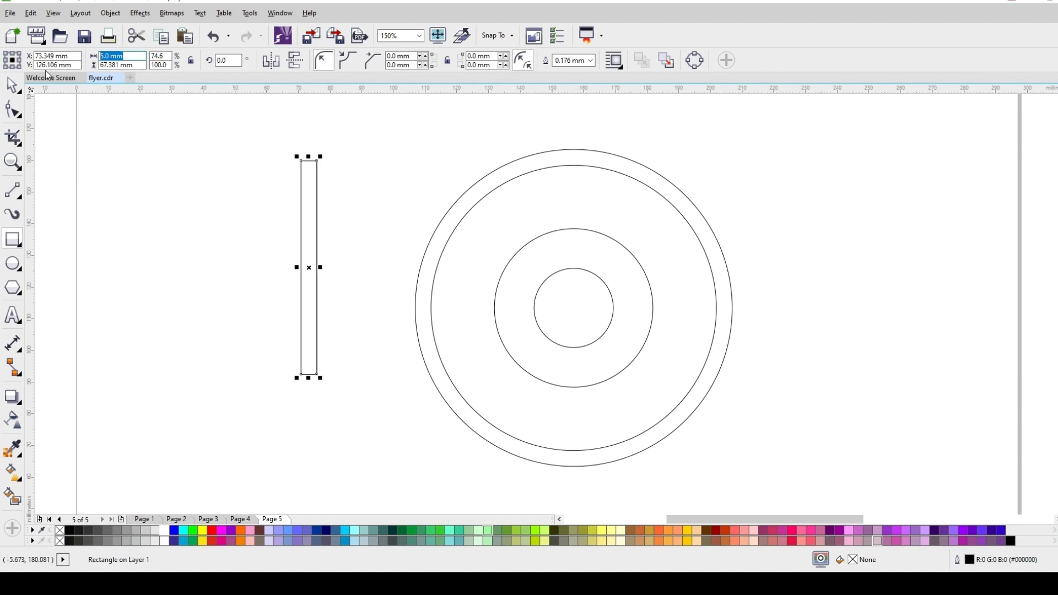
text(10)
key(Return)
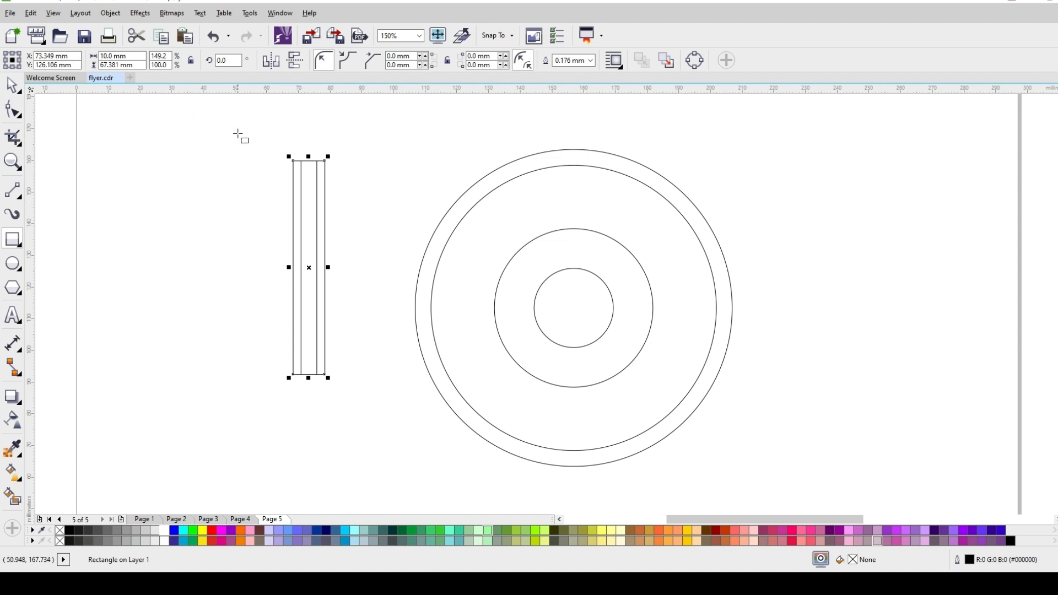
- Stretch both rectangles together symmetrically from their centre to a height of about 118.5 mm
click(13, 87)
drag(246, 139, 398, 386)
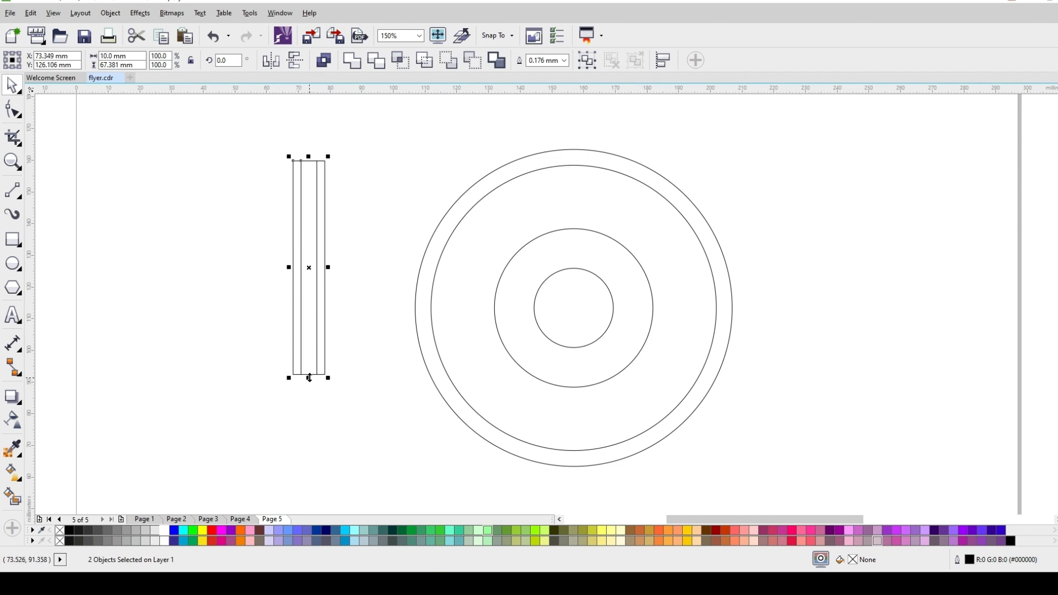
drag(310, 378, 312, 456)
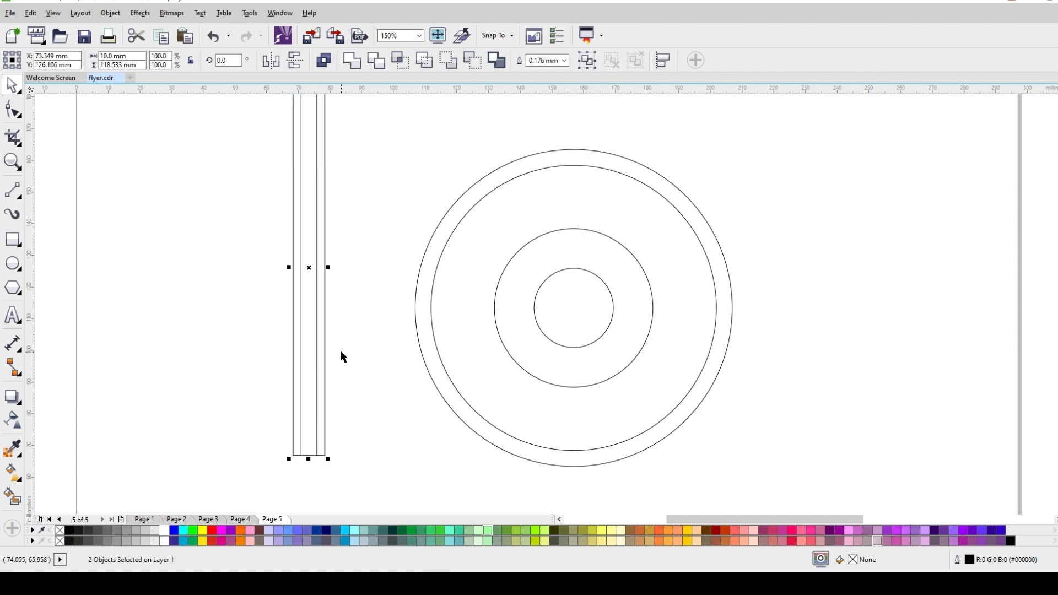
scroll(340, 350, down, 2)
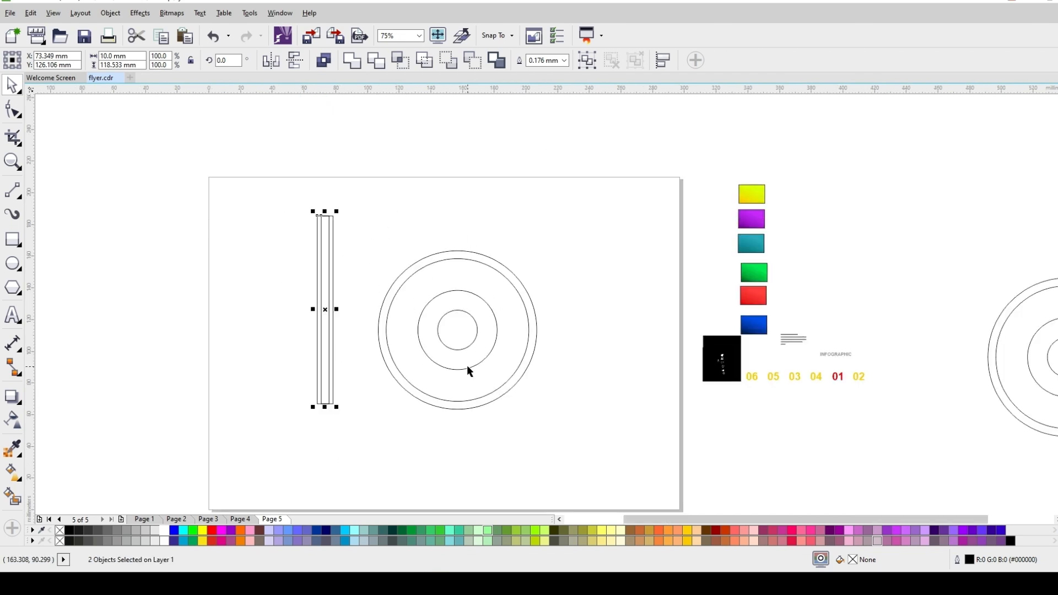
- Align both rectangles to the centre of the smallest circle, horizontally and vertically
shift+click(458, 333)
key(e)
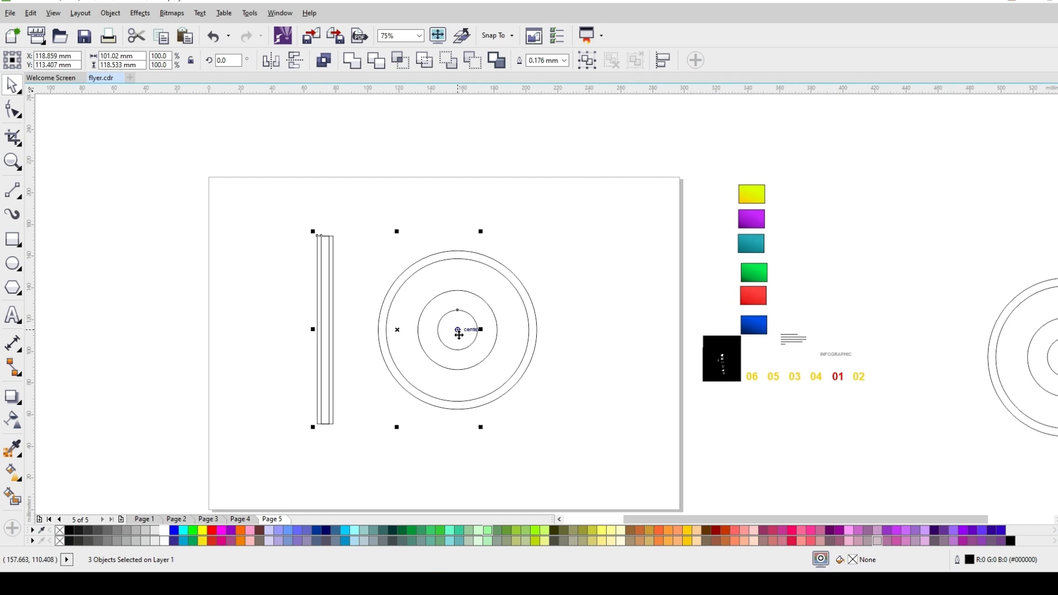
key(c)
scroll(439, 363, up, 2)
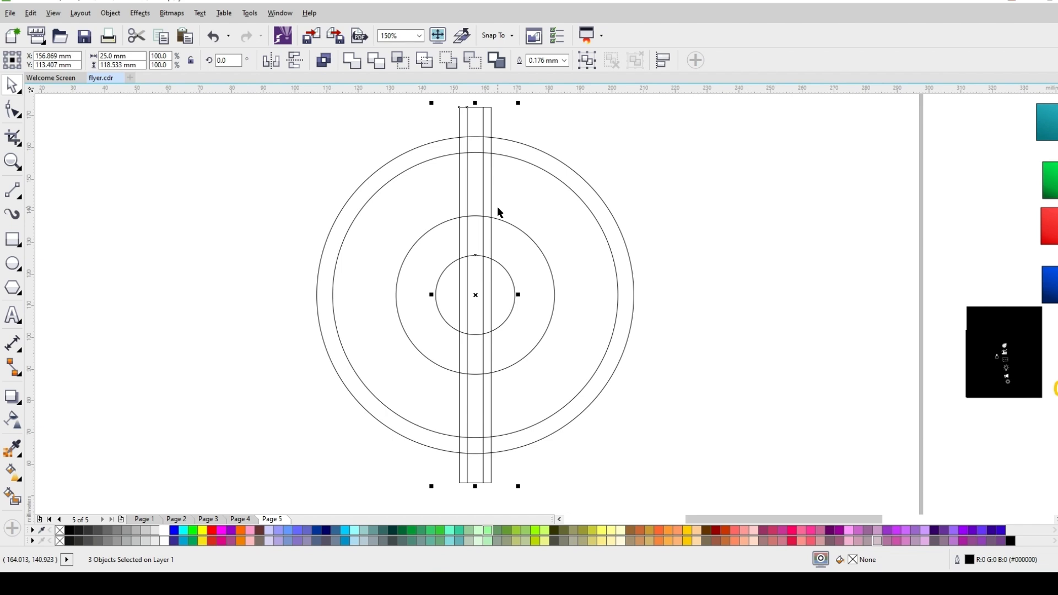
scroll(497, 206, down, 2)
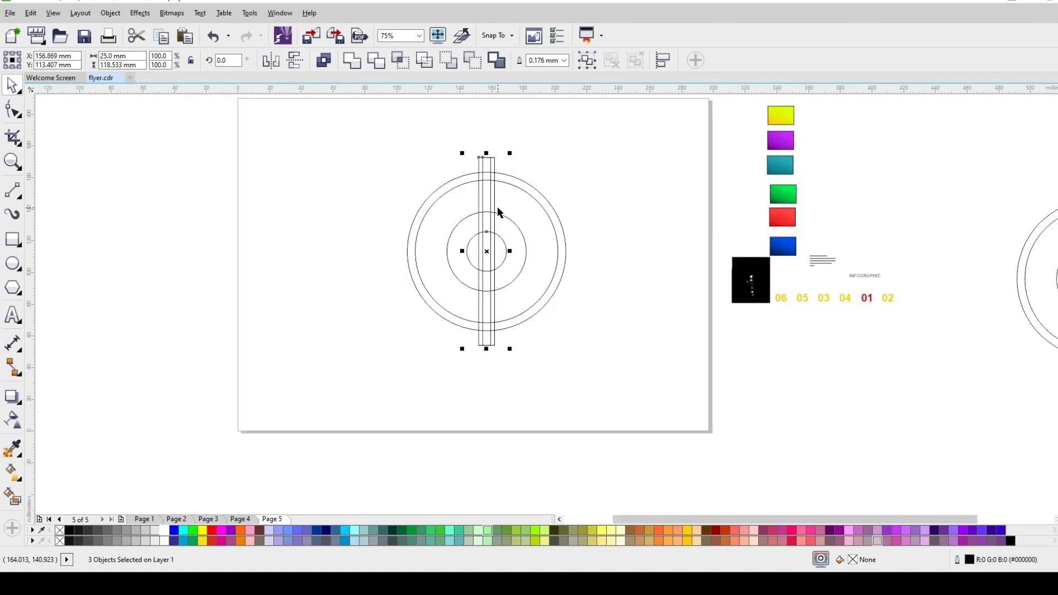
- Group the two vertical rectangles that cross the circles
key(Escape)
drag(471, 135, 507, 364)
scroll(495, 259, up, 2)
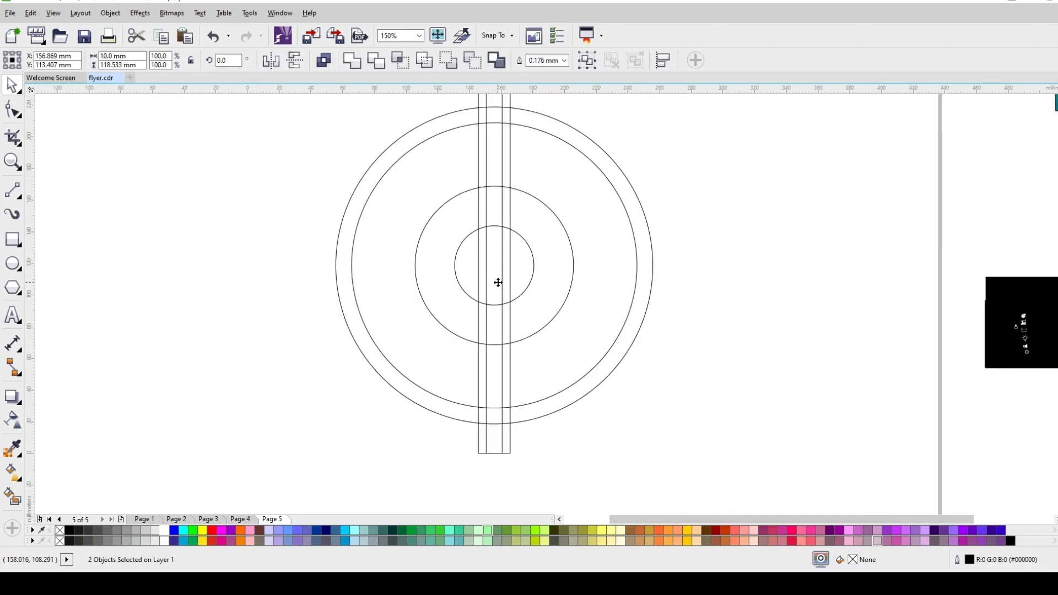
scroll(498, 274, down, 2)
click(497, 273)
scroll(514, 230, up, 2)
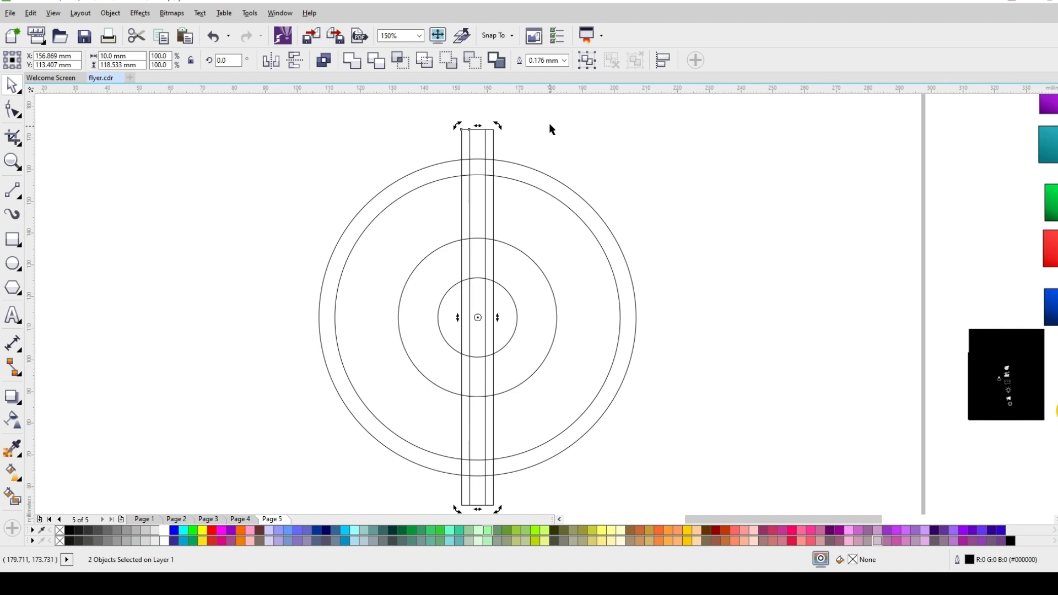
click(587, 60)
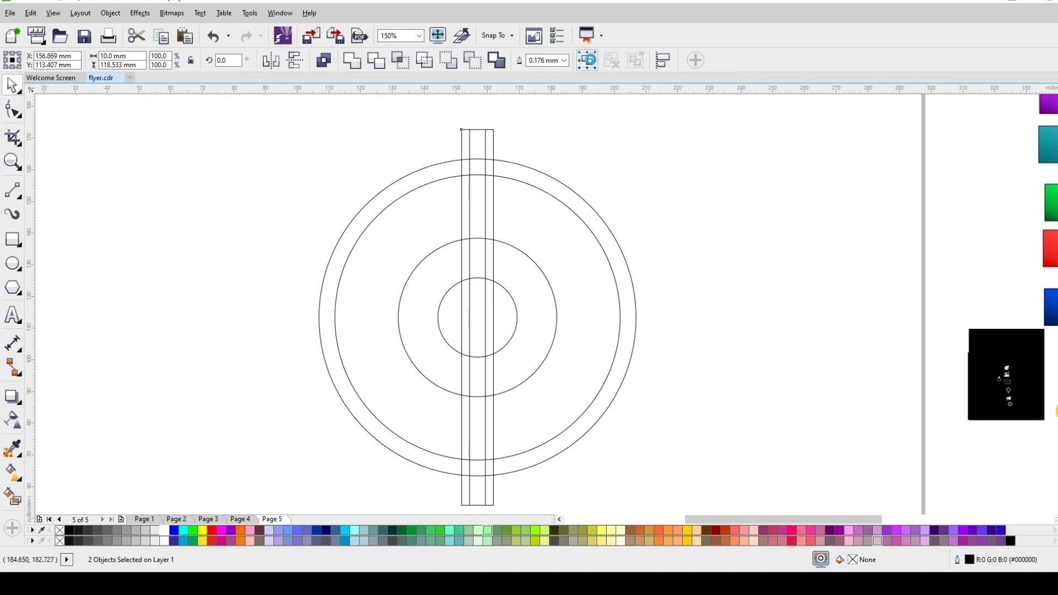
click(479, 316)
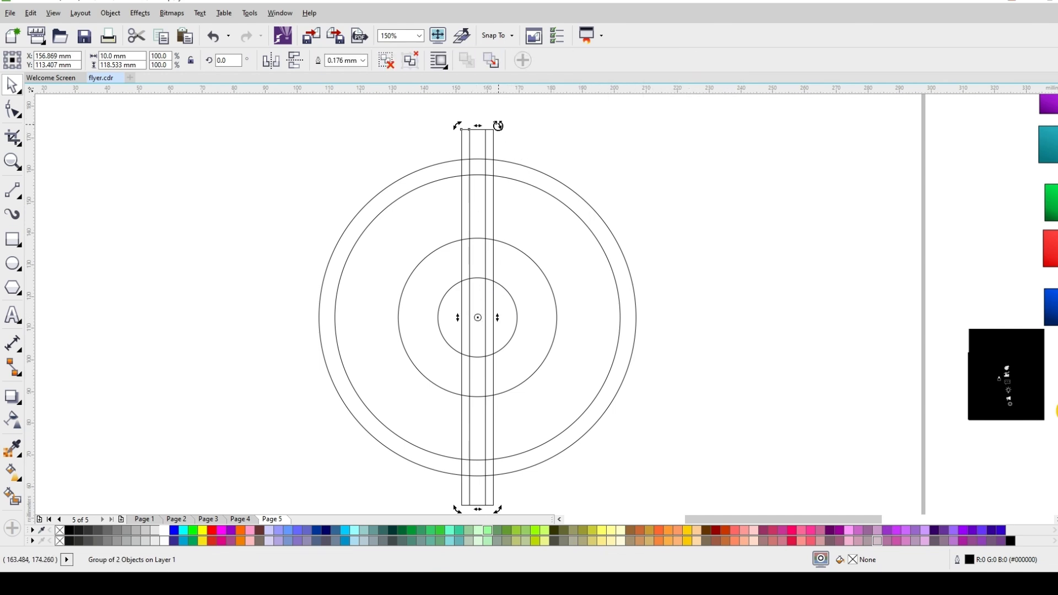
- Rotate a copy of the rectangle group 60° clockwise about the circles' centre and repeat it once for a third bar
drag(498, 126, 639, 238)
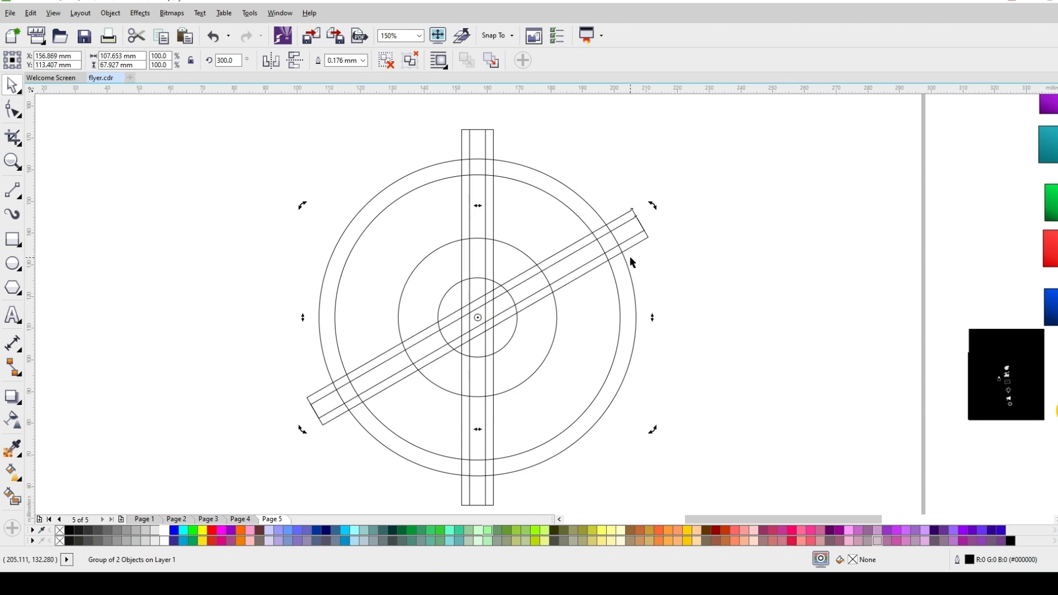
key(ctrl+r)
click(530, 213)
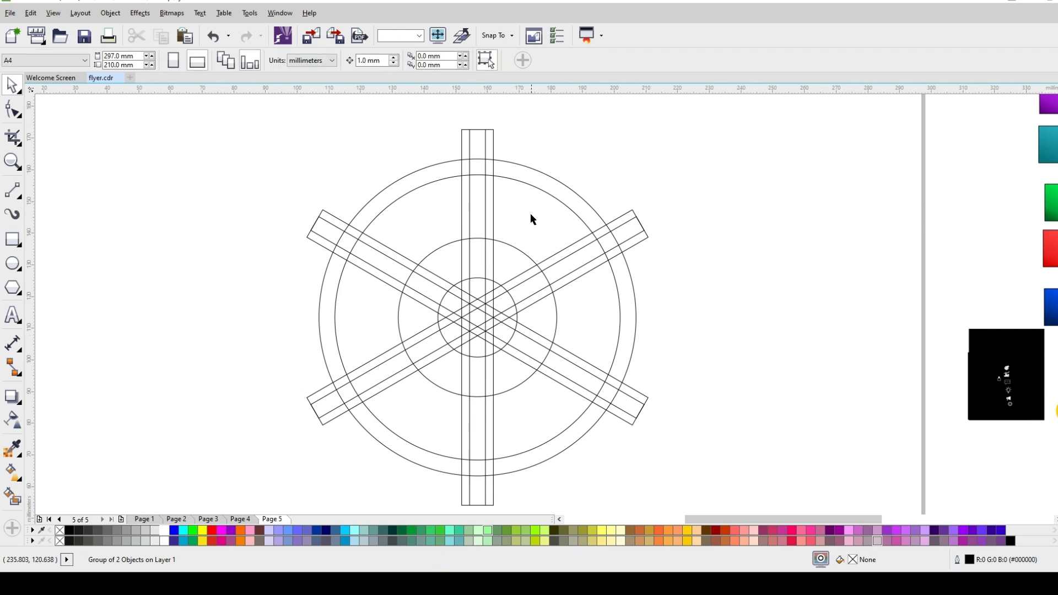
- Smart Fill the three ring regions of the upper-right sector between the bars with red, from the outer ring in to the smallest circle
scroll(530, 200, up, 1)
scroll(537, 200, down, 1)
scroll(537, 200, up, 1)
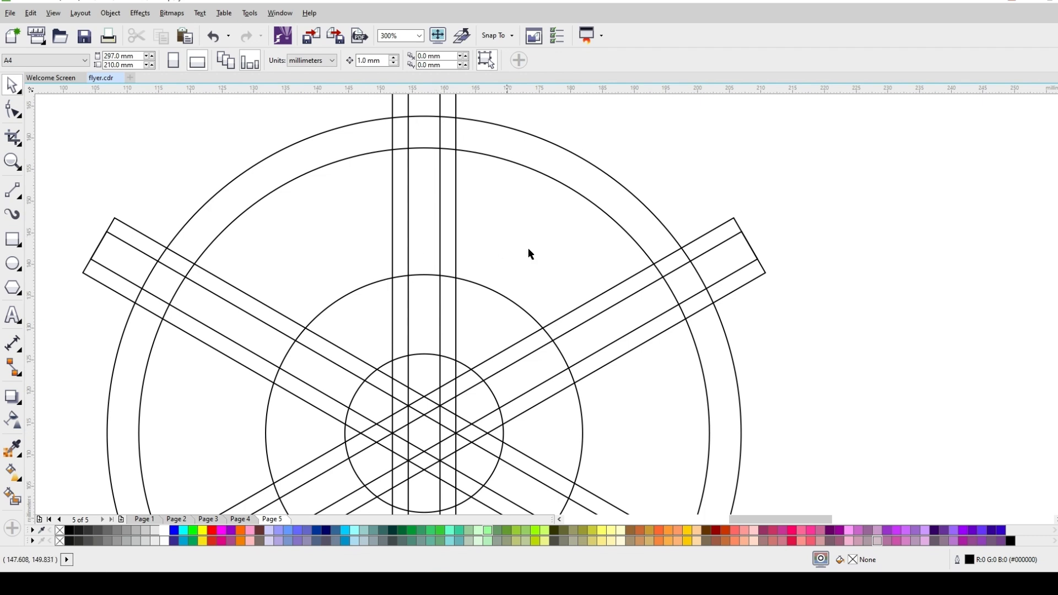
click(12, 497)
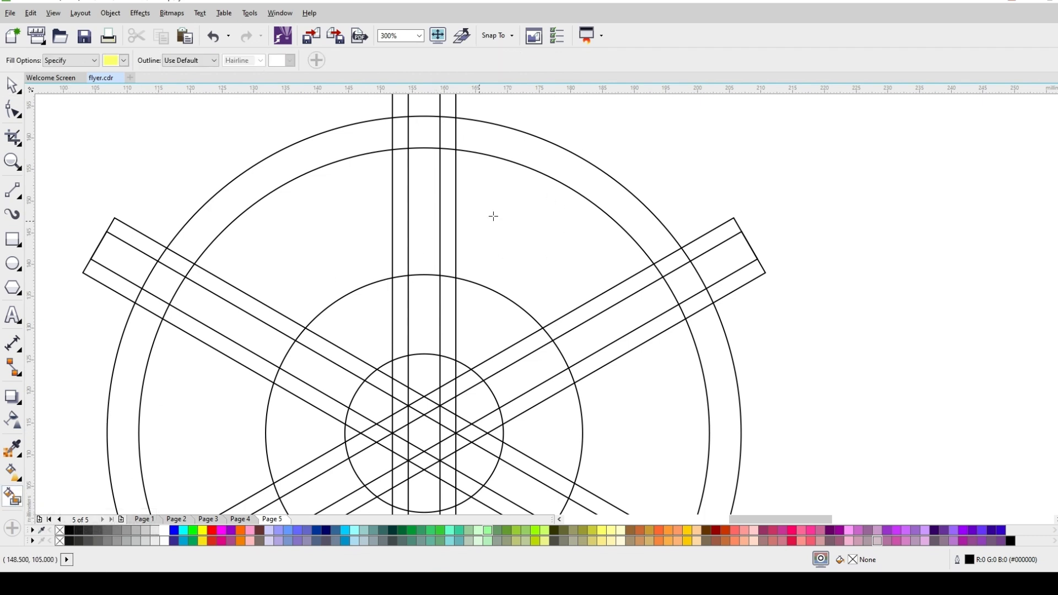
click(124, 60)
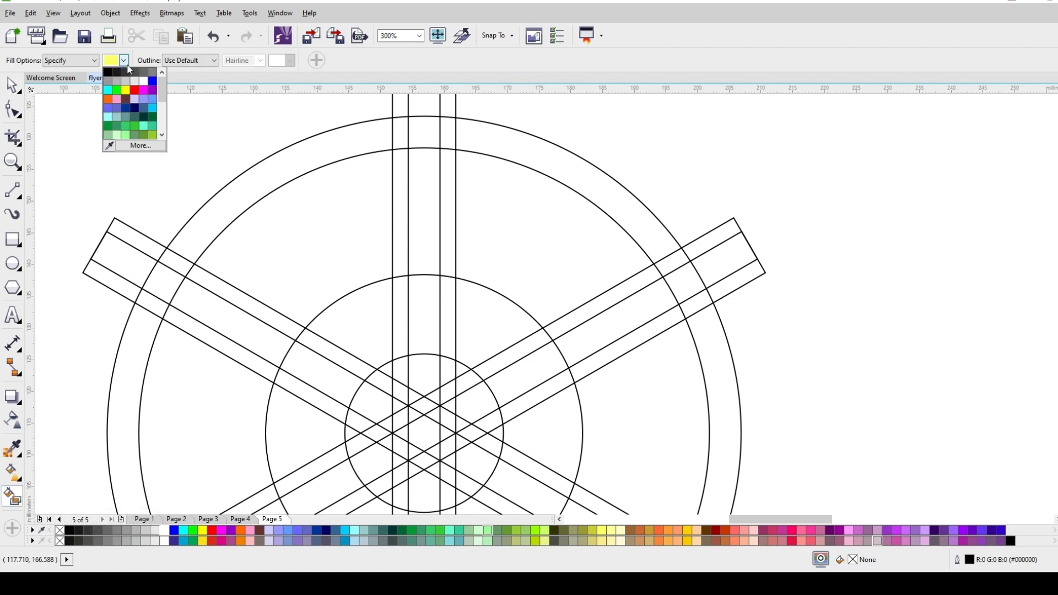
click(138, 94)
click(567, 168)
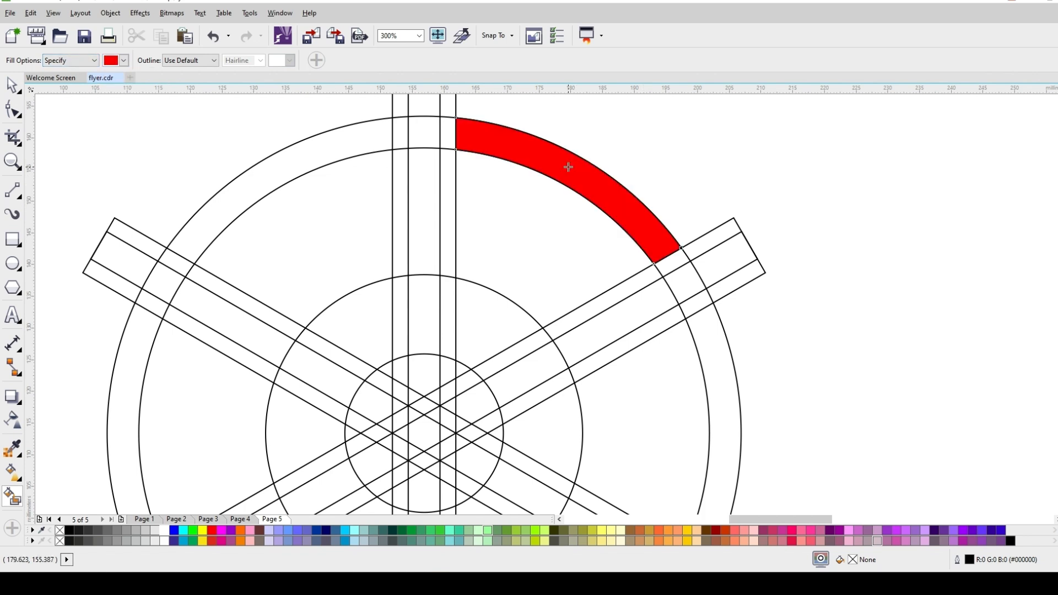
click(539, 219)
click(481, 323)
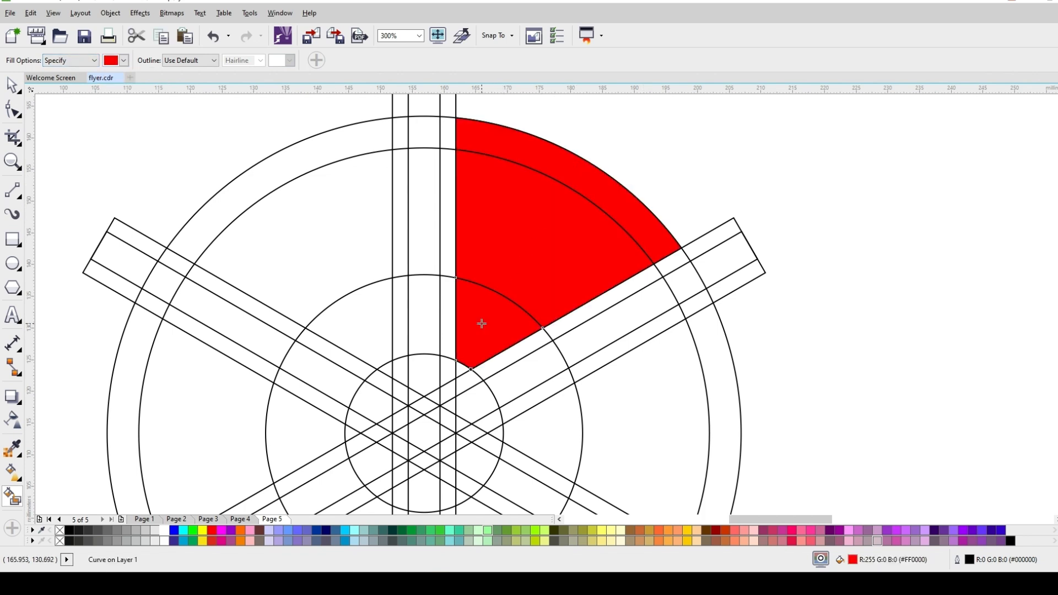
- Weld the three red regions of the upper-right sector into one shape
key(space)
shift+click(556, 247)
shift+click(608, 197)
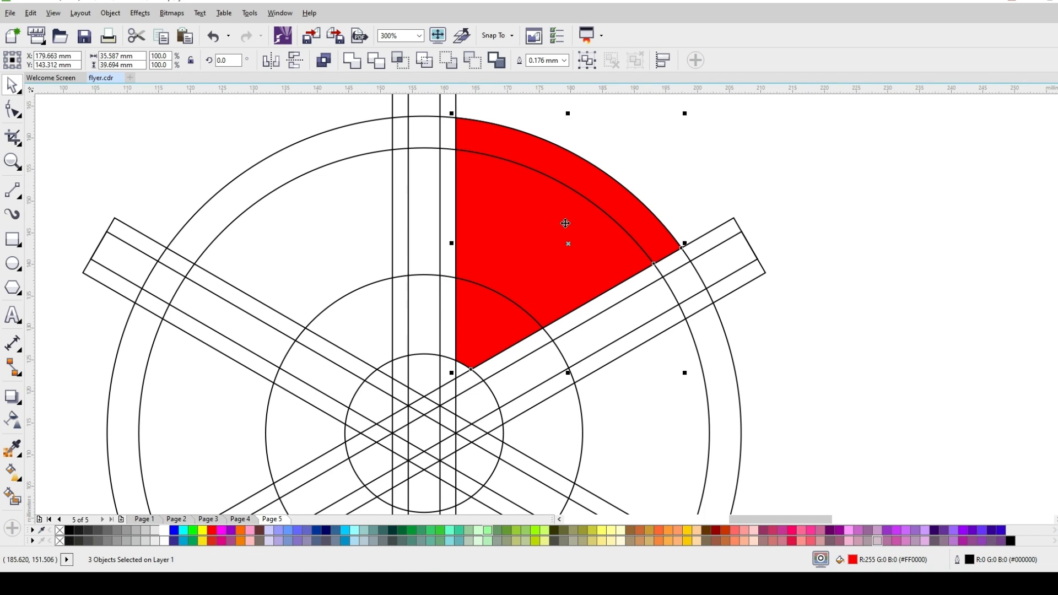
drag(536, 244, 860, 194)
key(ctrl+z)
click(351, 60)
- Send the welded red sector behind the circles and bars
scroll(557, 227, down, 2)
scroll(553, 228, up, 4)
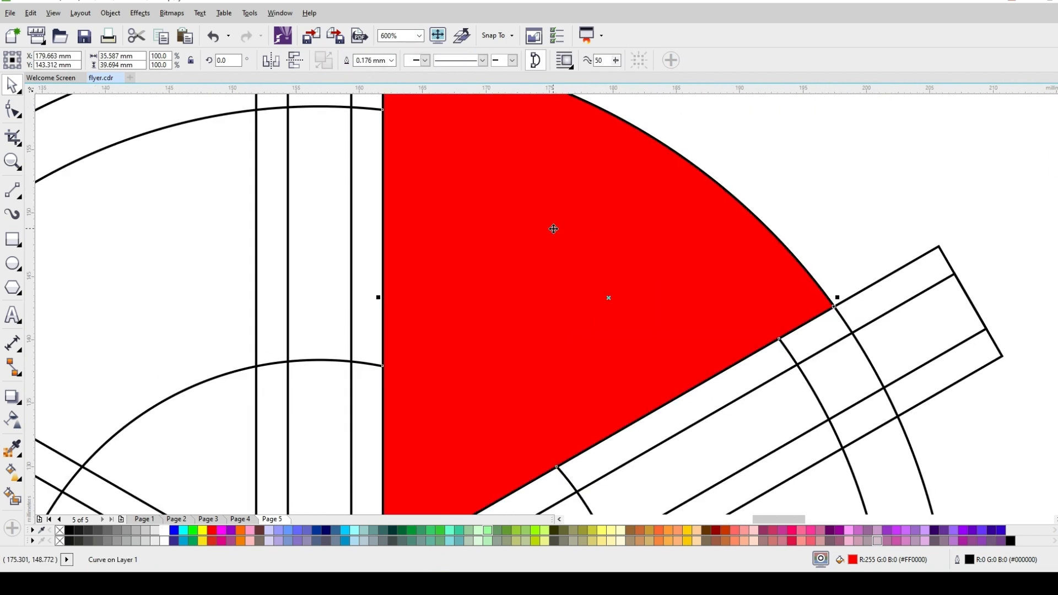
scroll(553, 229, down, 2)
click(794, 190)
click(571, 242)
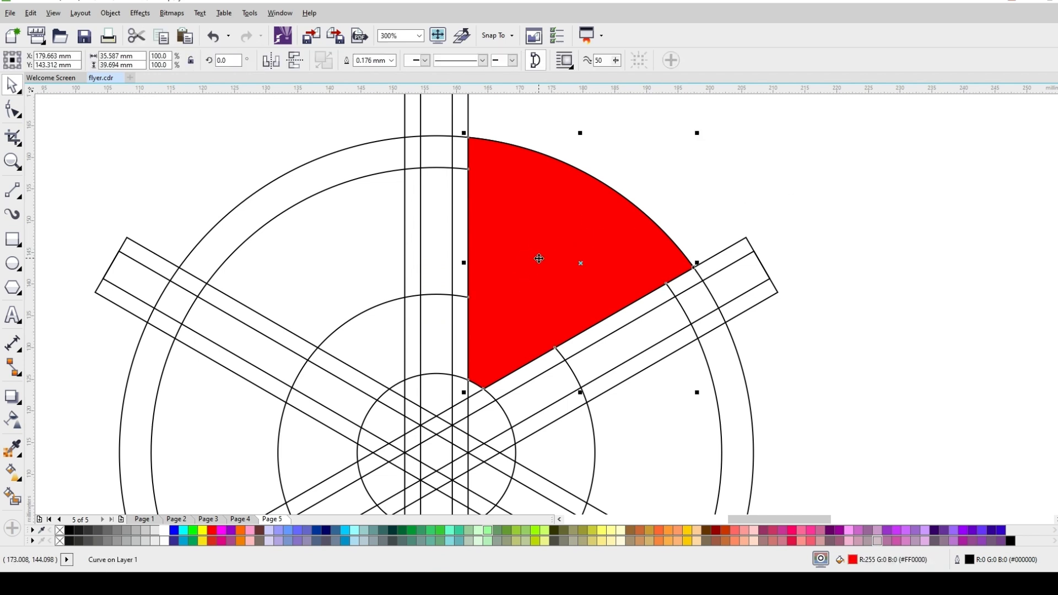
key(shift+Page_Down)
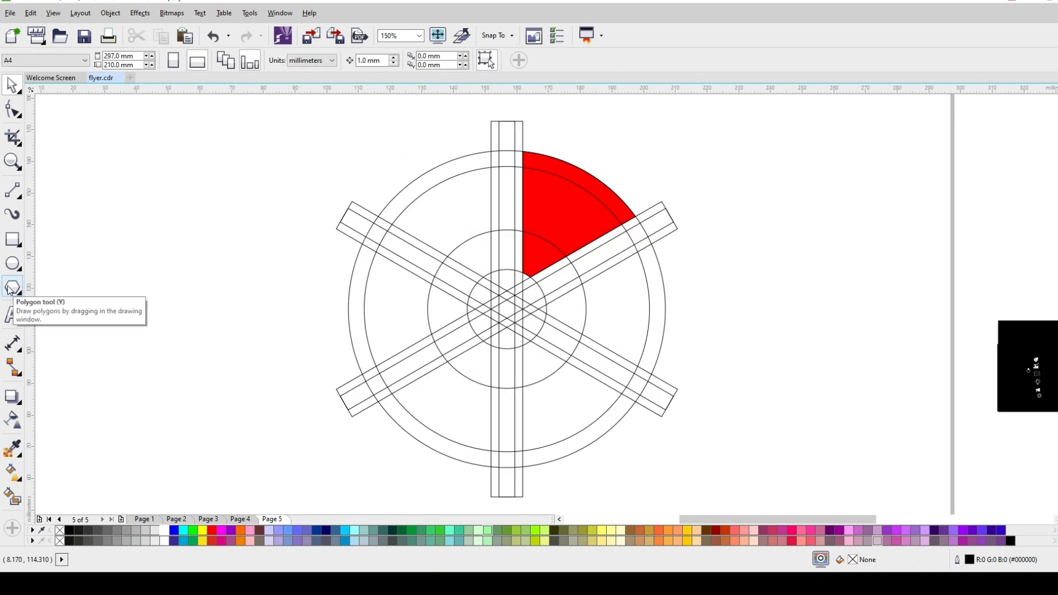
- Draw a polygon about 15 mm wide beside the upper right of the circles and set it to 3 sides
click(11, 288)
scroll(687, 143, up, 2)
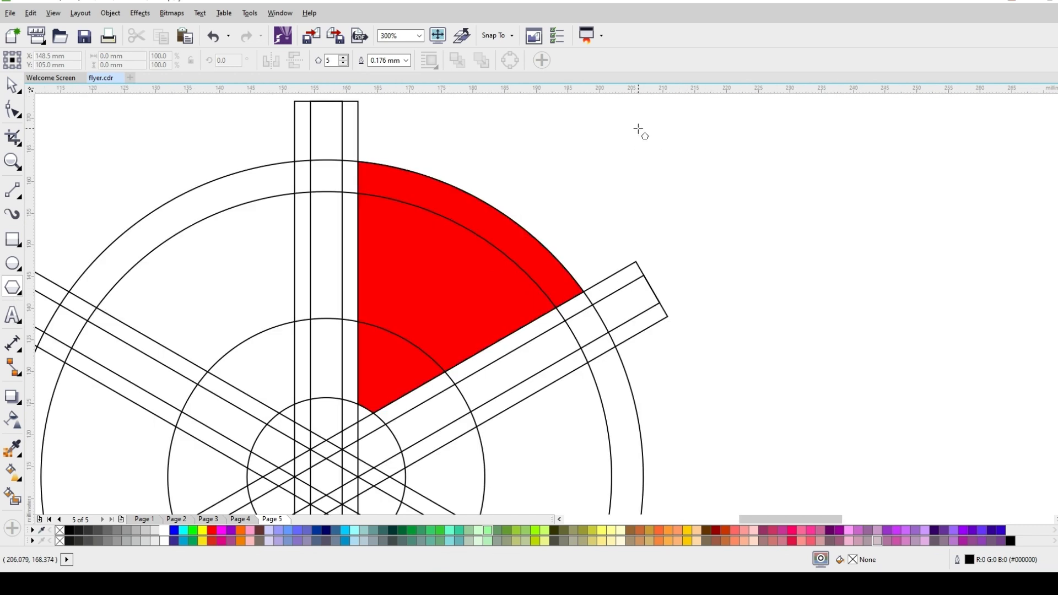
drag(638, 130, 700, 230)
scroll(711, 174, down, 2)
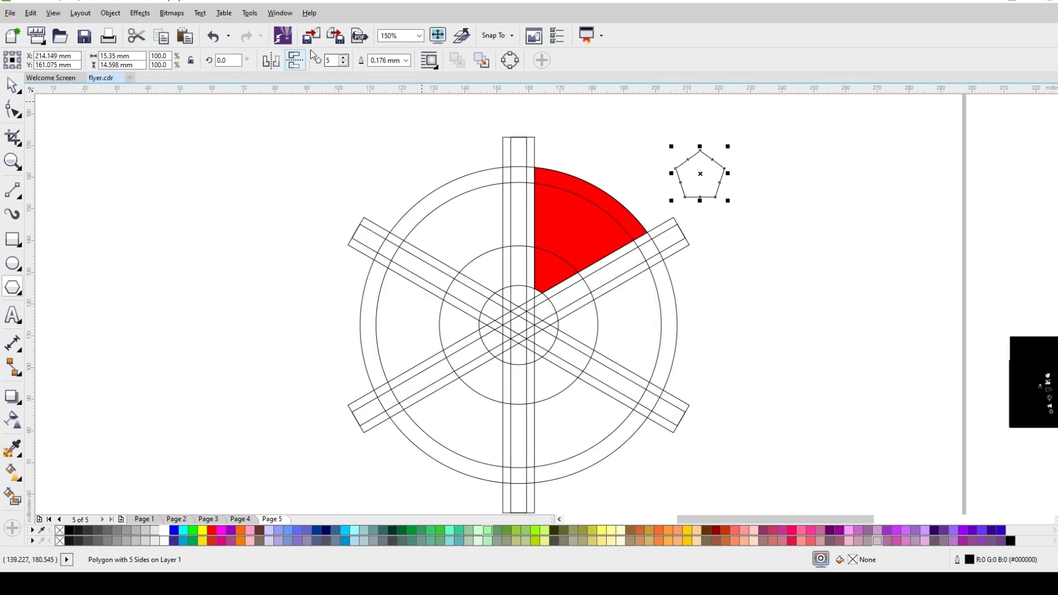
click(343, 64)
click(344, 64)
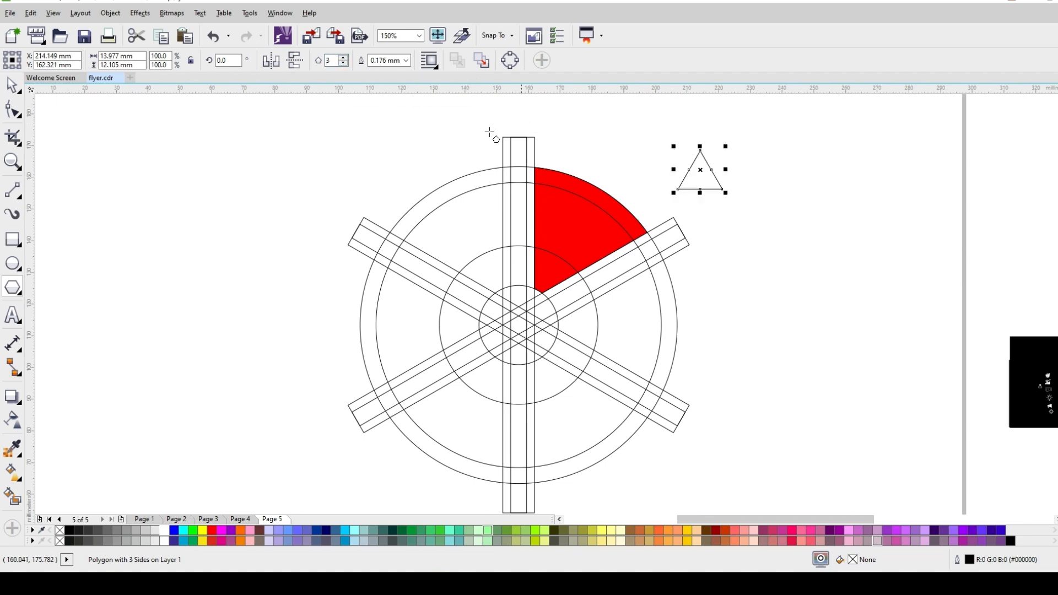
- Centre the triangle horizontally on the second-smallest circle
key(space)
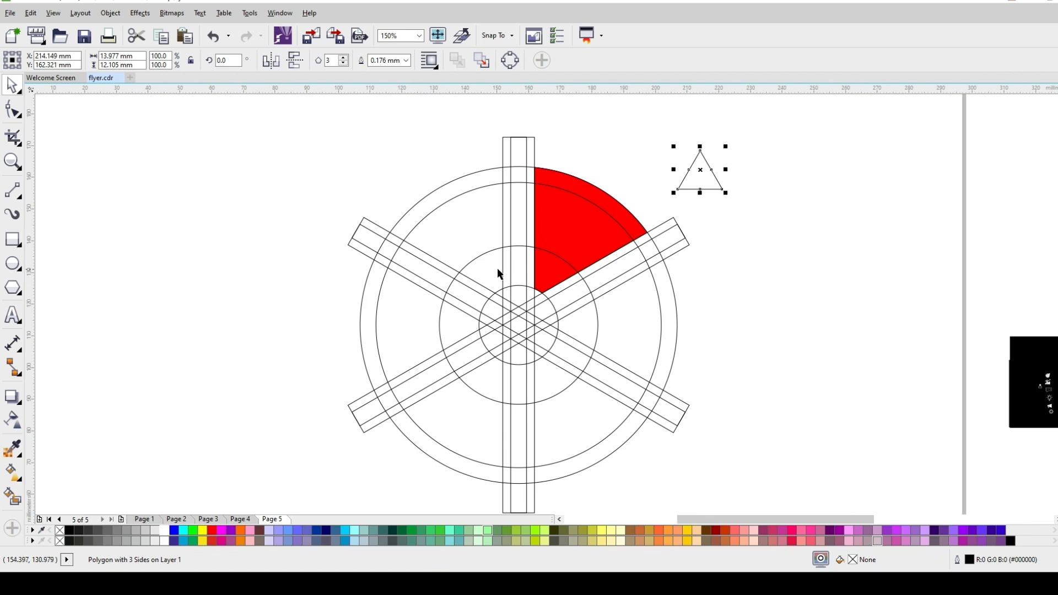
shift+click(514, 254)
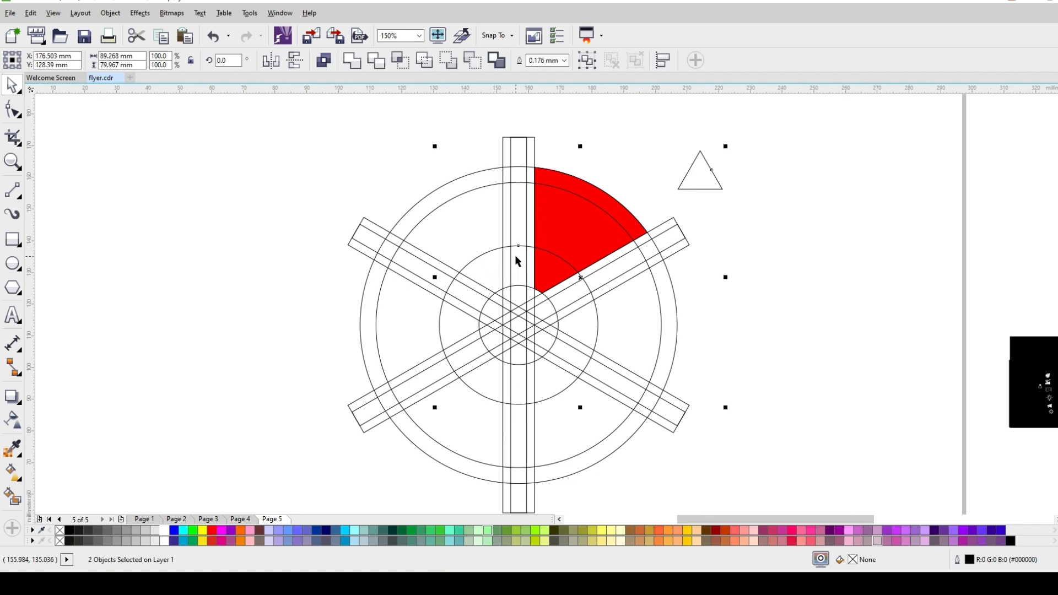
key(c)
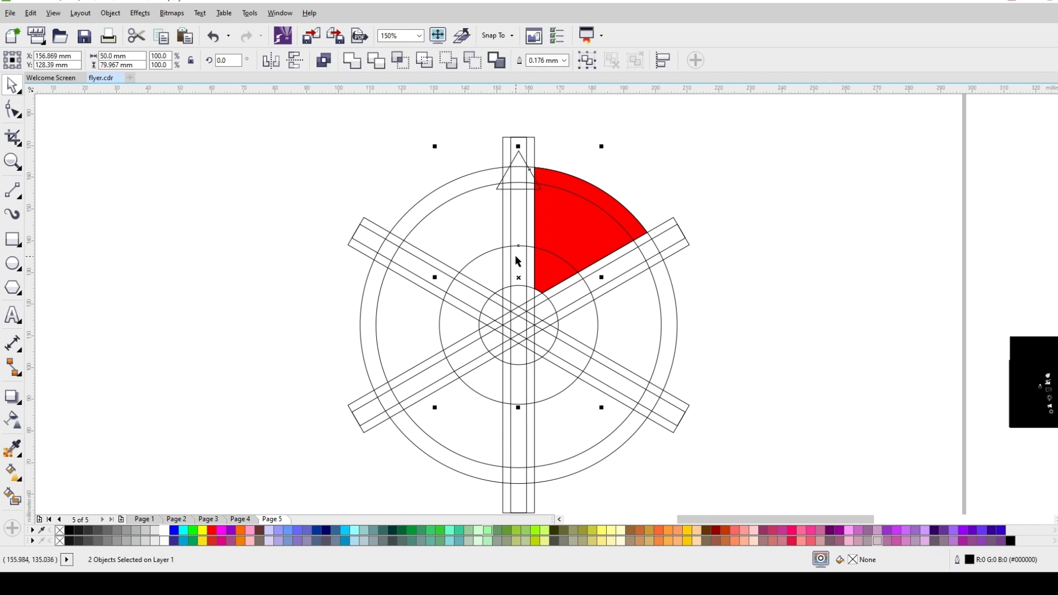
click(804, 155)
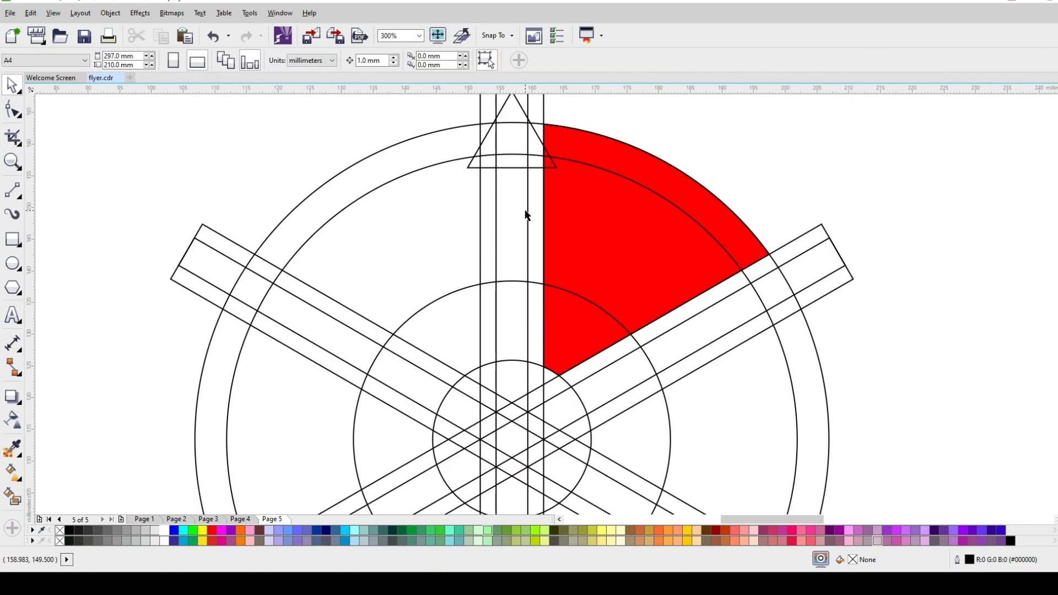
- Move the triangle straight down onto the top edge of the second-smallest circle and scale it from its centre to about 9 mm wide
click(520, 179)
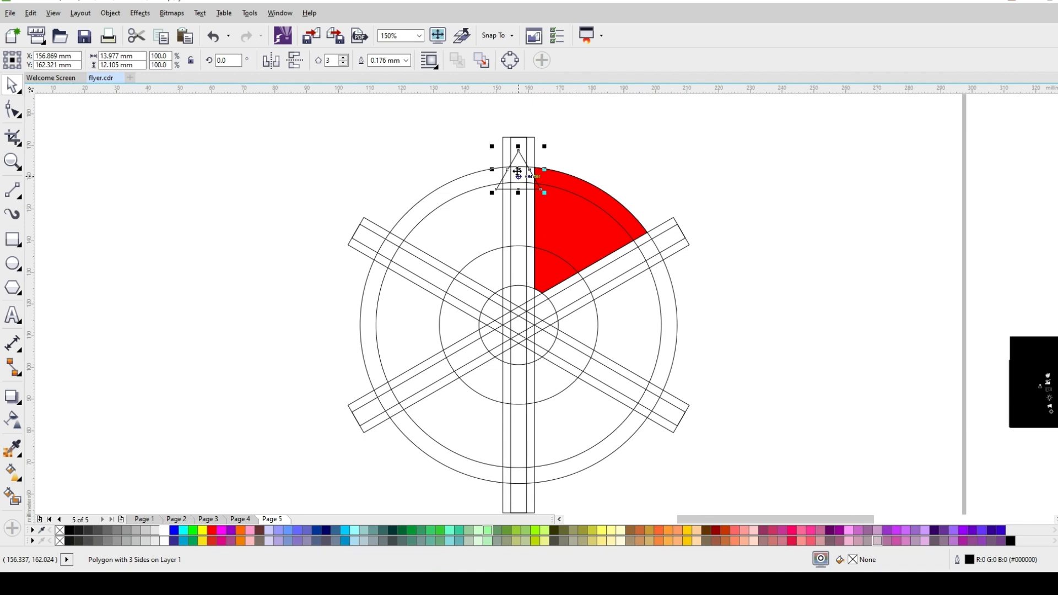
drag(518, 172, 520, 244)
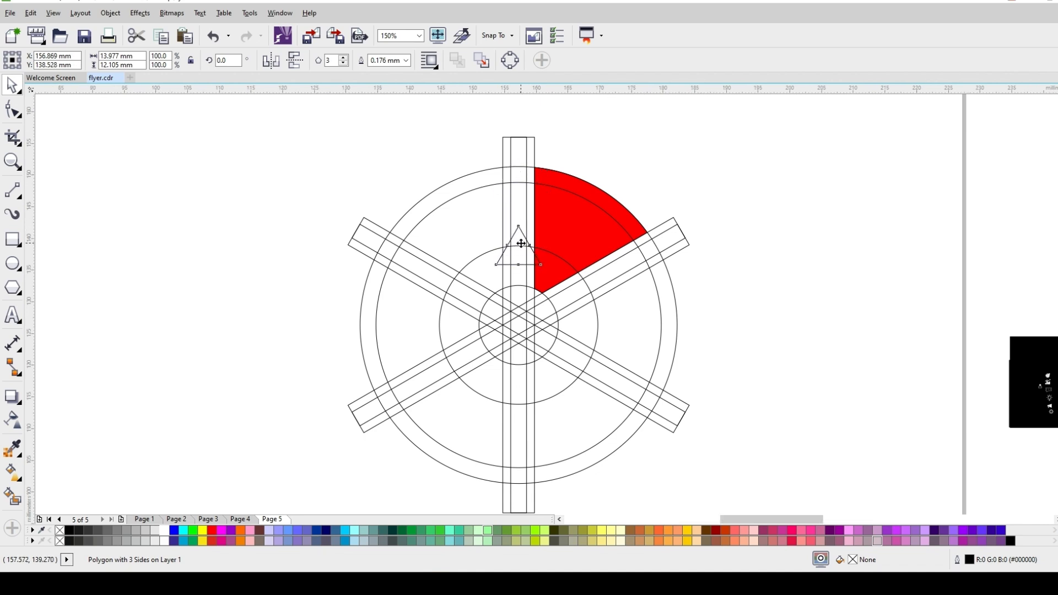
scroll(520, 244, up, 2)
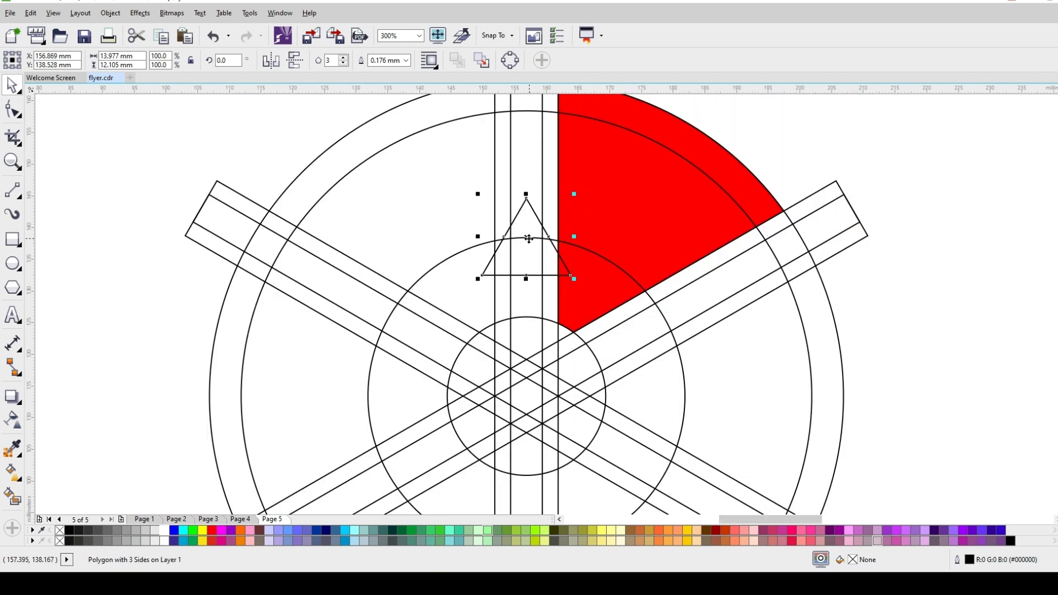
click(527, 238)
scroll(527, 210, up, 2)
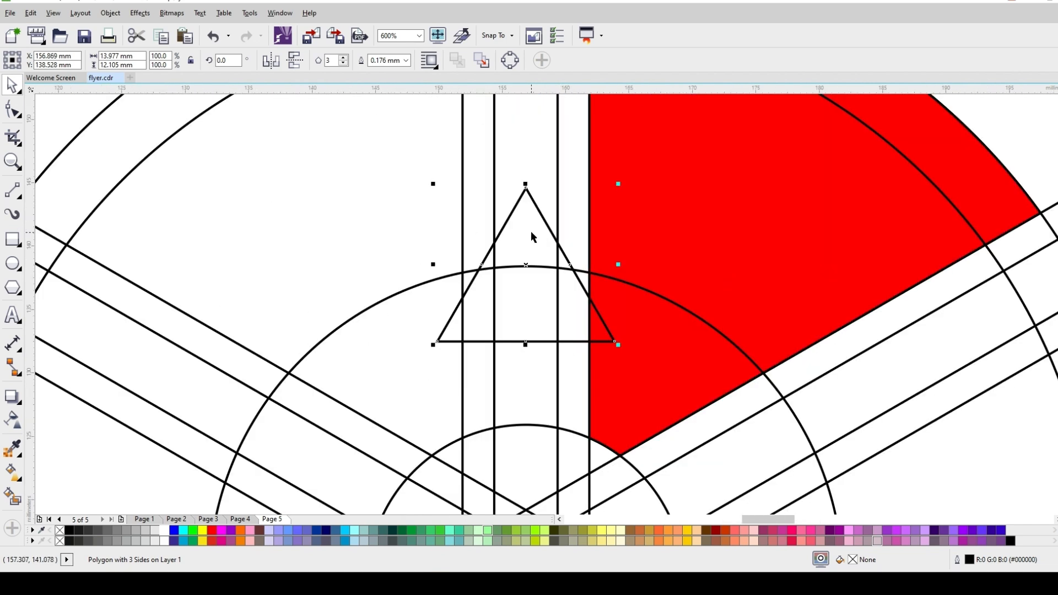
drag(619, 184, 586, 213)
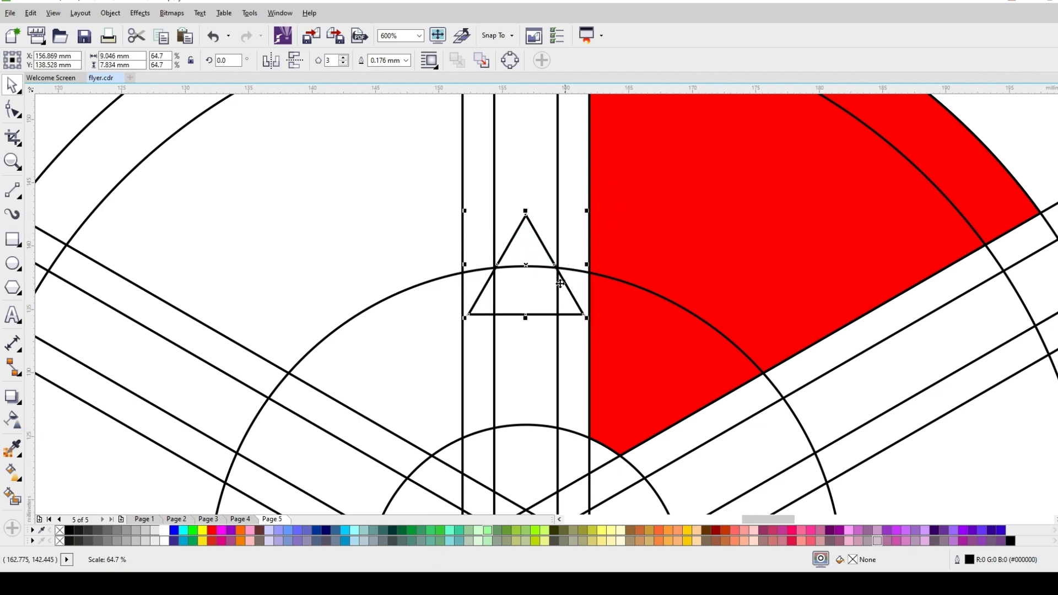
scroll(552, 199, down, 2)
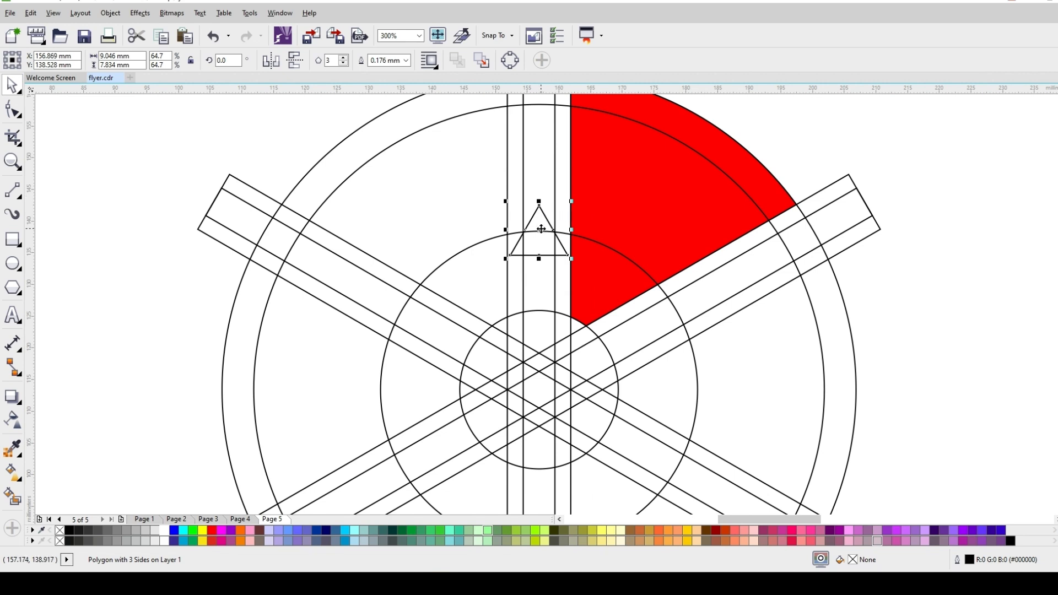
- Place the triangle's rotation centre at the circles' centre and rotate the triangle 30° clockwise into the red sector
click(538, 230)
drag(539, 231, 539, 390)
drag(573, 202, 643, 247)
scroll(634, 232, up, 1)
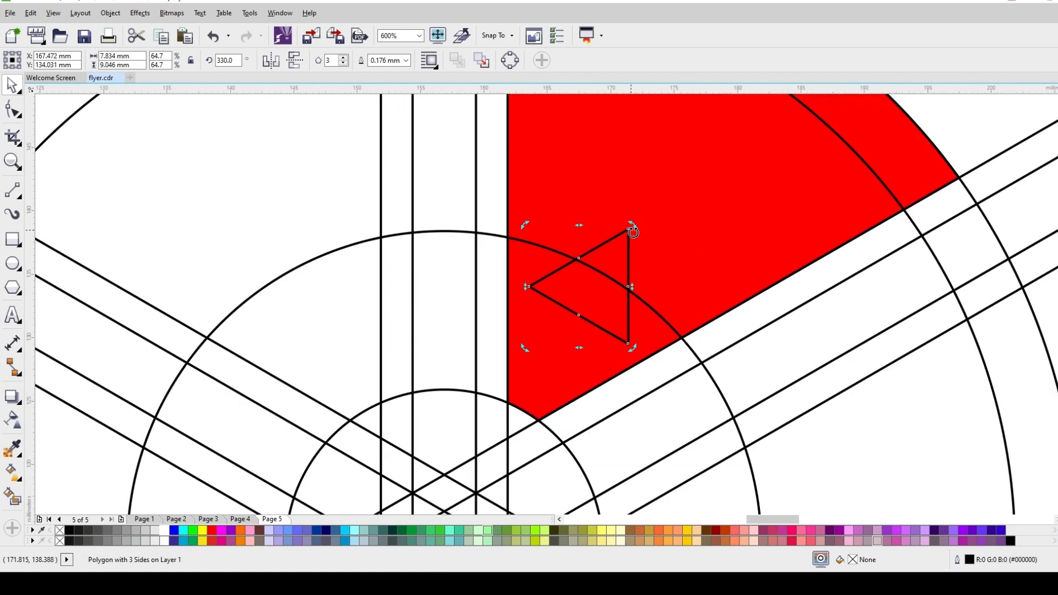
scroll(634, 232, down, 1)
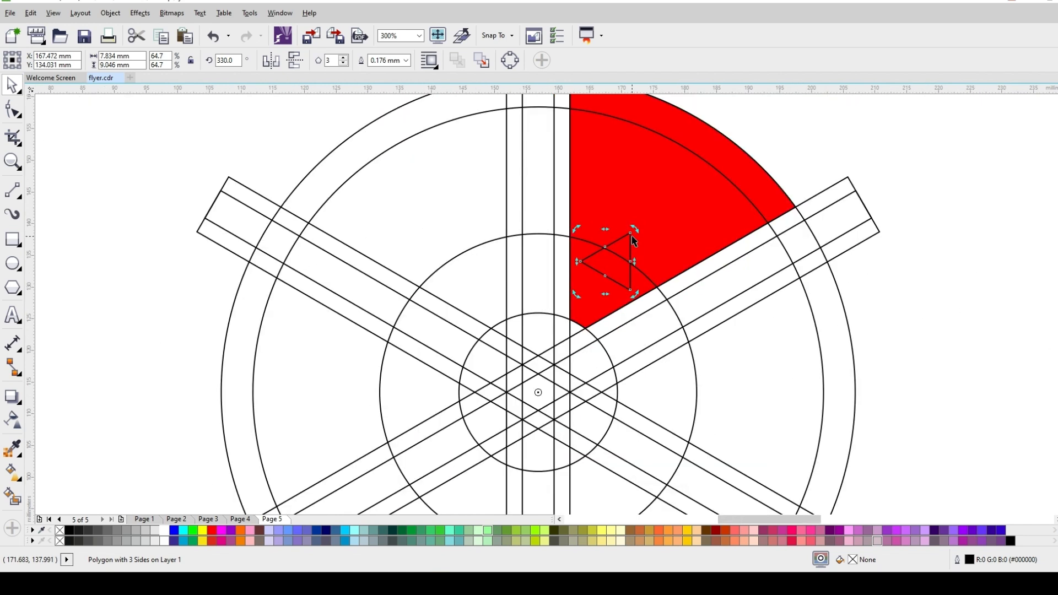
- Smart Fill yellow the wide region around the triangle and the narrow bar strips on either side of it
click(13, 500)
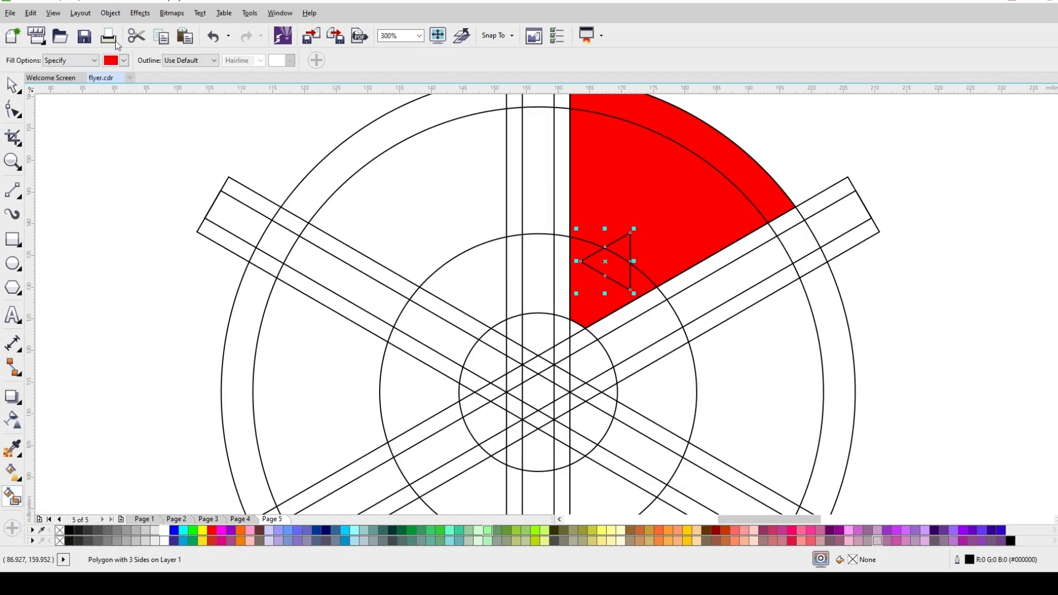
click(124, 61)
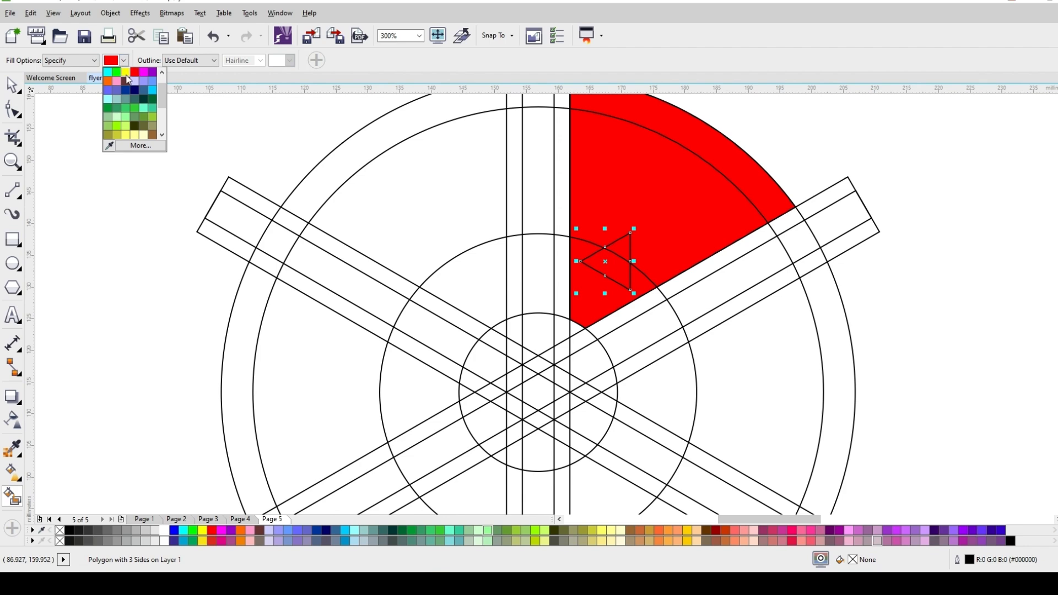
click(126, 74)
scroll(625, 253, up, 4)
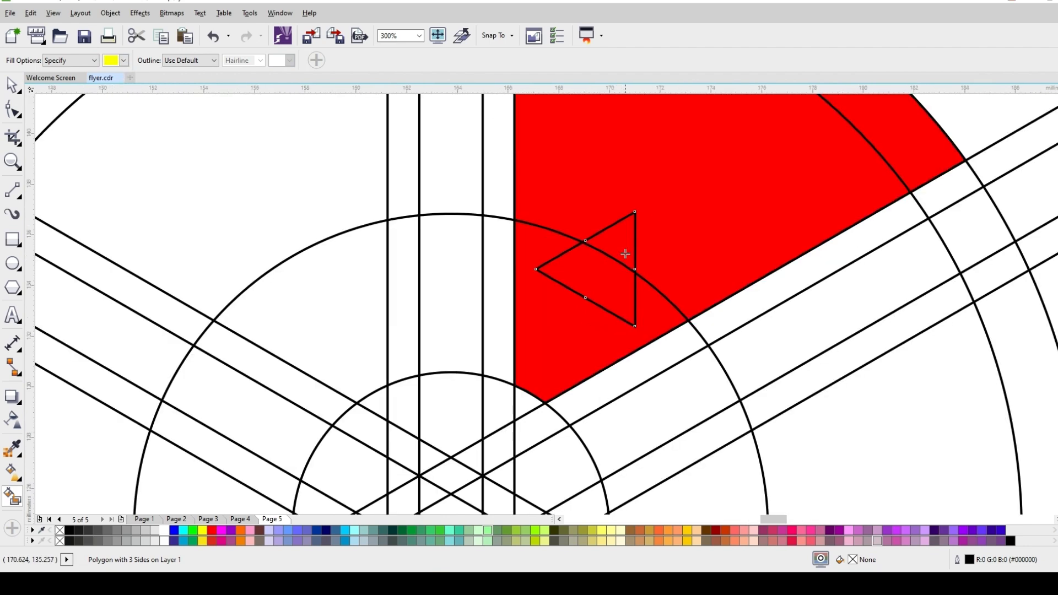
scroll(626, 250, down, 4)
click(627, 190)
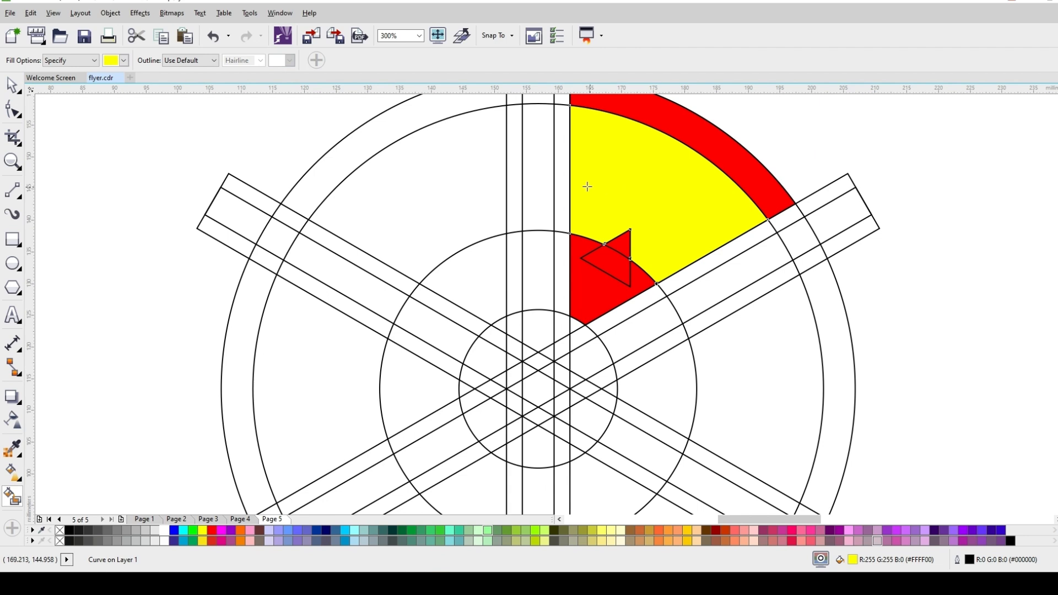
click(563, 180)
click(729, 252)
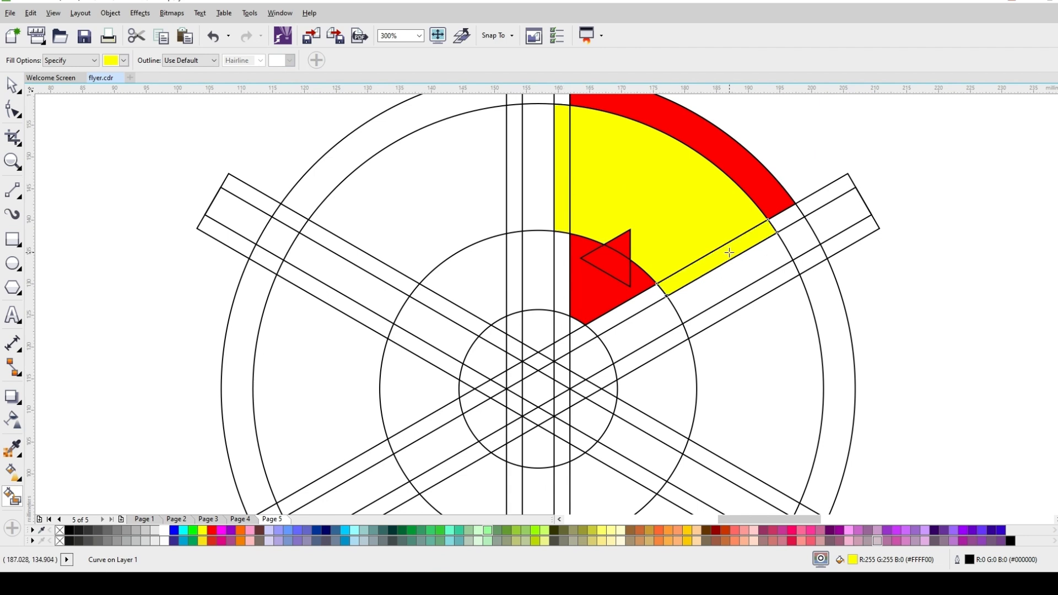
- Delete the triangle outline from the red sector
key(space)
click(715, 275)
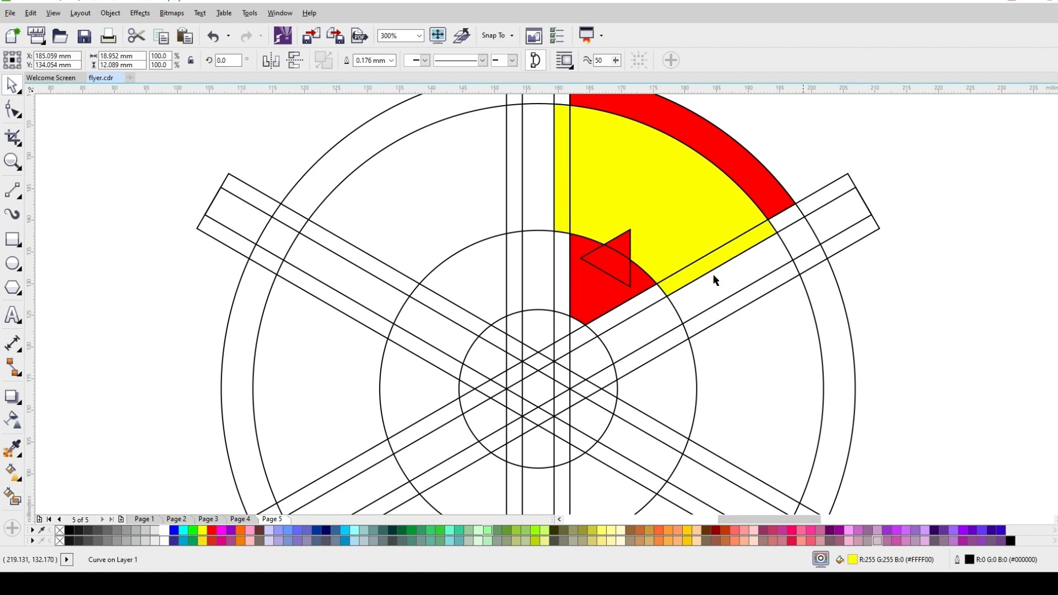
click(614, 273)
key(Delete)
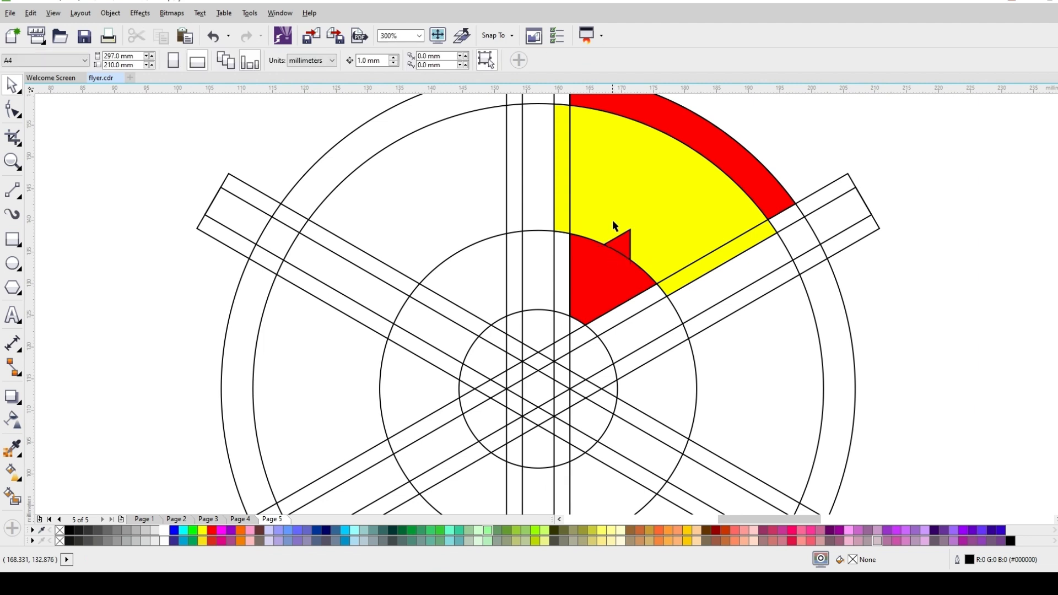
- Weld the wide yellow region and its two side strips into one shape
click(616, 201)
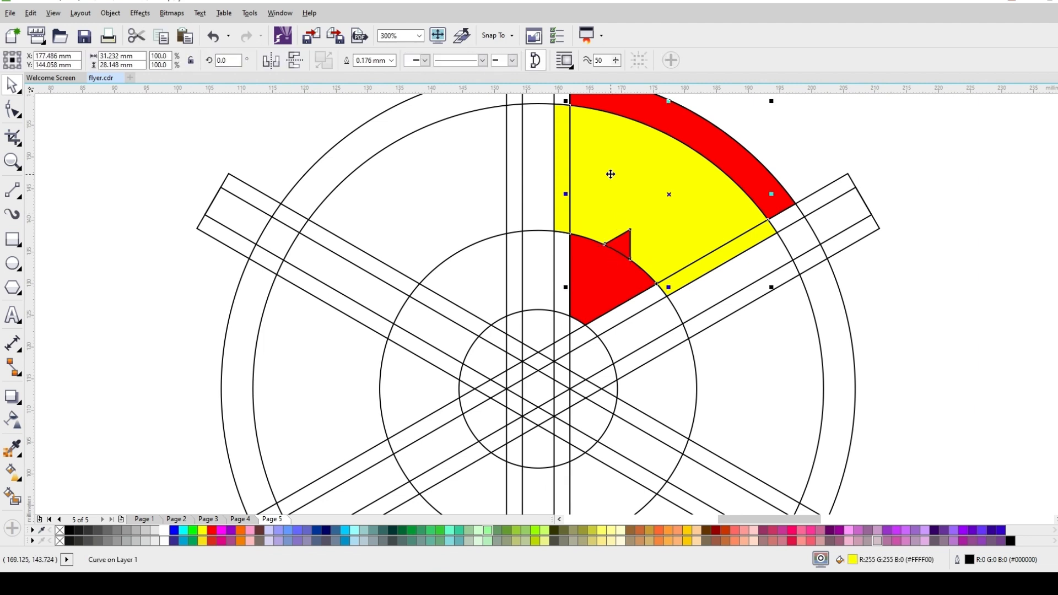
shift+click(562, 160)
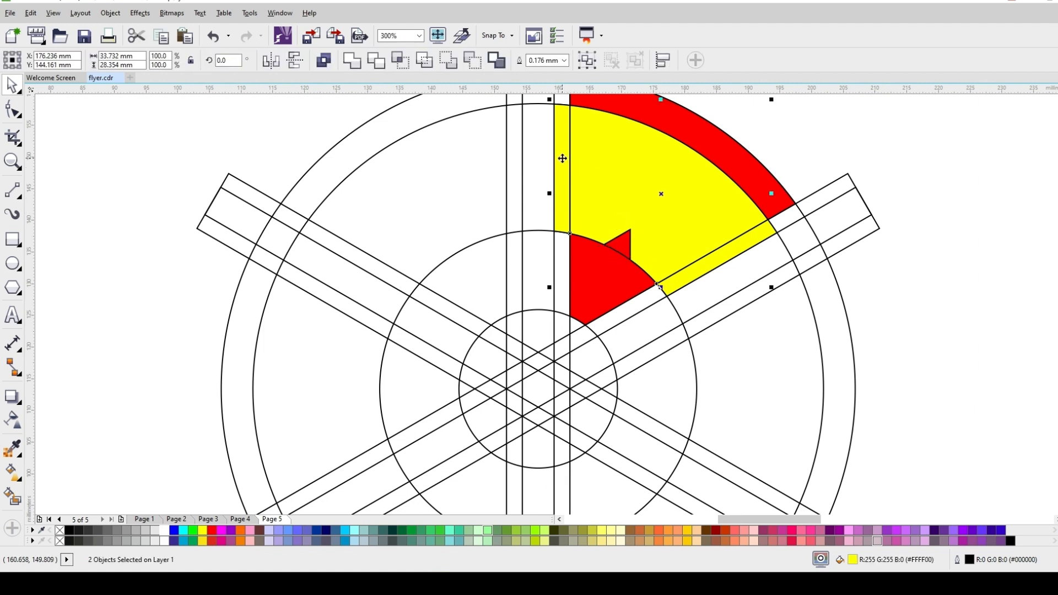
shift+click(710, 264)
drag(691, 213, 584, 235)
key(ctrl+z)
click(353, 60)
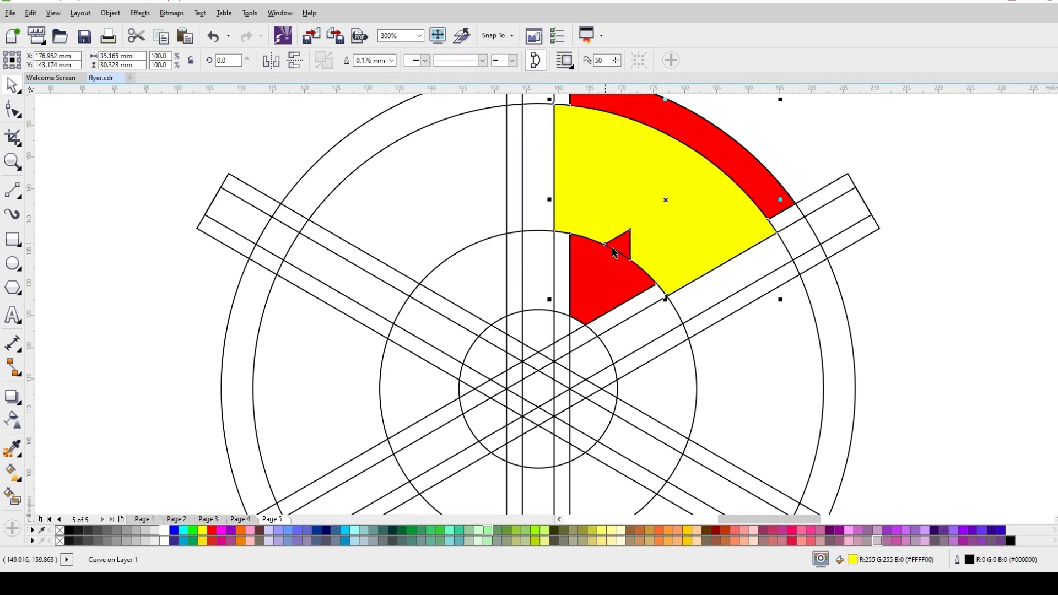
key(Escape)
scroll(570, 275, down, 2)
scroll(582, 333, up, 3)
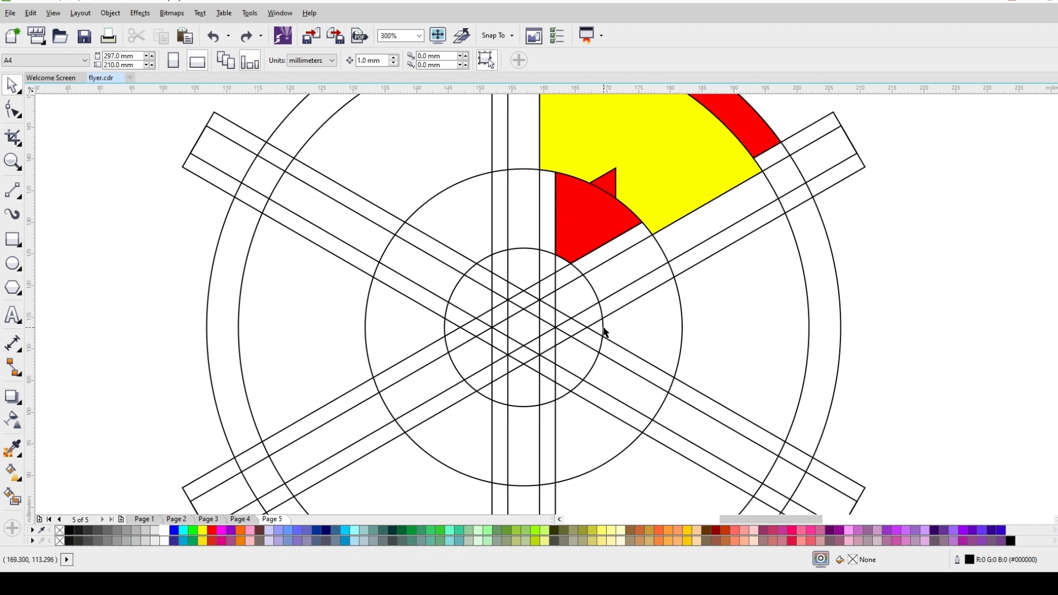
- Cut the innermost circle, the yellow panel and the red base from the construction drawing
click(604, 332)
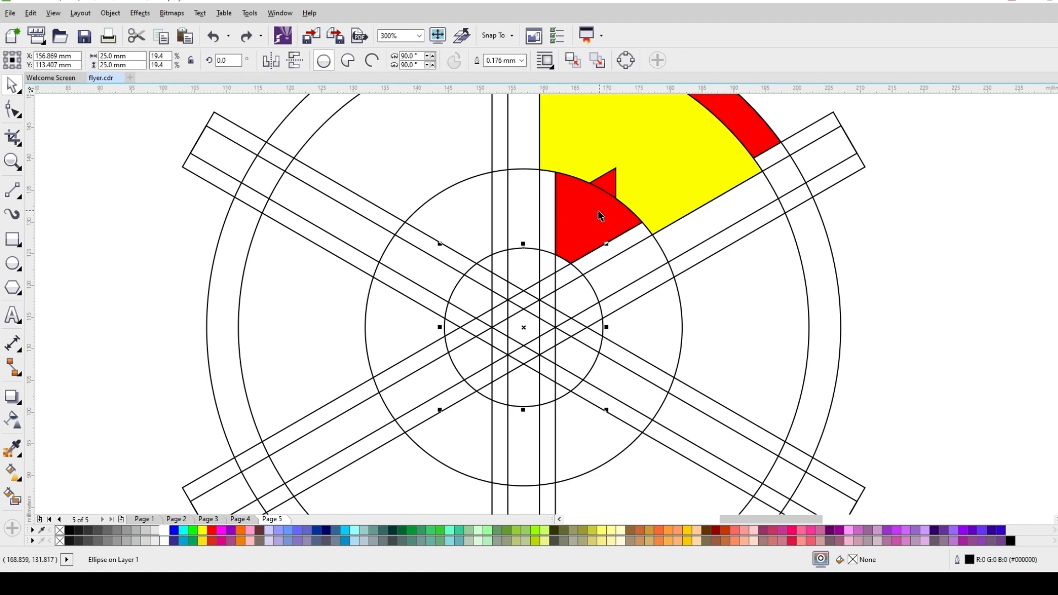
shift+click(660, 172)
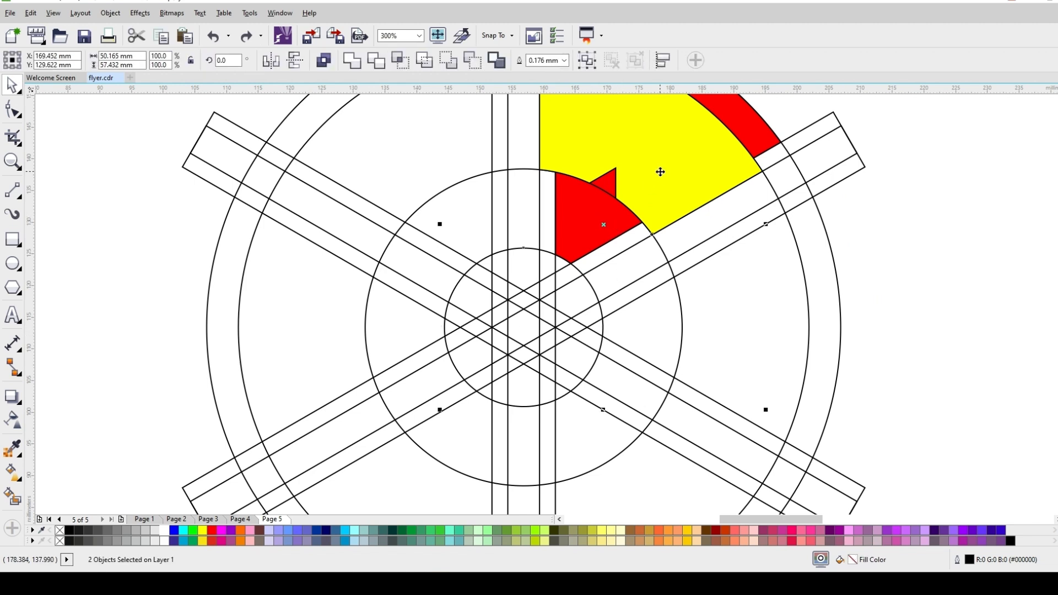
shift+click(752, 132)
scroll(651, 207, down, 1)
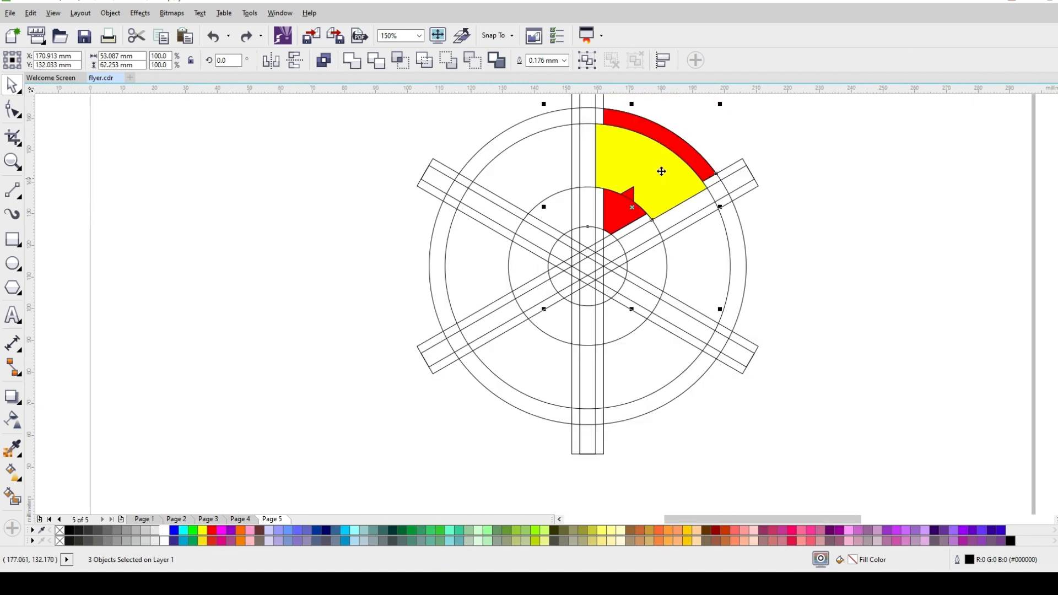
scroll(620, 222, down, 1)
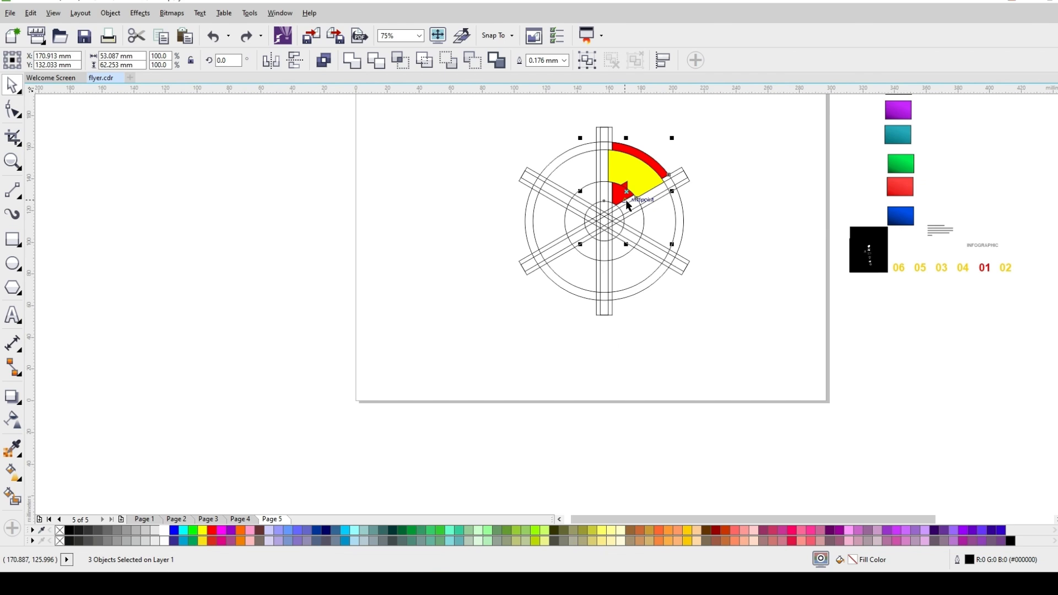
key(Delete)
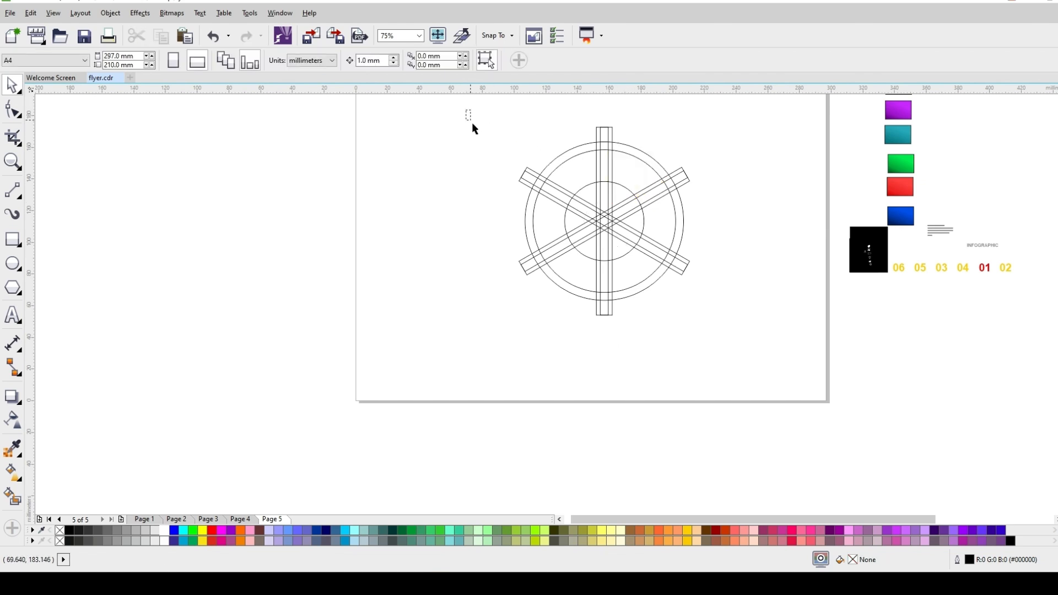
- Delete the remaining construction circles and bars, and paste the cut circle and two segment shapes back onto the page
drag(472, 124, 740, 362)
key(Delete)
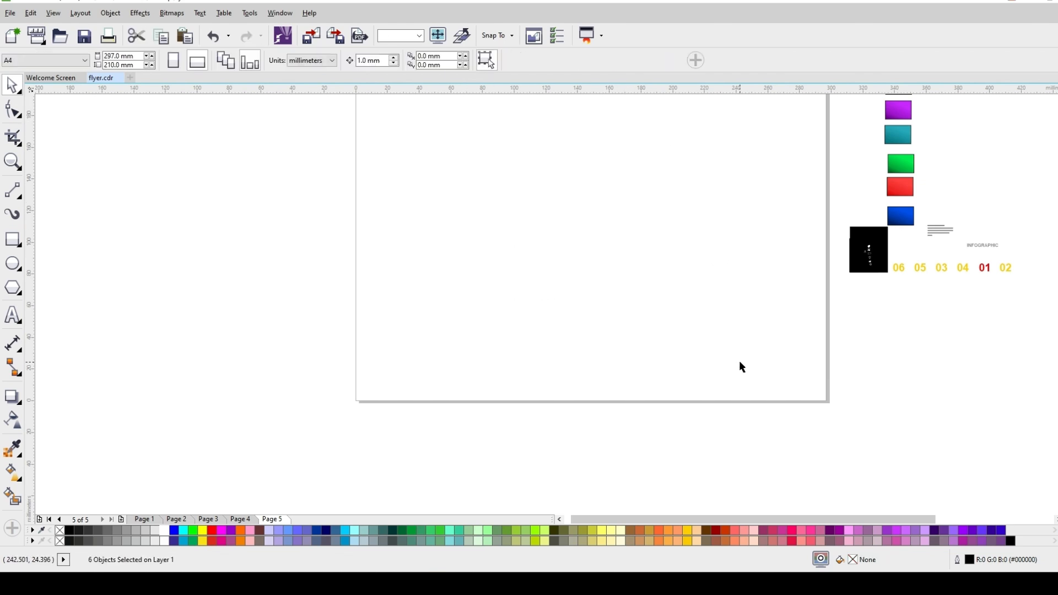
key(ctrl+v)
- Fill the notched yellow panel with white
scroll(636, 123, up, 2)
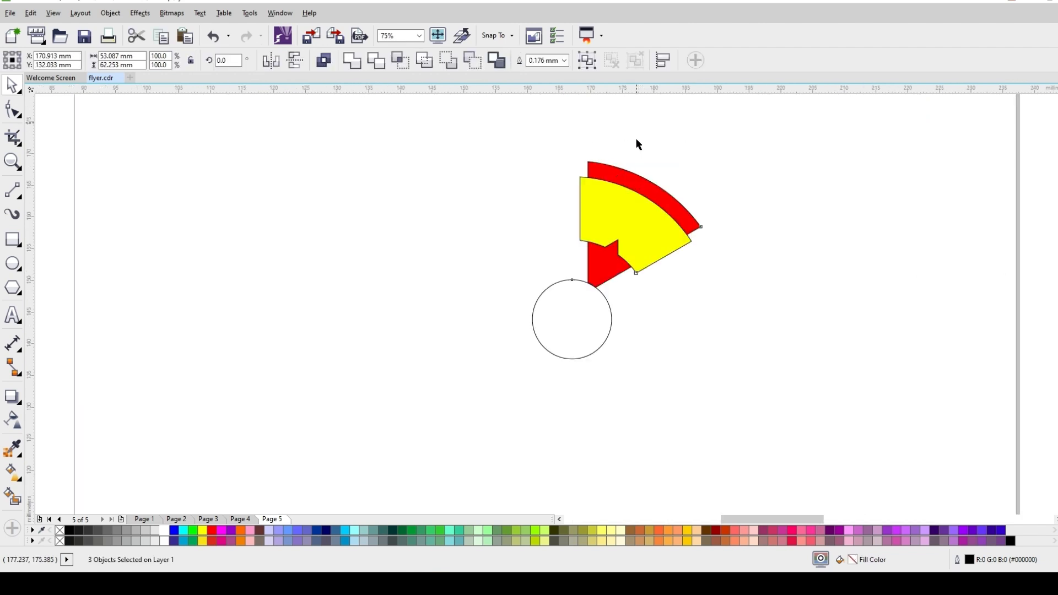
scroll(608, 126, down, 1)
scroll(642, 187, up, 1)
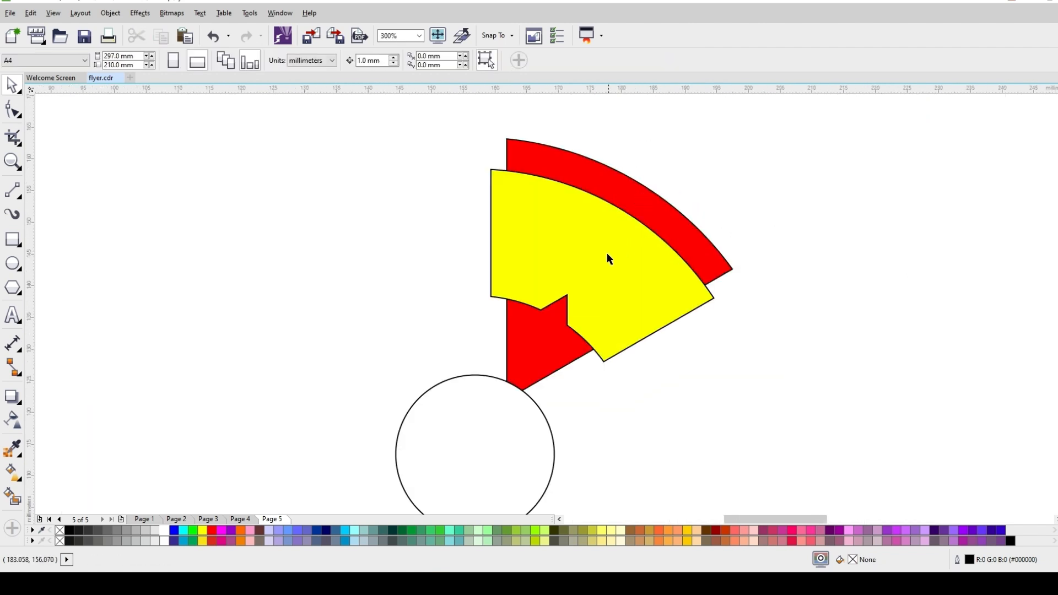
click(622, 264)
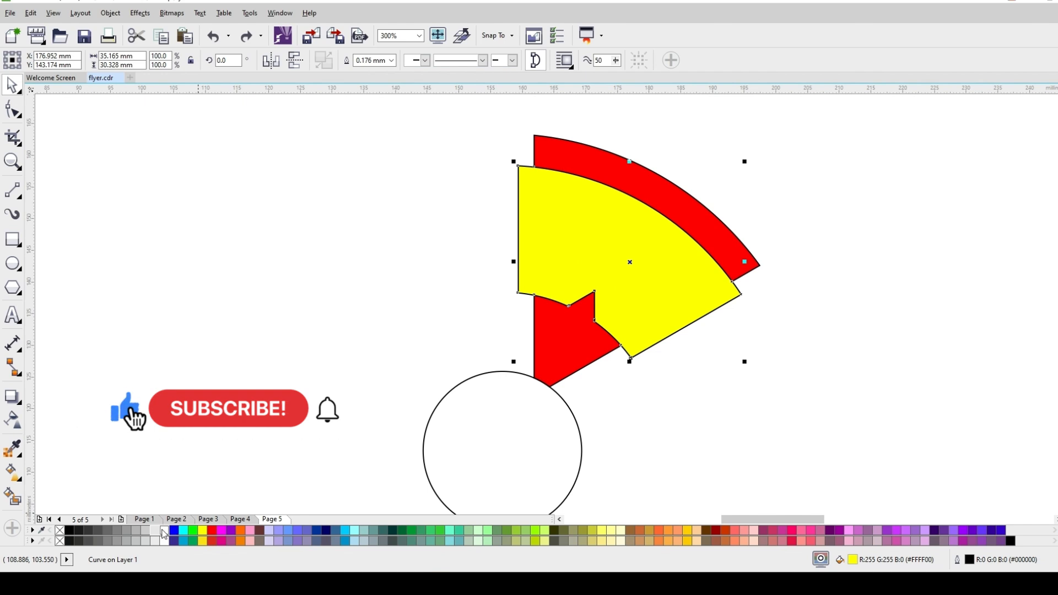
click(164, 530)
- Apply a linear fountain fill to the red base, running from its inner tip outward to the outer arc
click(563, 352)
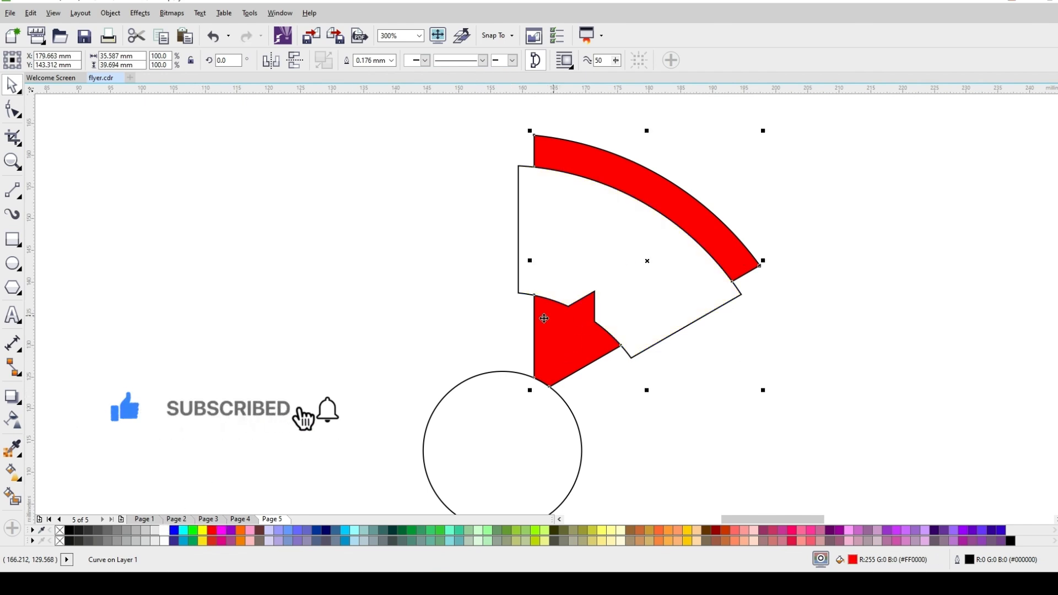
click(13, 472)
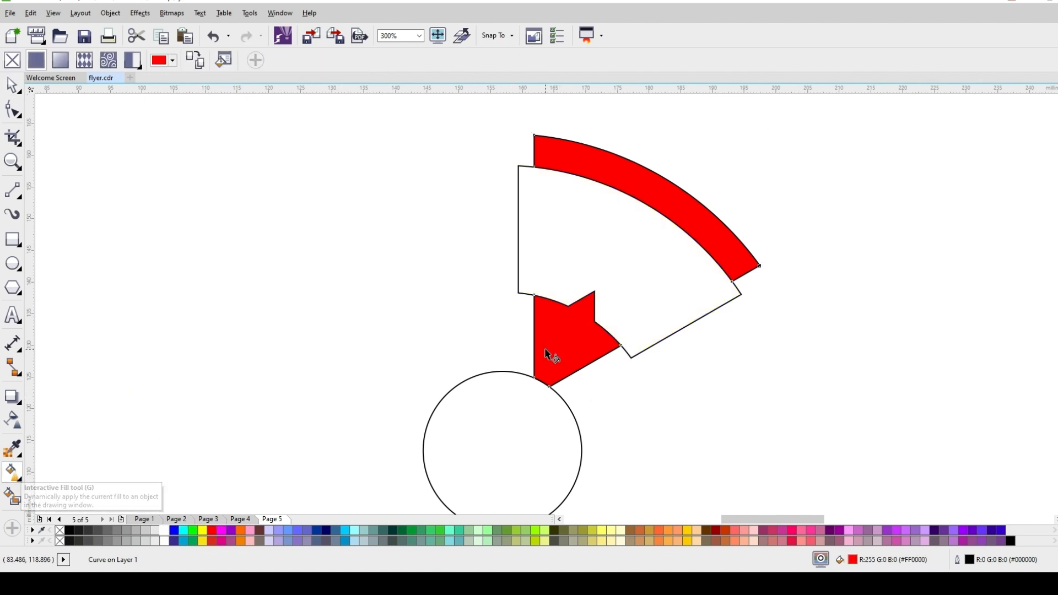
drag(559, 363, 662, 197)
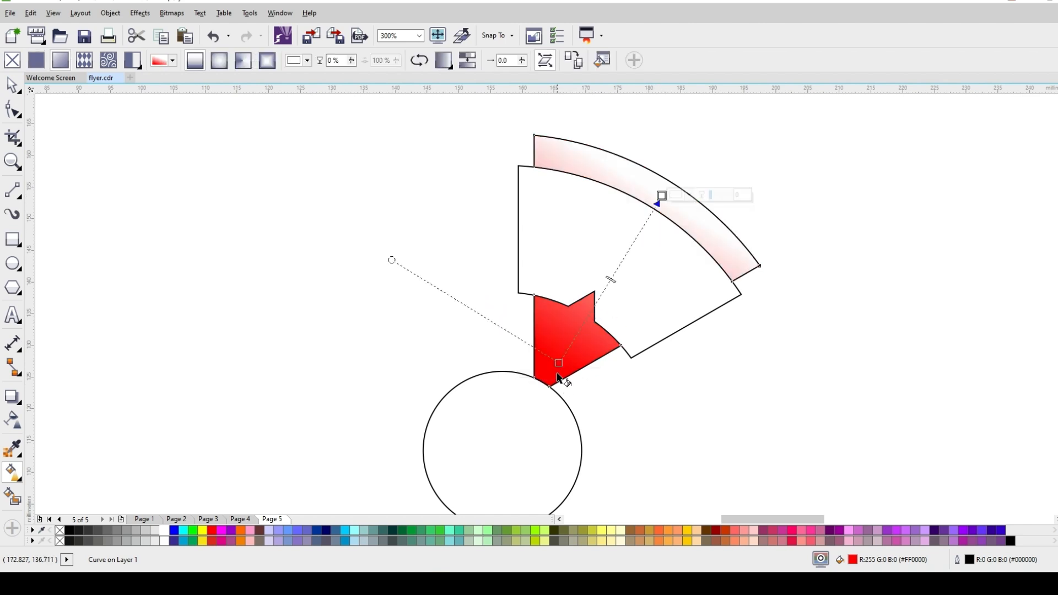
- Change the start colour of the base's fountain fill at the inner tip to golden yellow
click(557, 361)
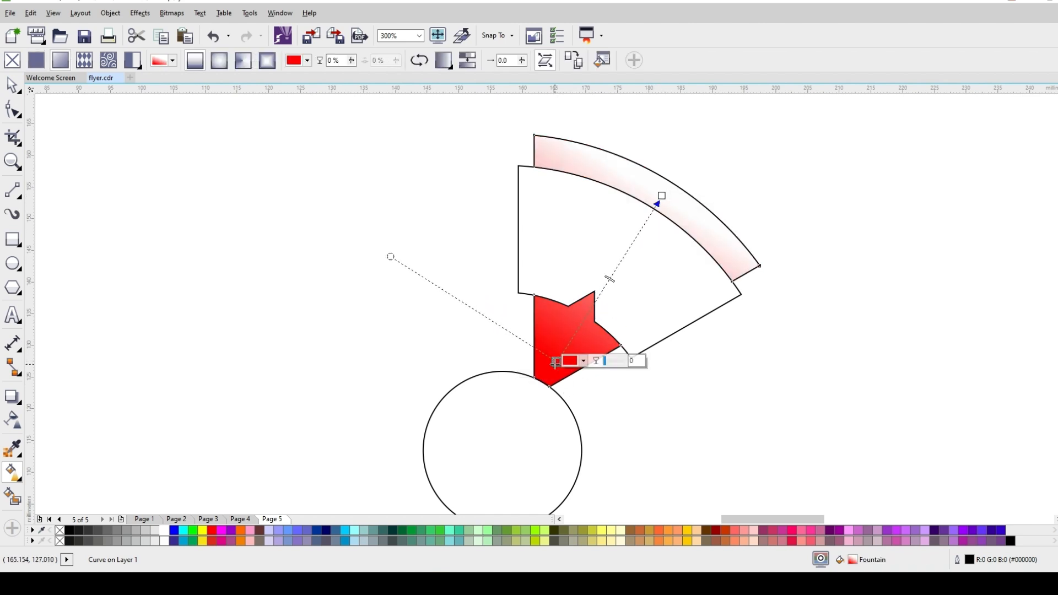
click(582, 361)
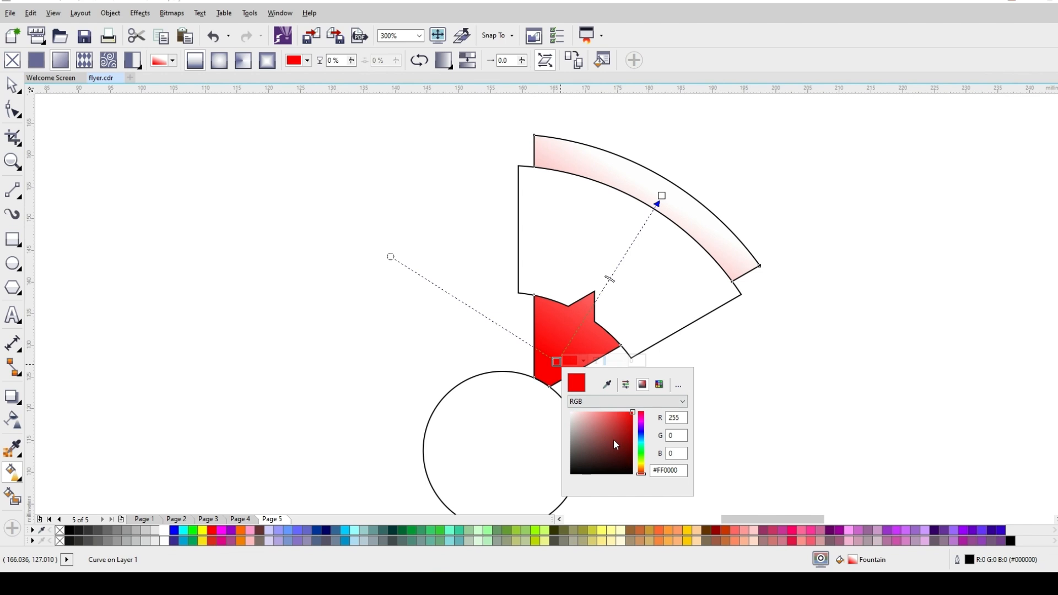
click(556, 362)
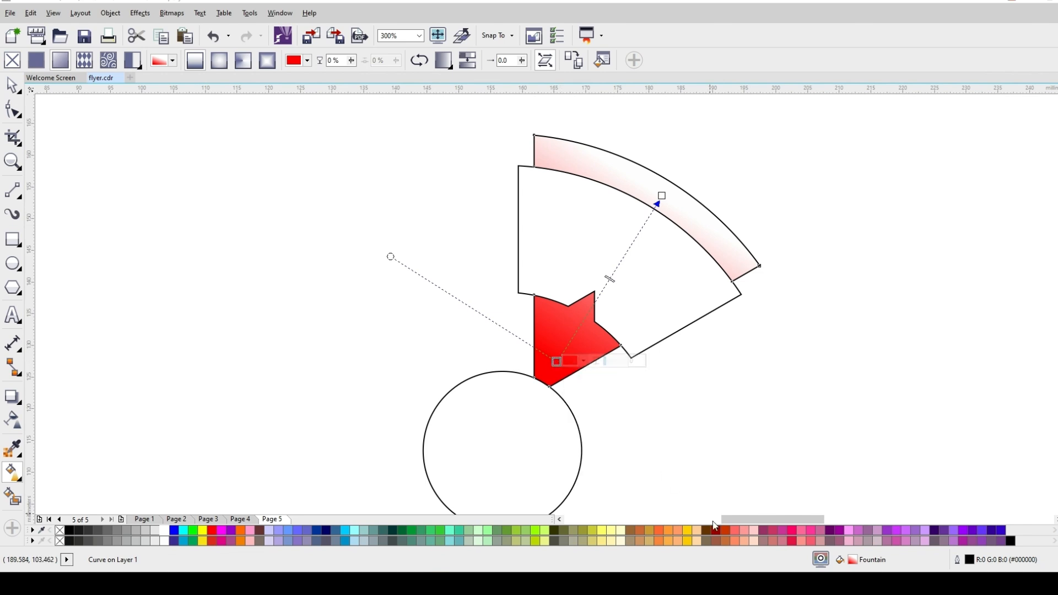
click(686, 530)
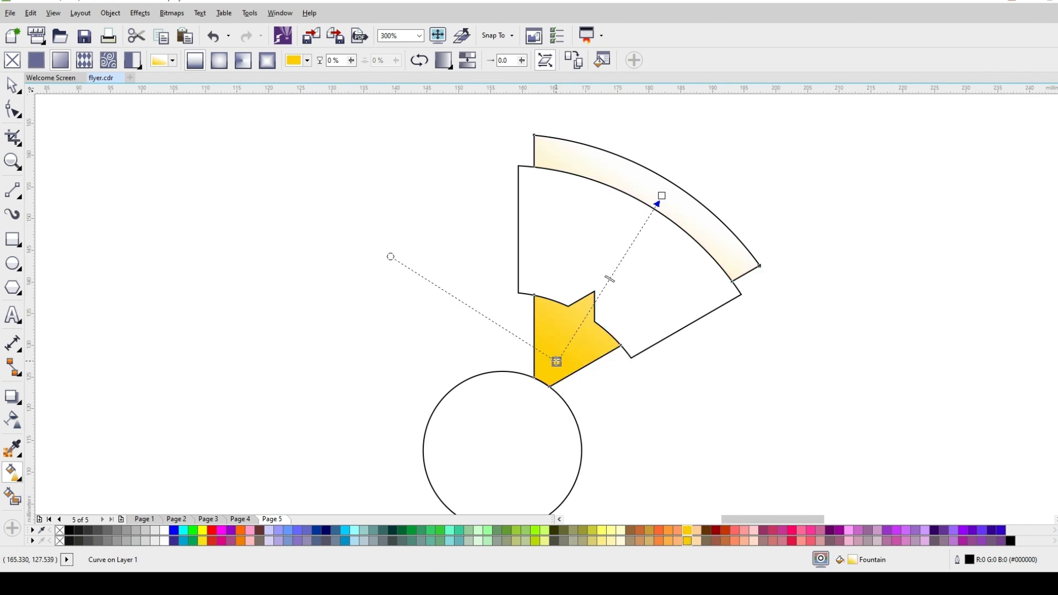
- Set the fountain fill's end colour at the outer arc to yellow-green and shift its midpoint slightly toward the inner tip
click(662, 196)
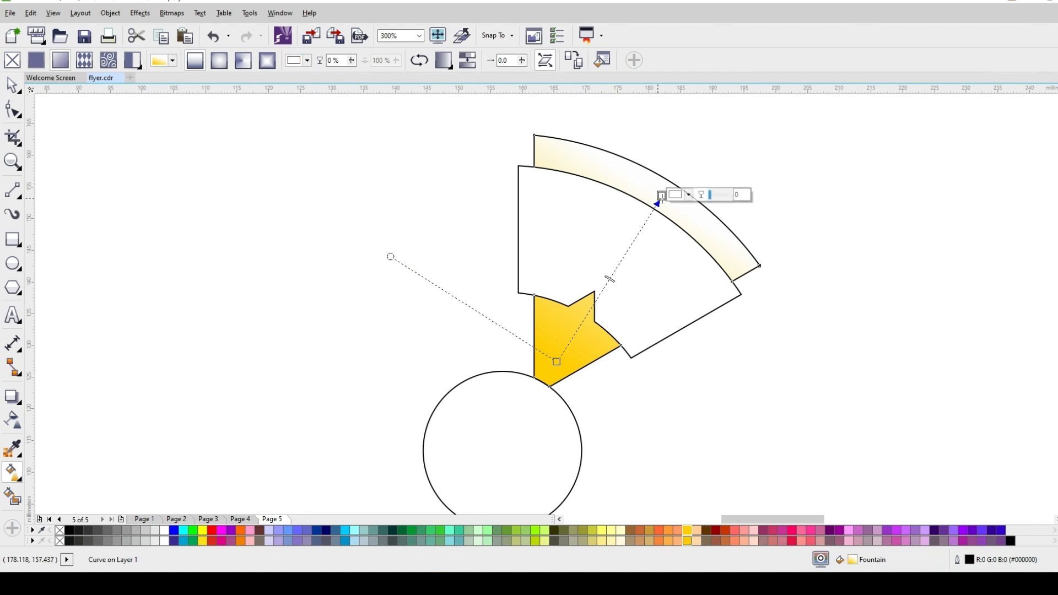
click(691, 533)
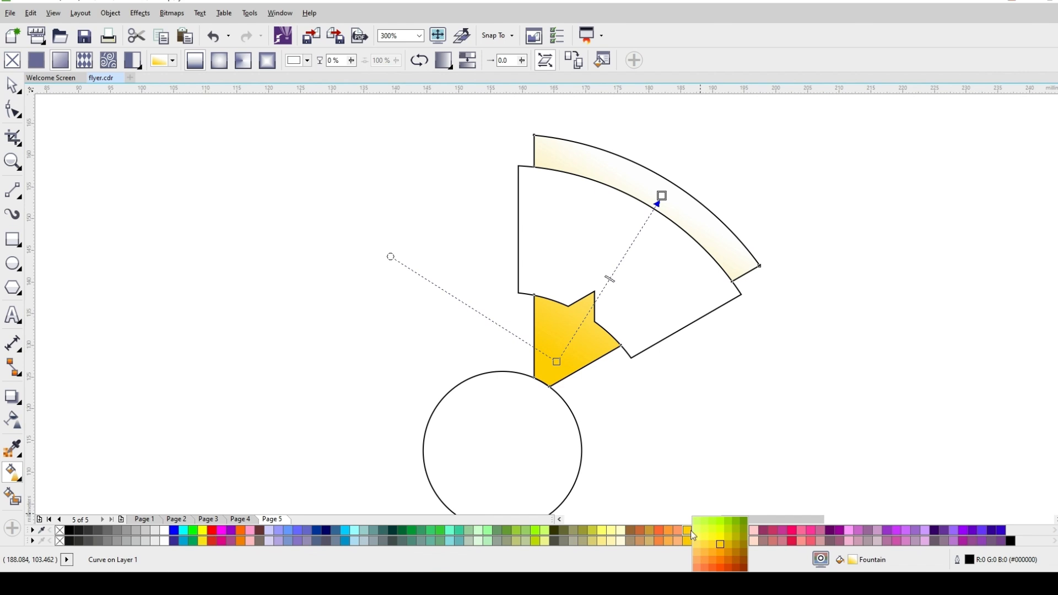
click(720, 531)
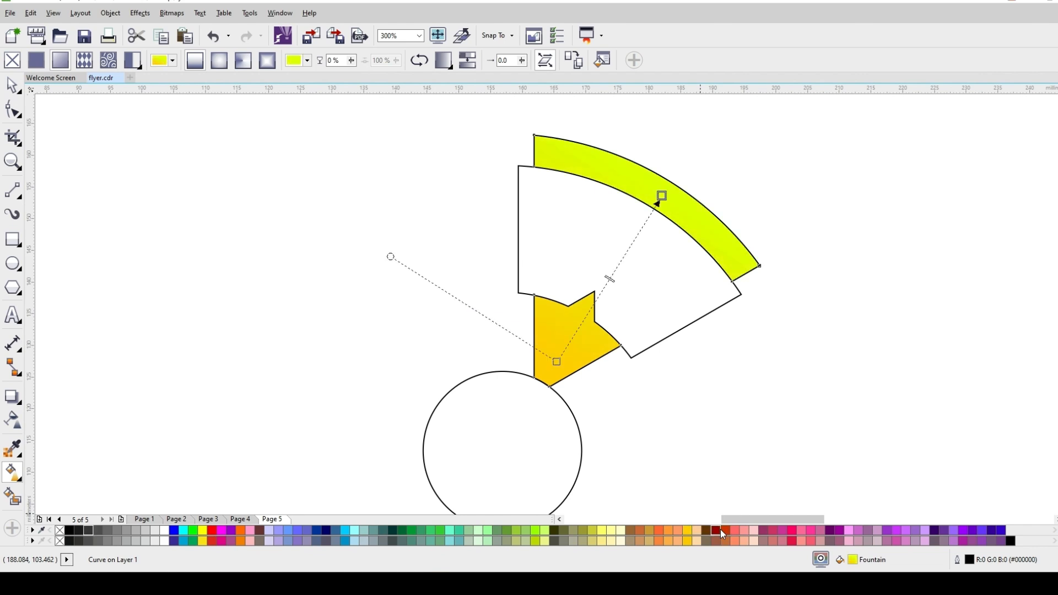
click(686, 530)
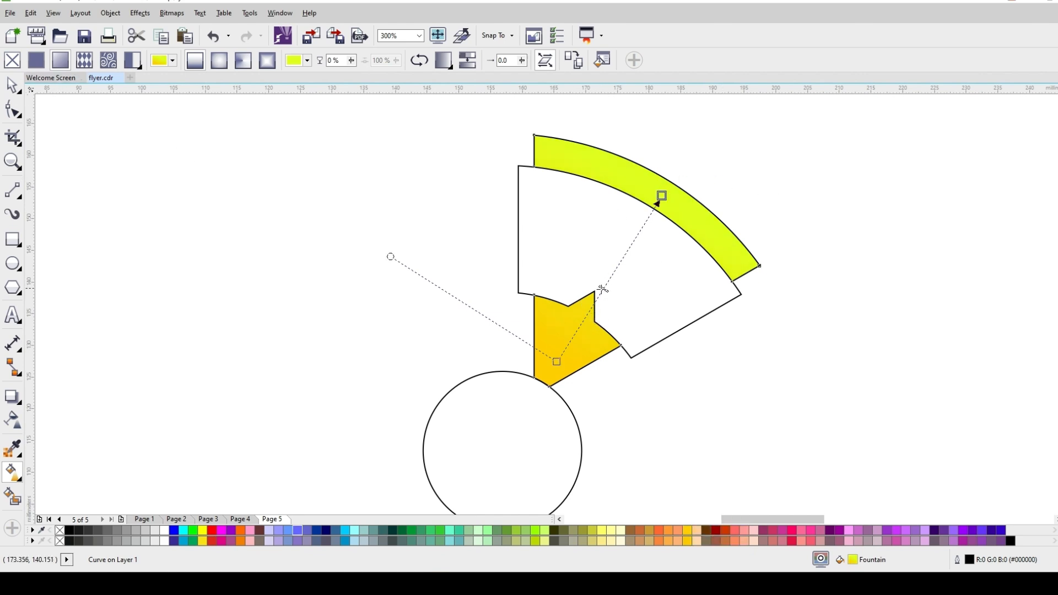
drag(601, 290, 594, 303)
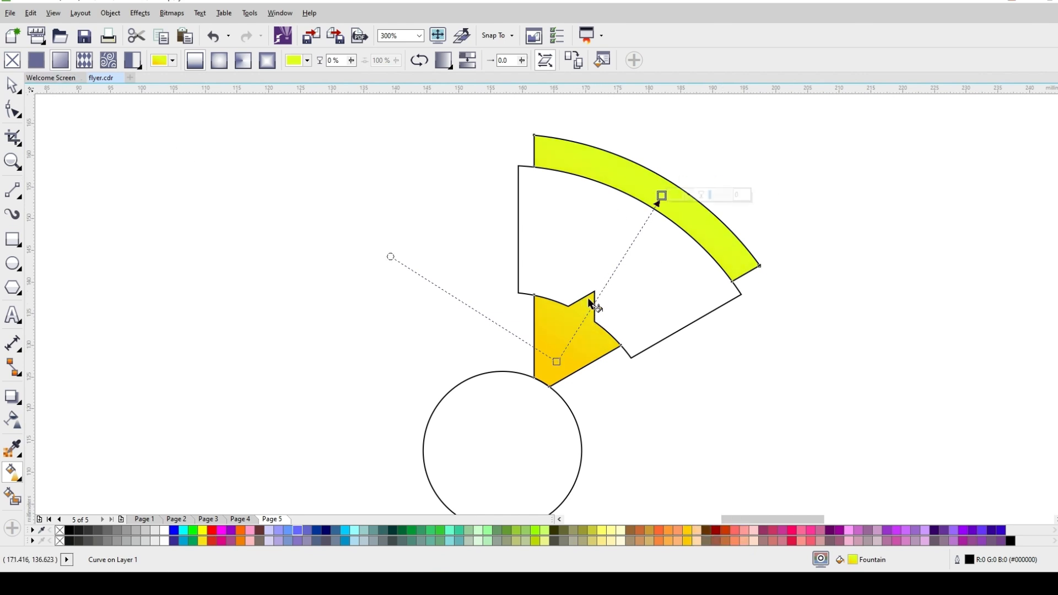
- Add a drop shadow to the white notched panel, cast from its centre down-left toward the small circle
click(11, 84)
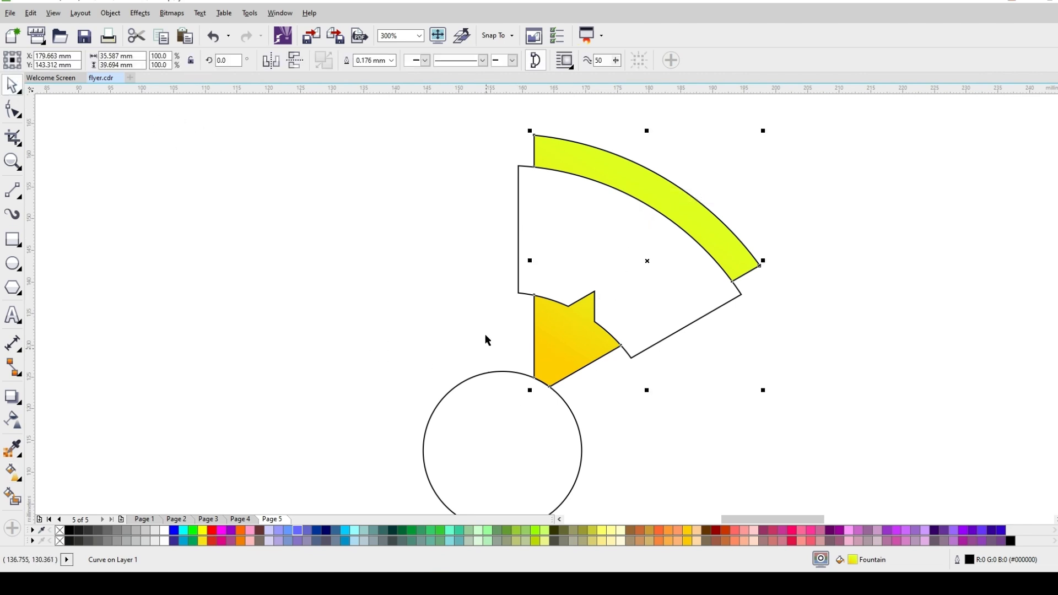
click(607, 250)
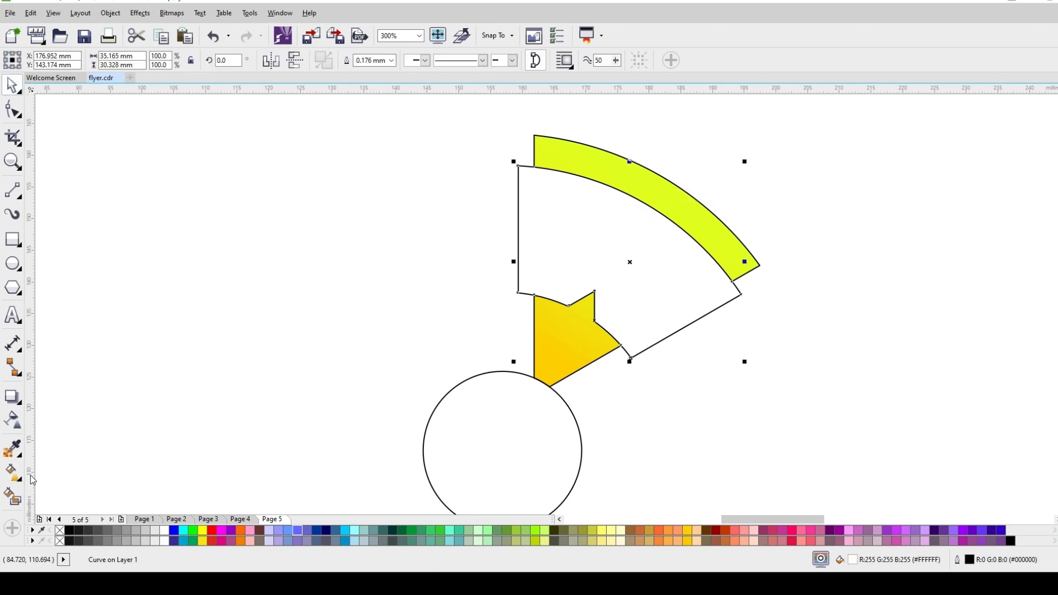
click(12, 397)
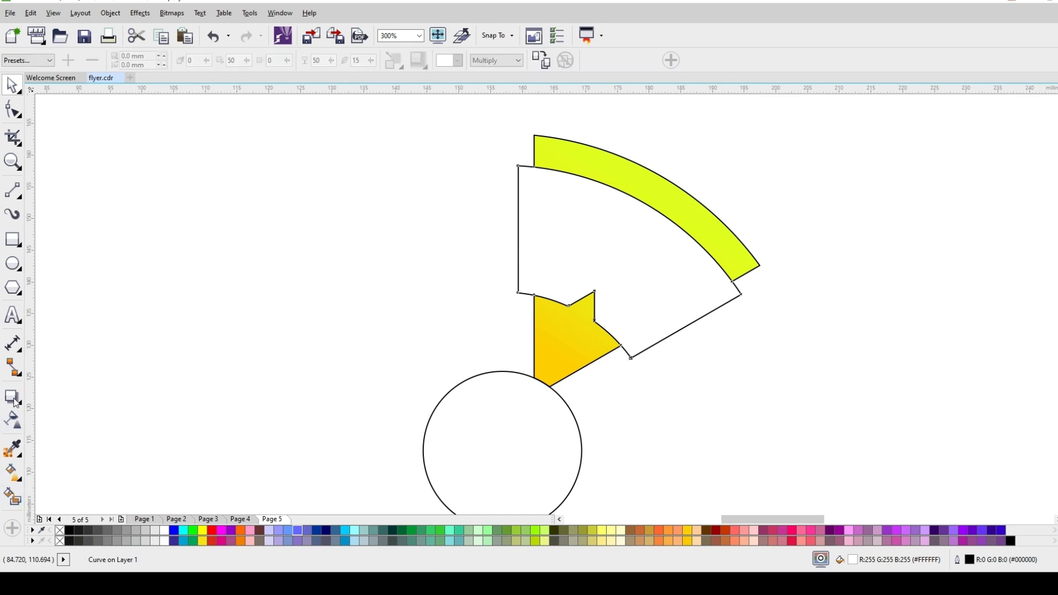
drag(629, 262, 553, 367)
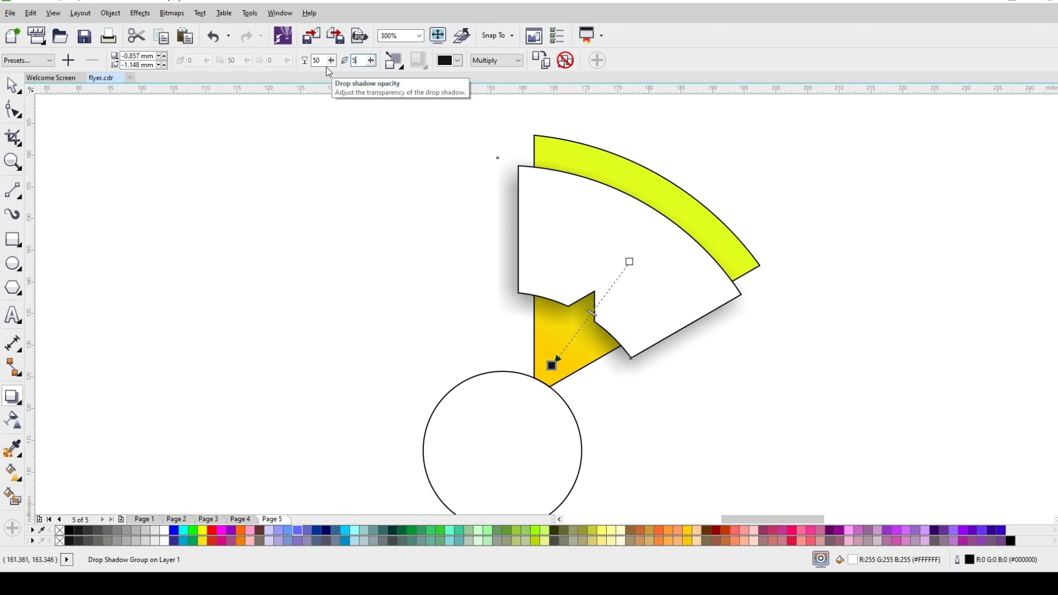
- Set the panel's drop shadow feathering to 5 and its opacity to 40
text(5)
key(Return)
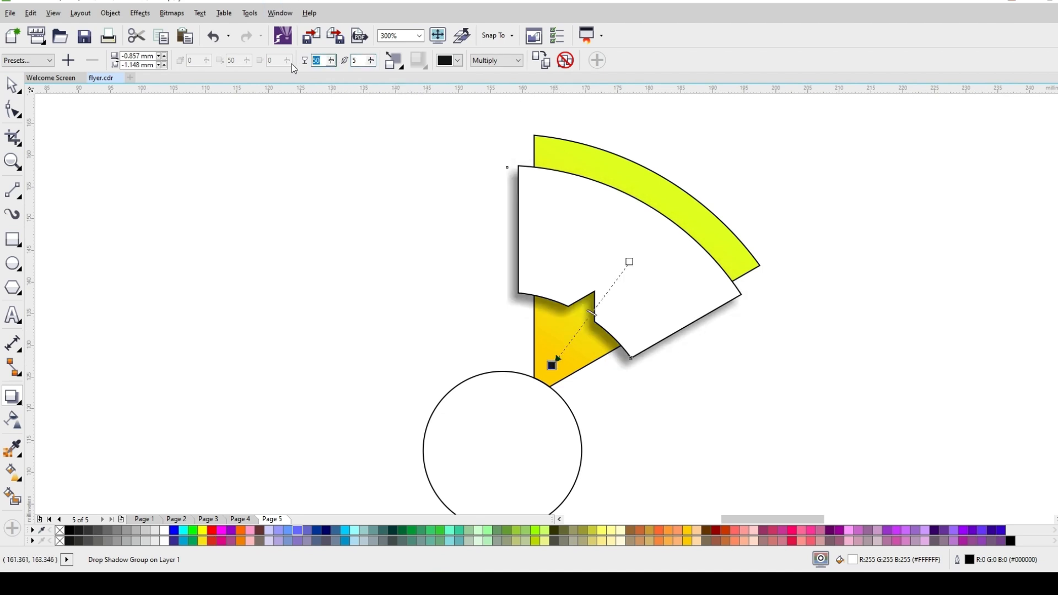
text(3)
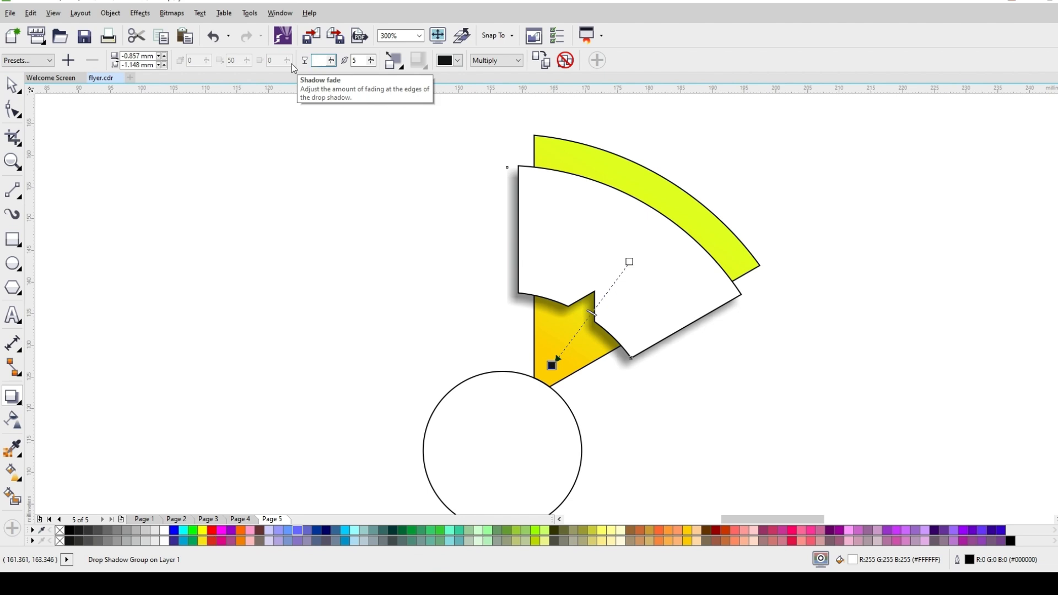
text(40)
key(Return)
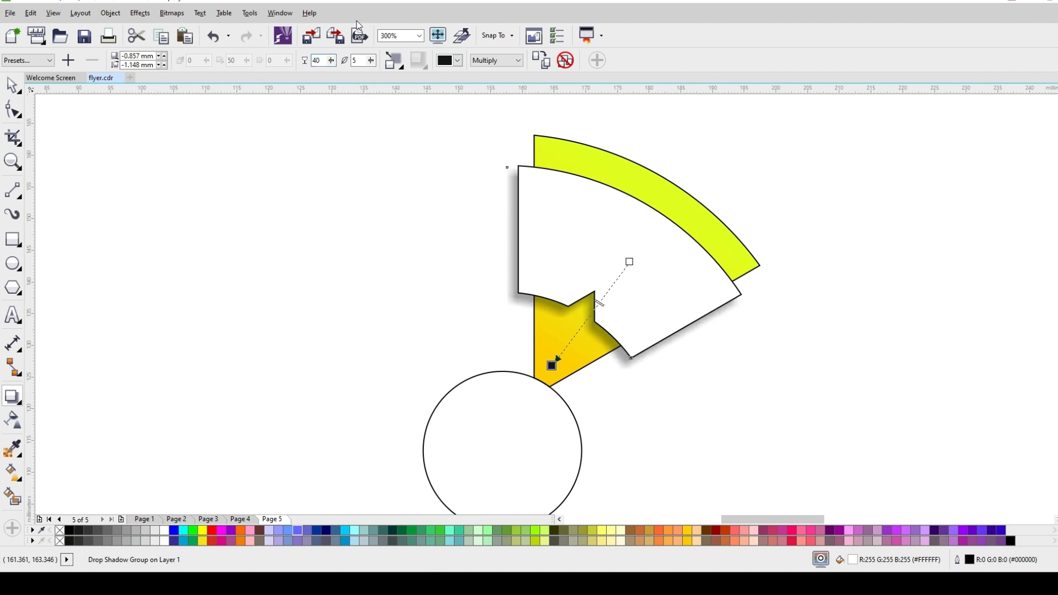
- Shorten the panel's drop shadow offset to about -0.248 mm horizontally and -0.354 mm vertically
mouse_move(551, 366)
mouse_down()
mouse_move(567, 344)
mouse_move(562, 355)
mouse_up()
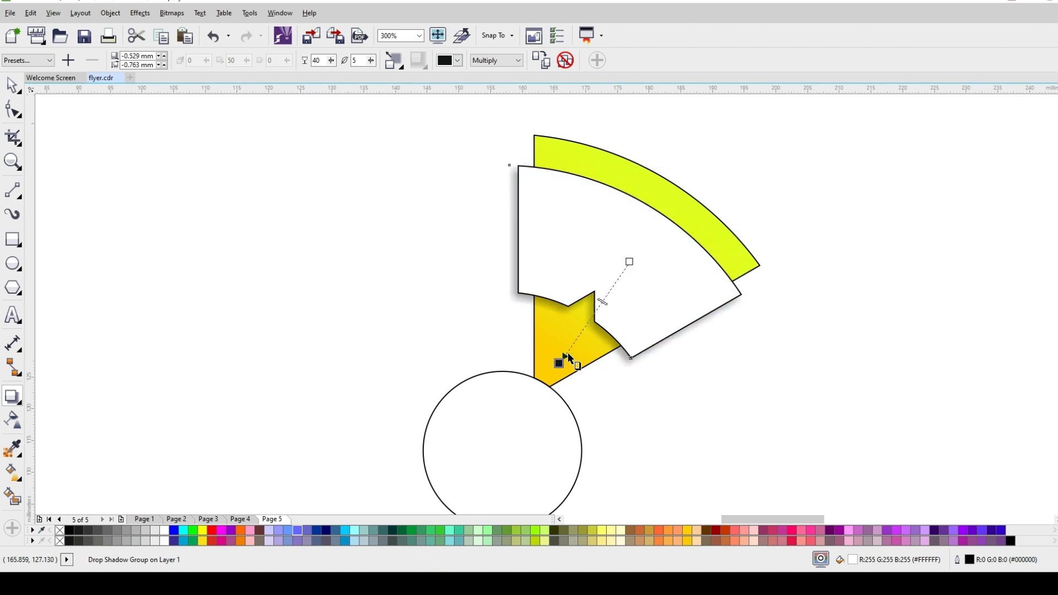
scroll(607, 278, up, 2)
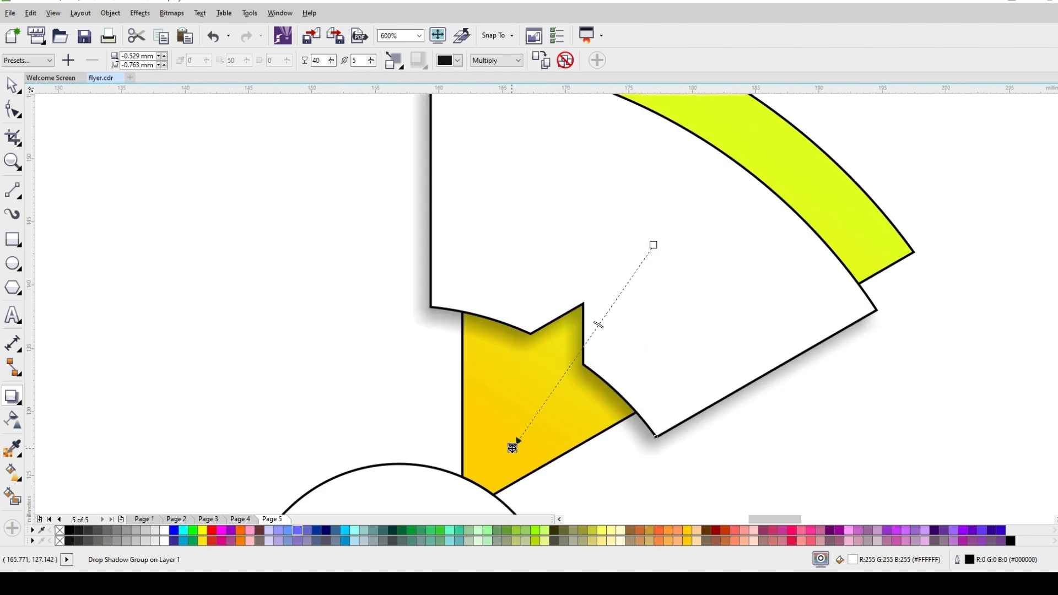
drag(513, 447, 514, 443)
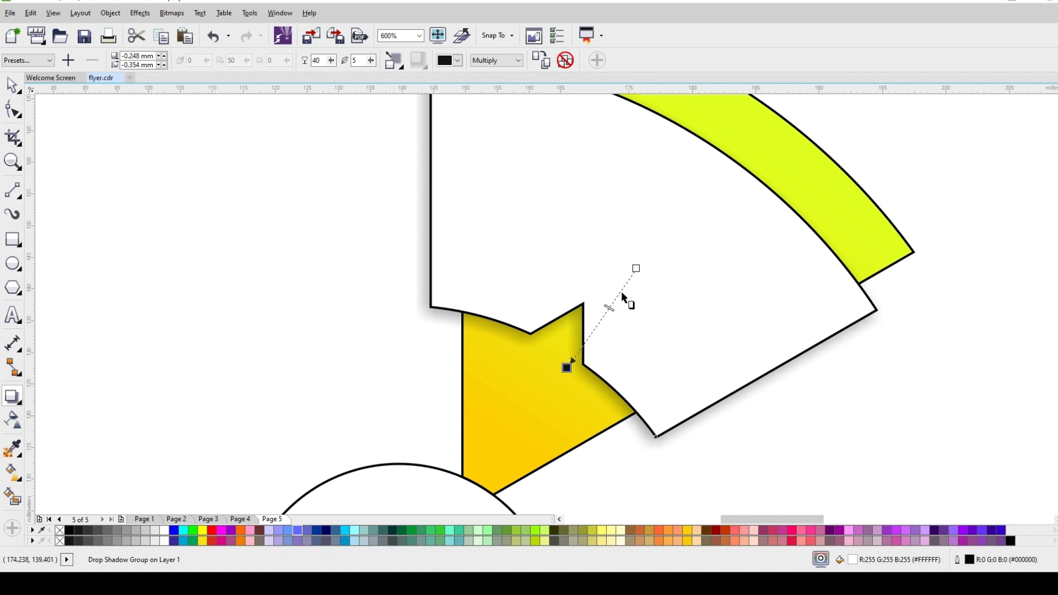
scroll(620, 291, down, 1)
scroll(642, 187, up, 1)
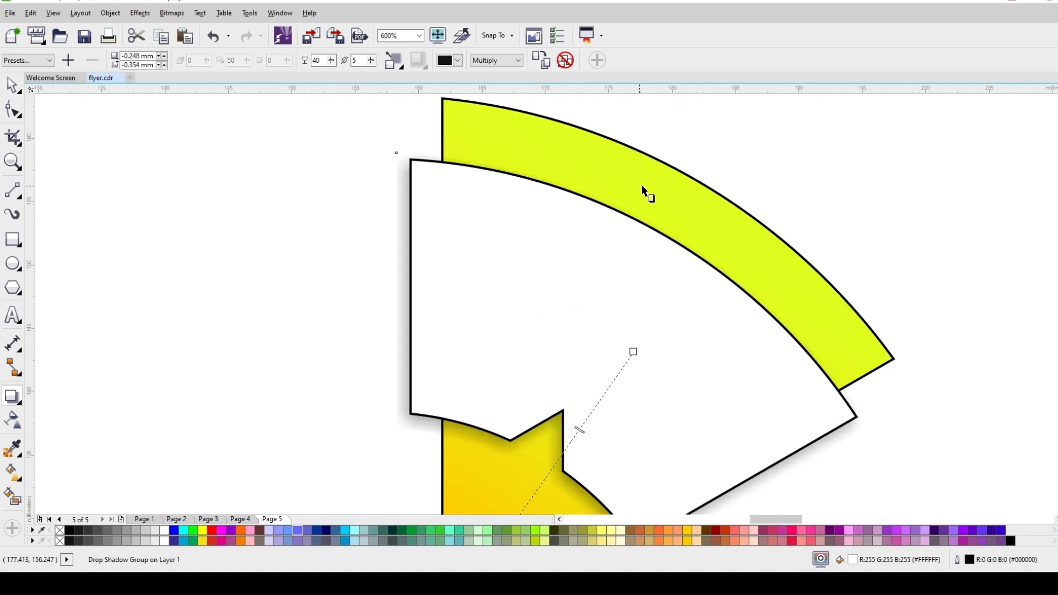
scroll(642, 184, down, 1)
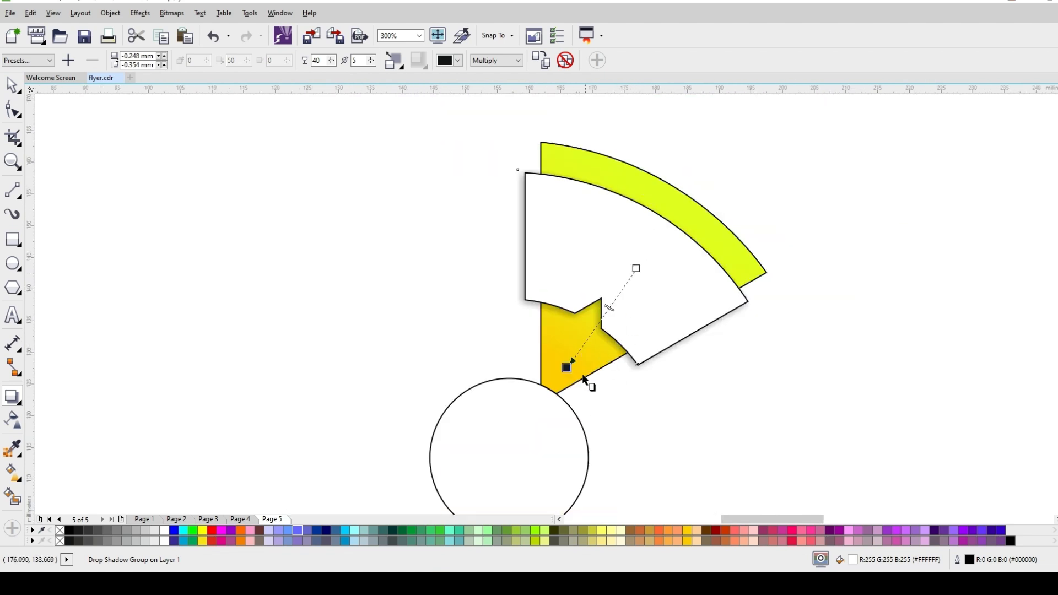
- Break the white notched panel's drop shadow group apart and clear the selection
click(11, 85)
click(627, 285)
scroll(626, 284, up, 2)
scroll(627, 284, down, 2)
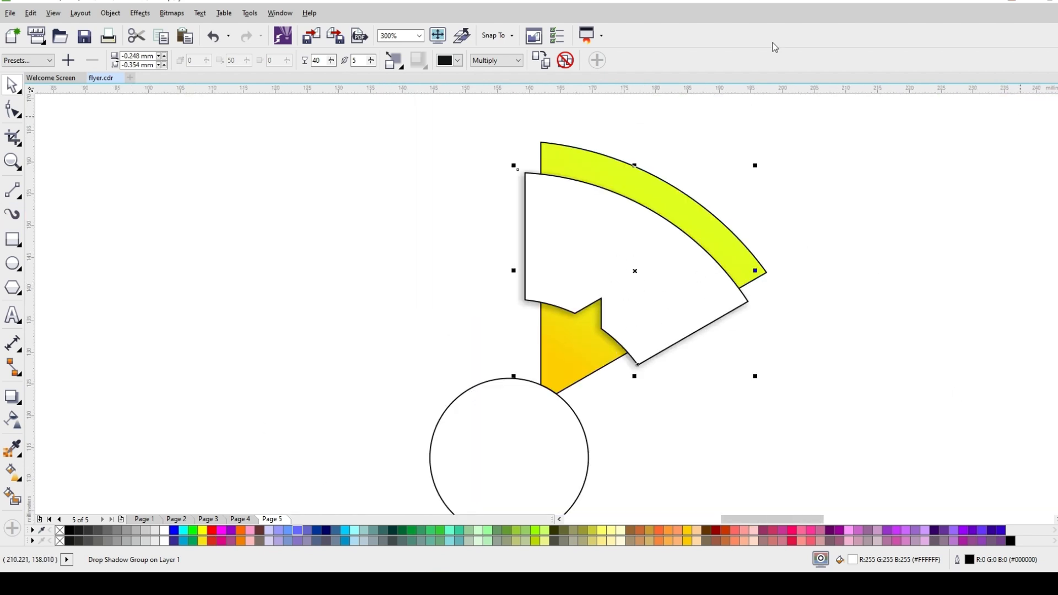
right_click(595, 318)
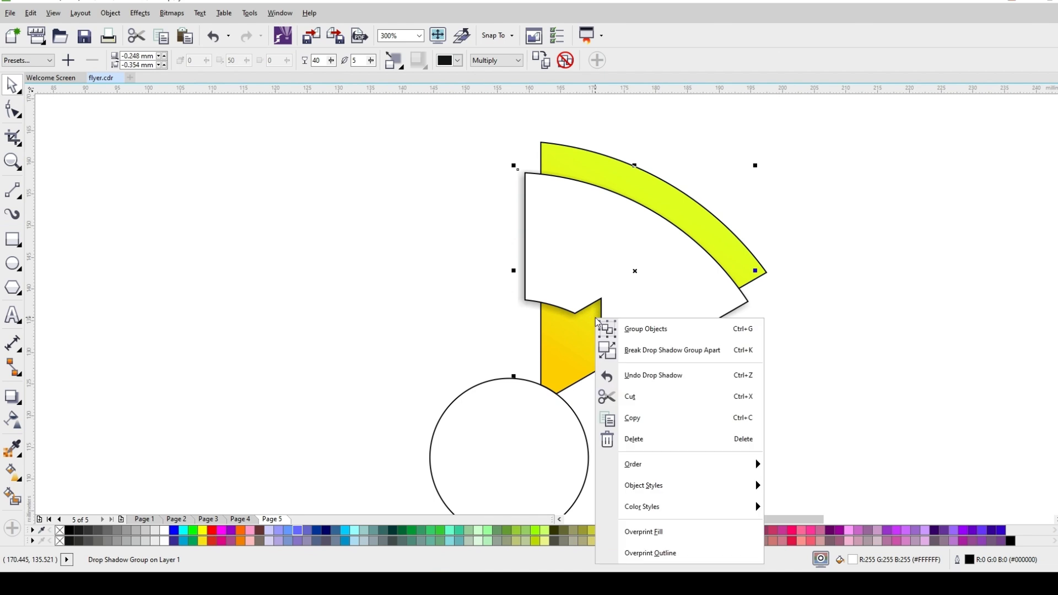
click(649, 356)
click(771, 346)
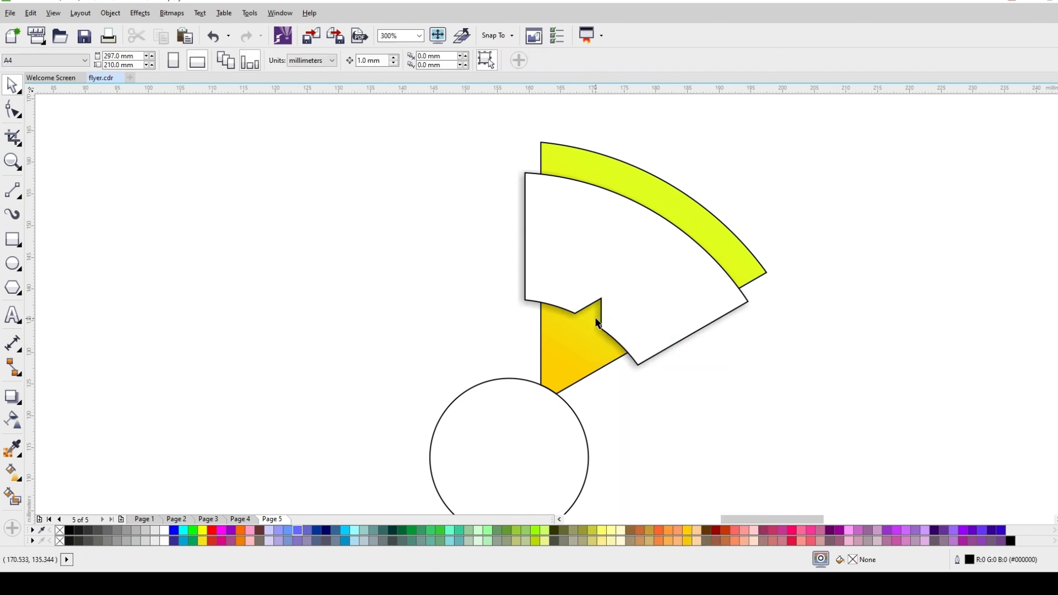
- Send the detached shadow to the back of the layer and PowerClip it inside the yellow base segment
click(598, 323)
key(ctrl+z)
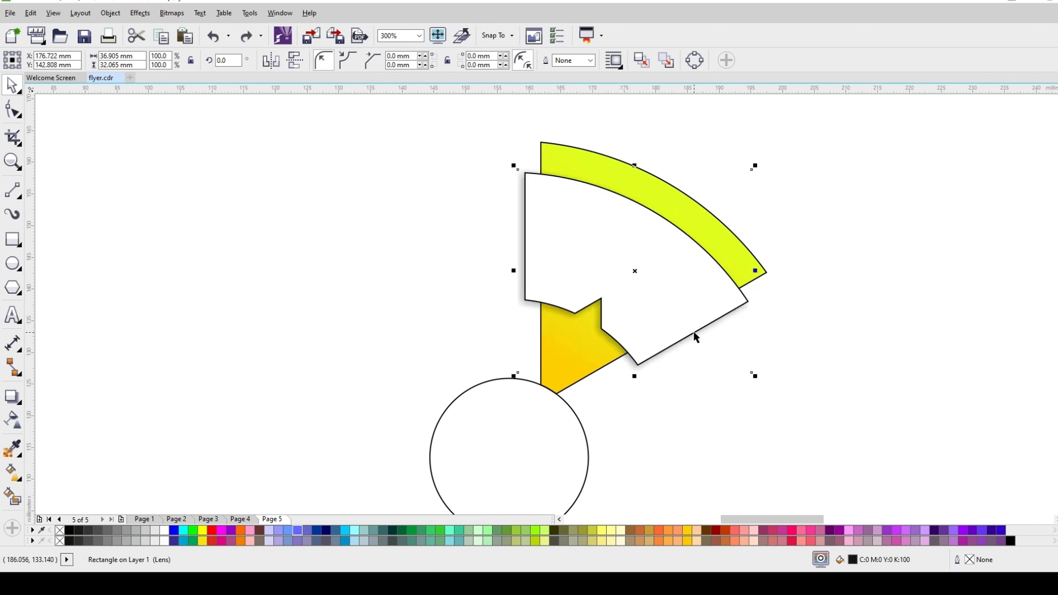
key(ctrl+shift+z)
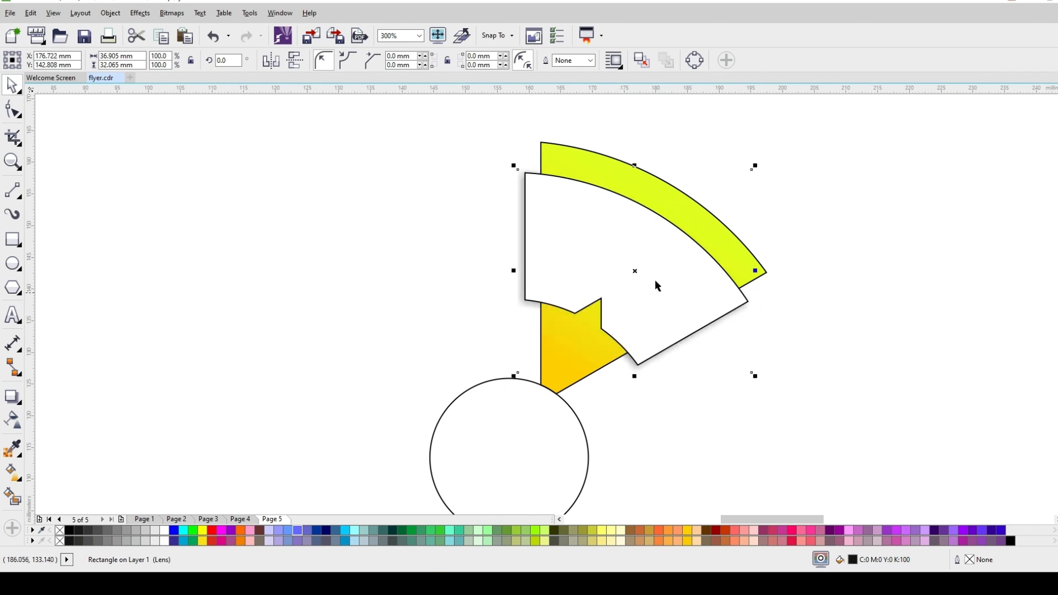
right_click(637, 274)
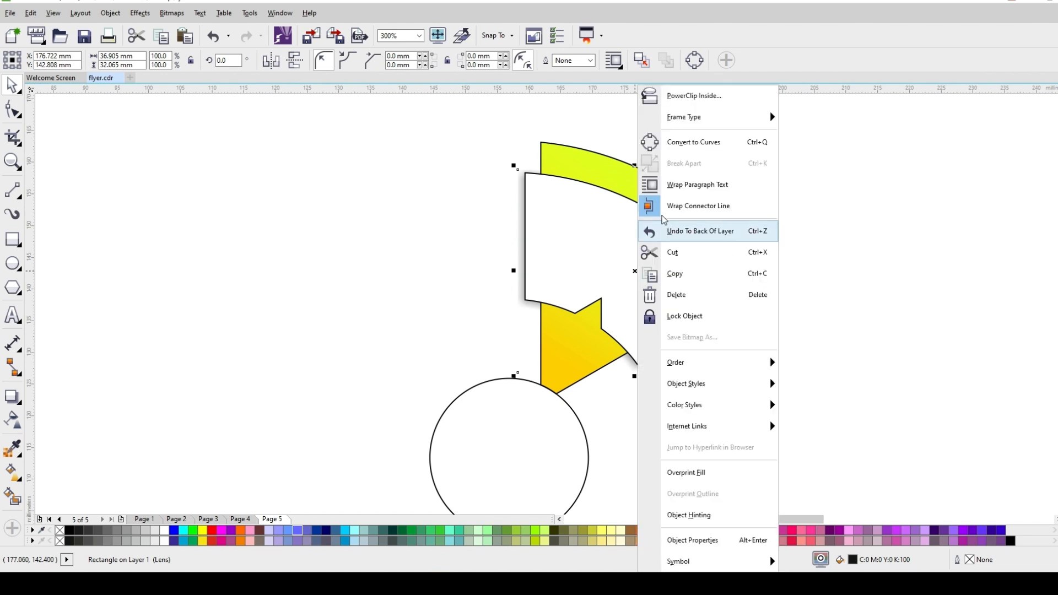
click(704, 96)
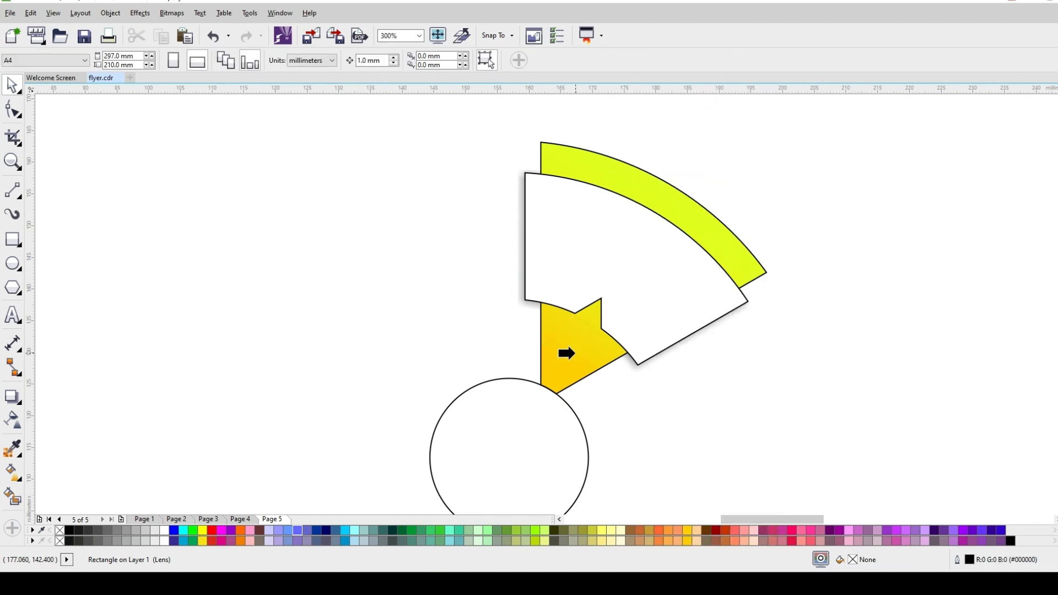
click(565, 350)
- Remove the outlines of the yellow base and the notched panel, and fill the small centre circle with white
scroll(606, 280, up, 1)
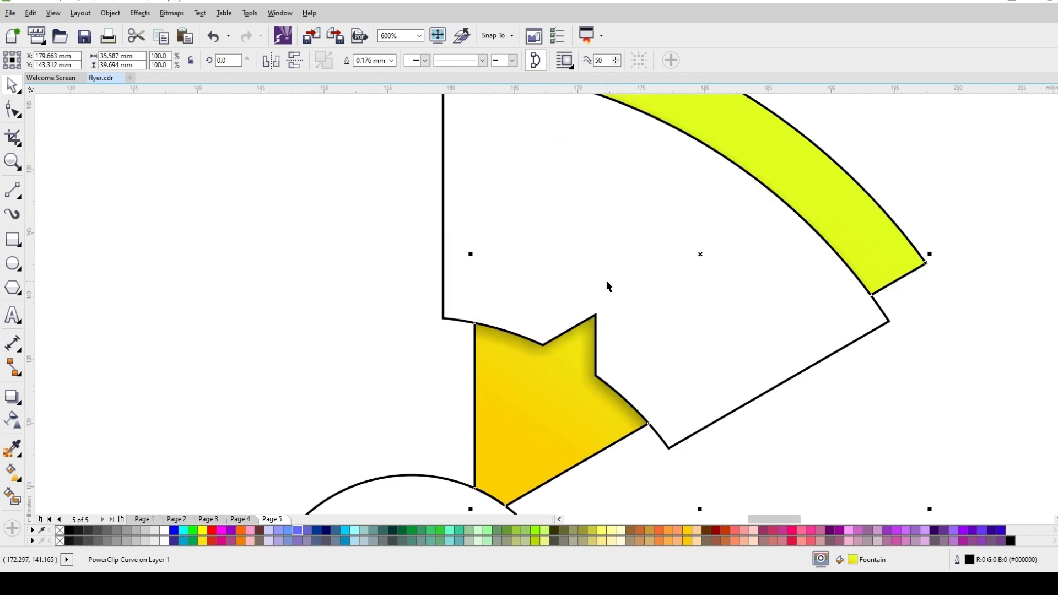
scroll(606, 279, down, 2)
drag(791, 186, 498, 370)
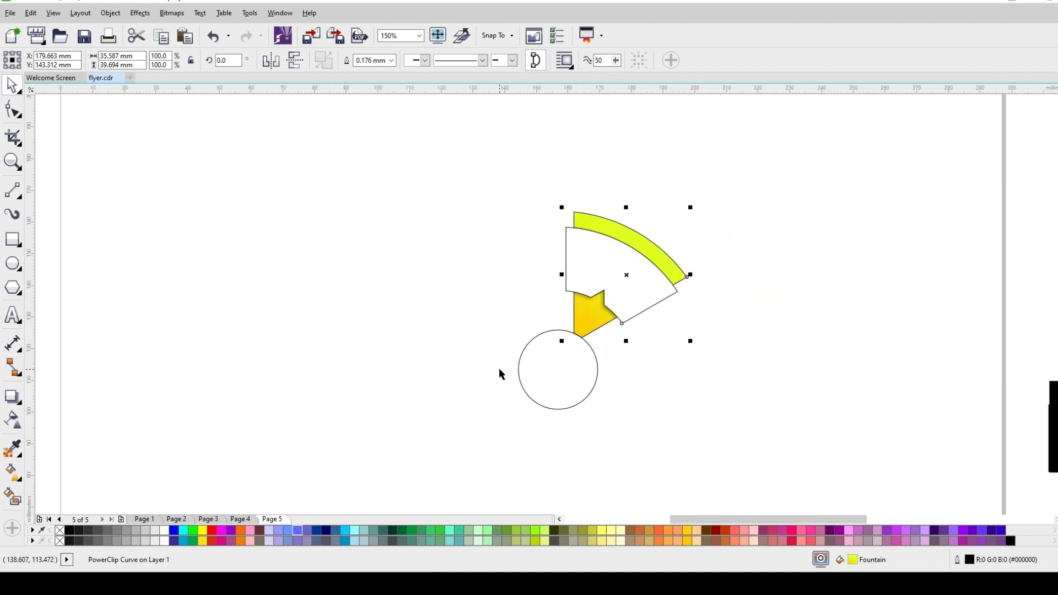
right_click(60, 534)
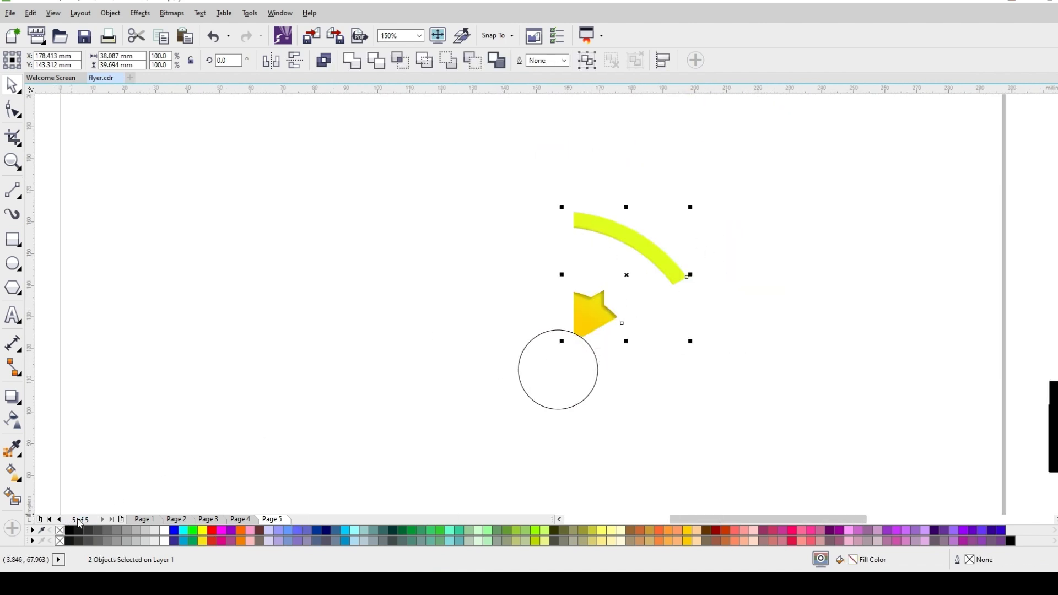
click(553, 368)
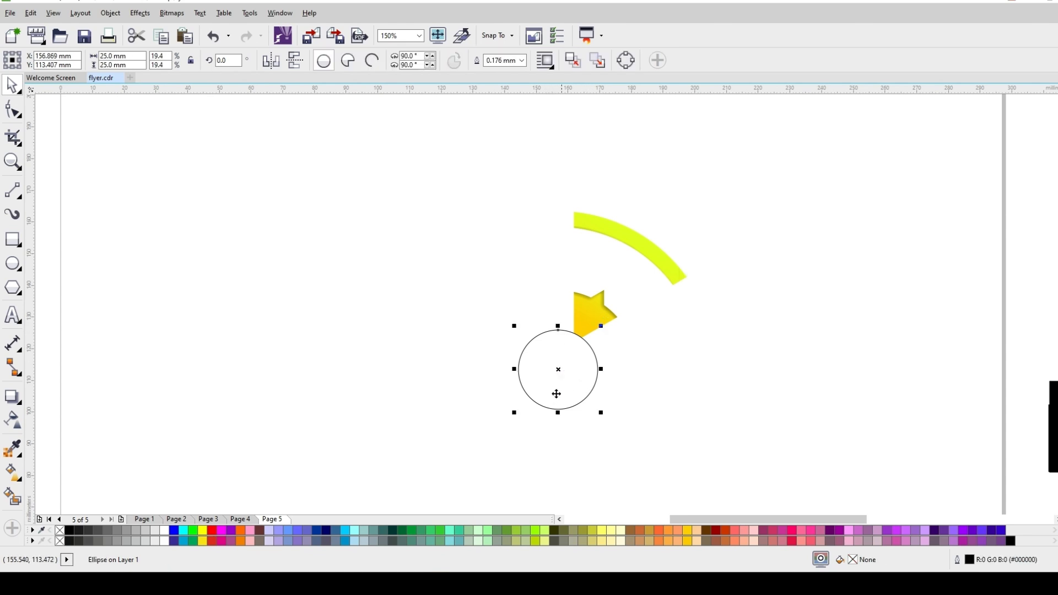
click(165, 535)
- Group the yellow base segment with its white notched panel
scroll(535, 212, down, 2)
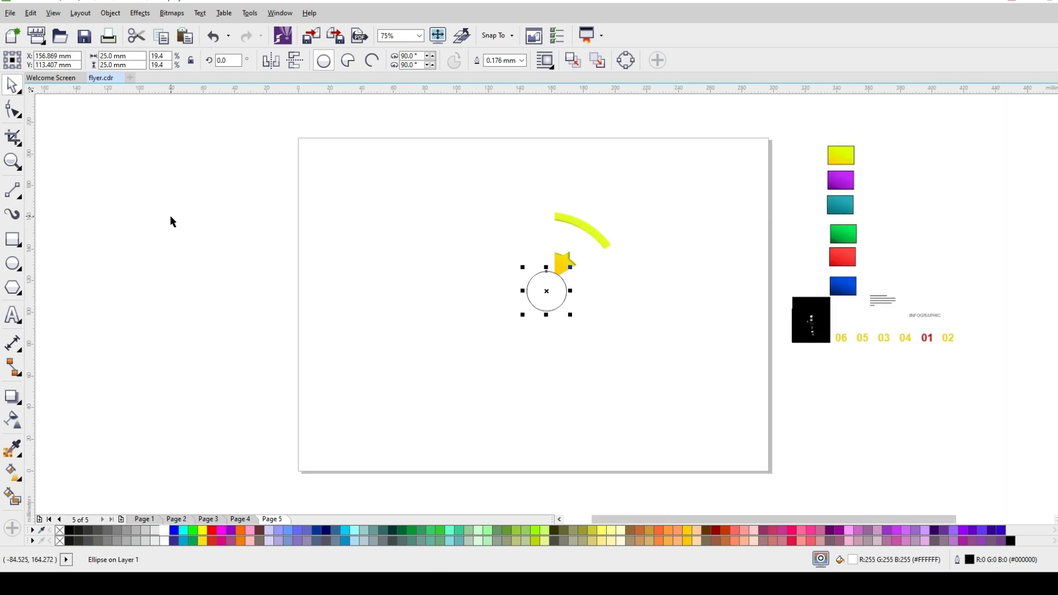
scroll(617, 193, down, 1)
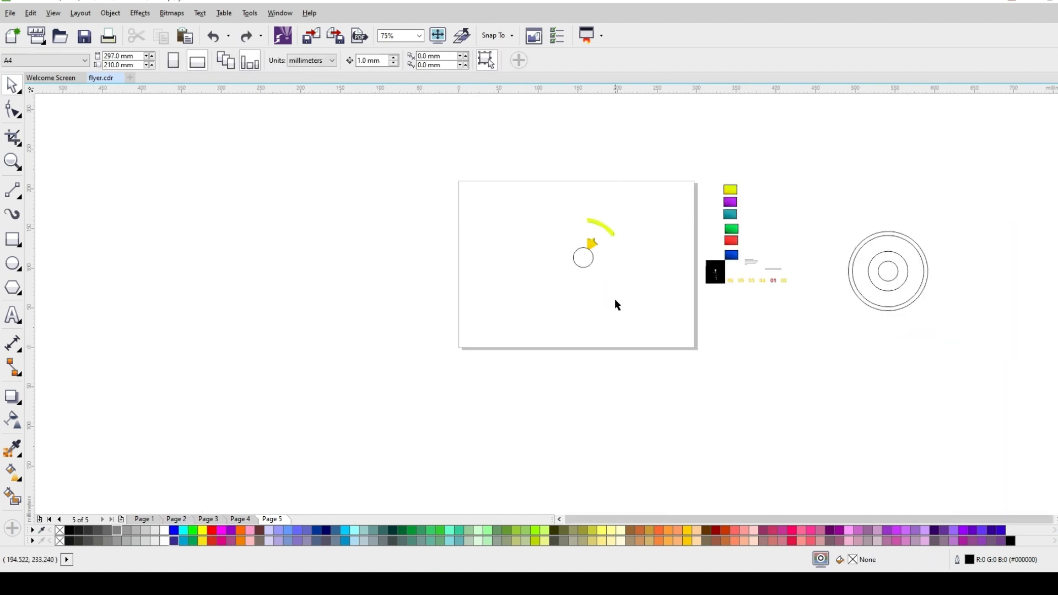
scroll(615, 298, up, 1)
scroll(578, 122, up, 1)
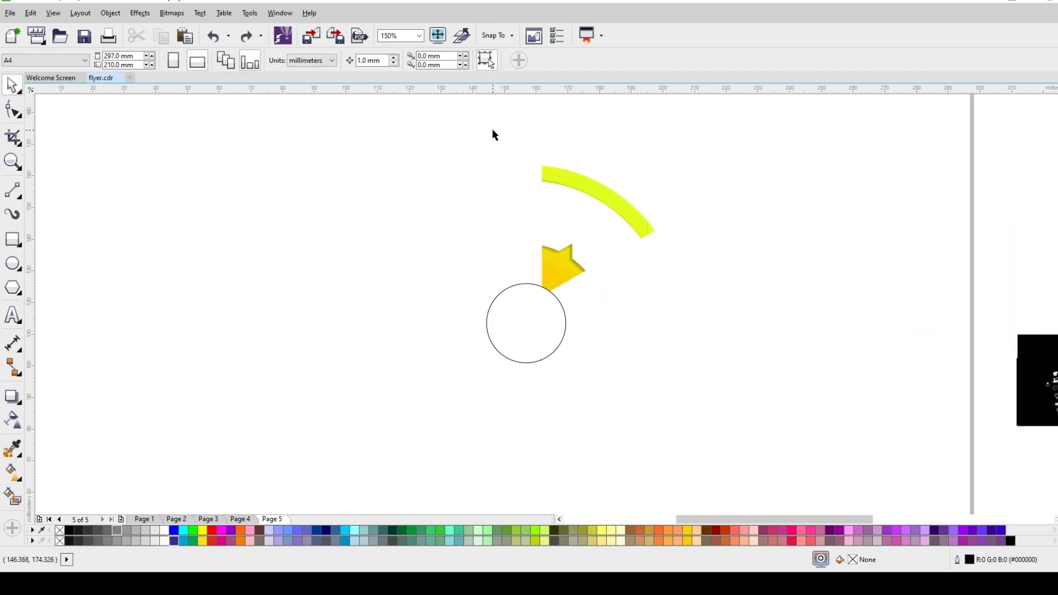
drag(493, 132, 708, 337)
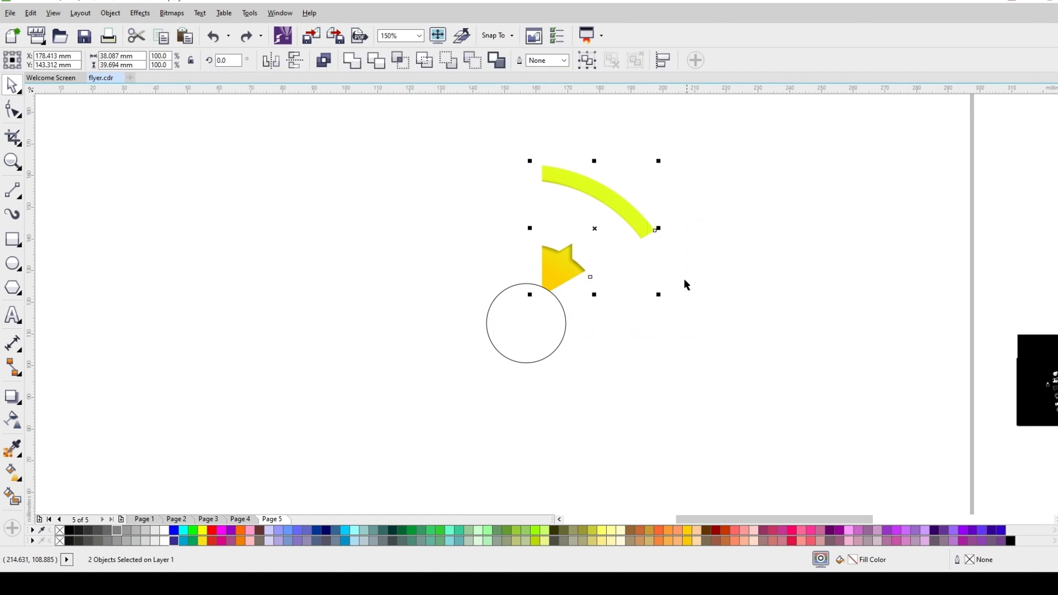
click(588, 62)
- Place the group's rotation centre at the circle's centre and make a copy rotated 60 degrees clockwise around it
click(595, 228)
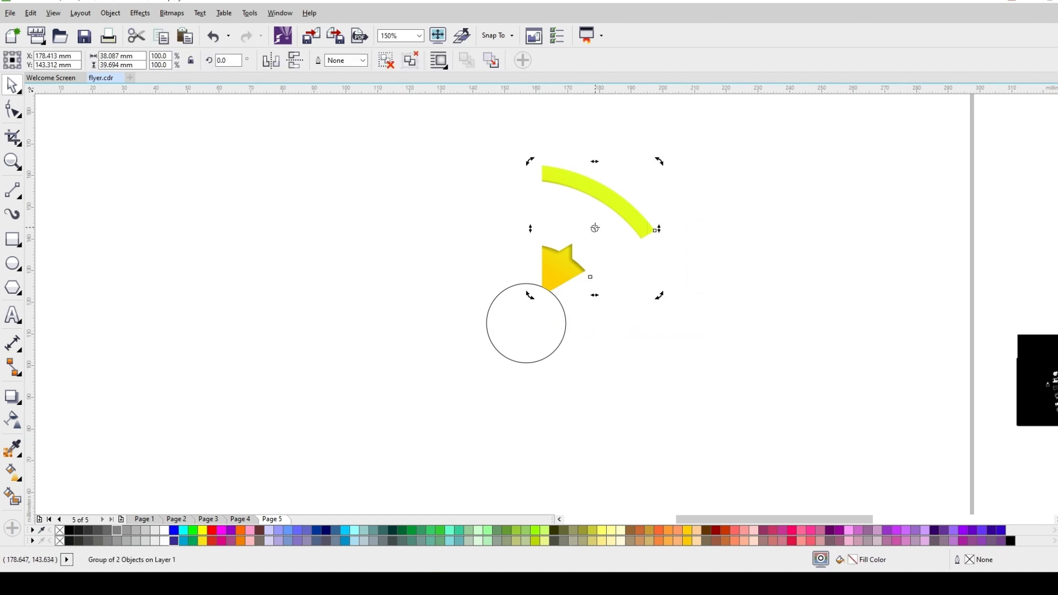
drag(545, 304, 526, 323)
drag(659, 159, 705, 342)
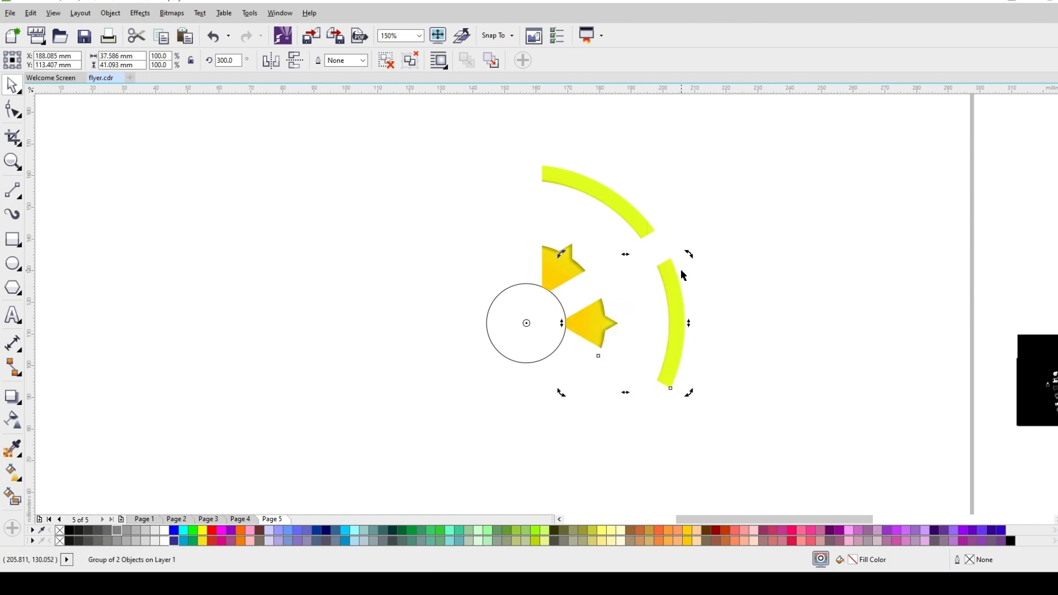
- Repeat the rotated copy four times to complete a ring of six segments around the circle
key(ctrl+r)
key(ctrl+r)
key(ctrl+r)
key(ctrl+r)
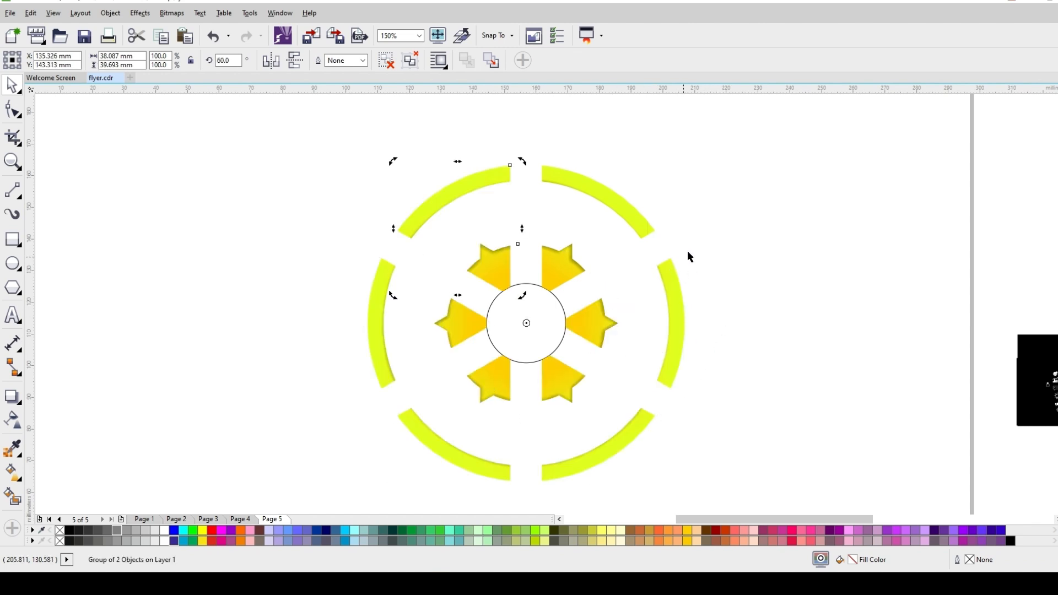
click(689, 252)
scroll(563, 265, up, 1)
scroll(587, 229, down, 1)
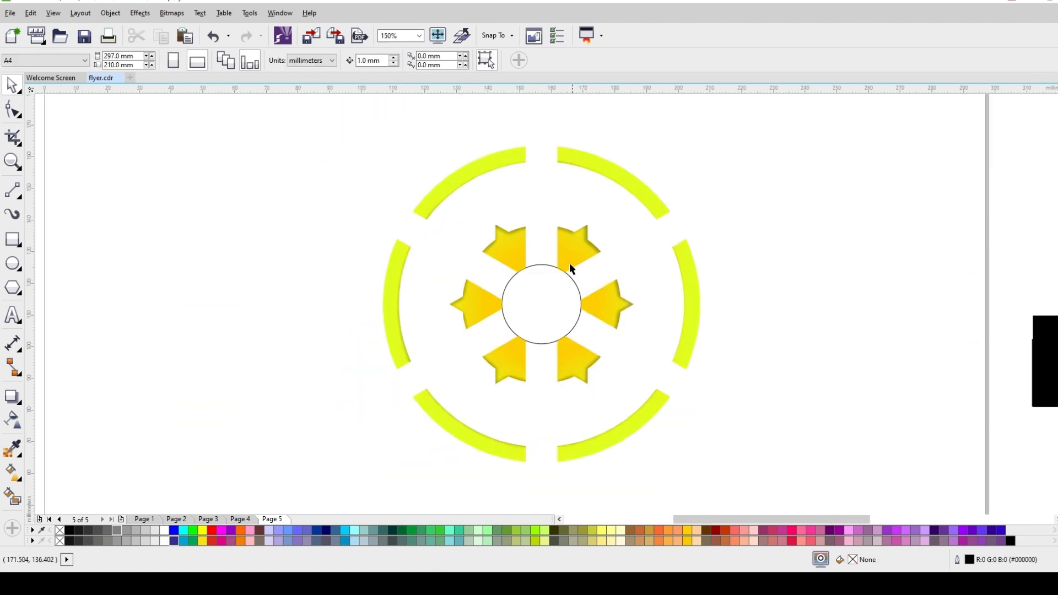
- Add a drop shadow to the white centre circle, cast from its centre down-right about 1.781 mm horizontally and -1.424 mm vertically
click(541, 301)
scroll(551, 309, up, 1)
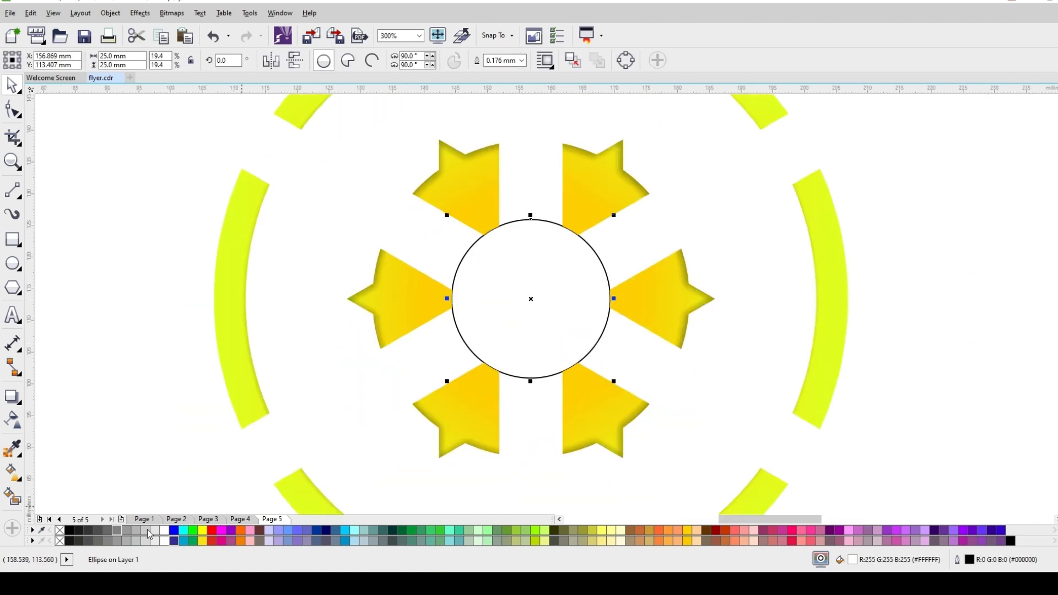
click(12, 397)
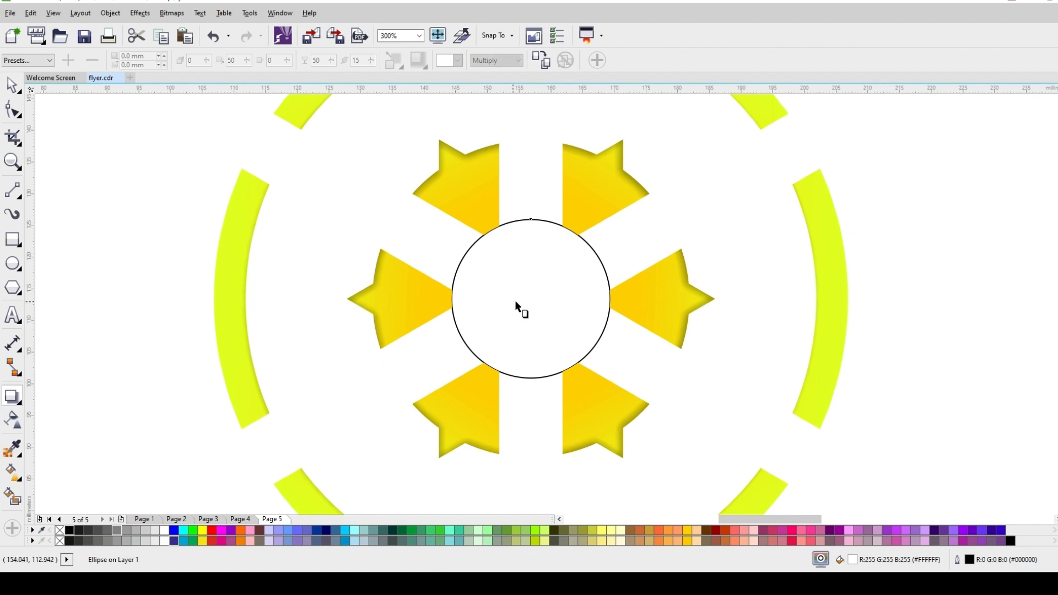
drag(545, 315, 621, 368)
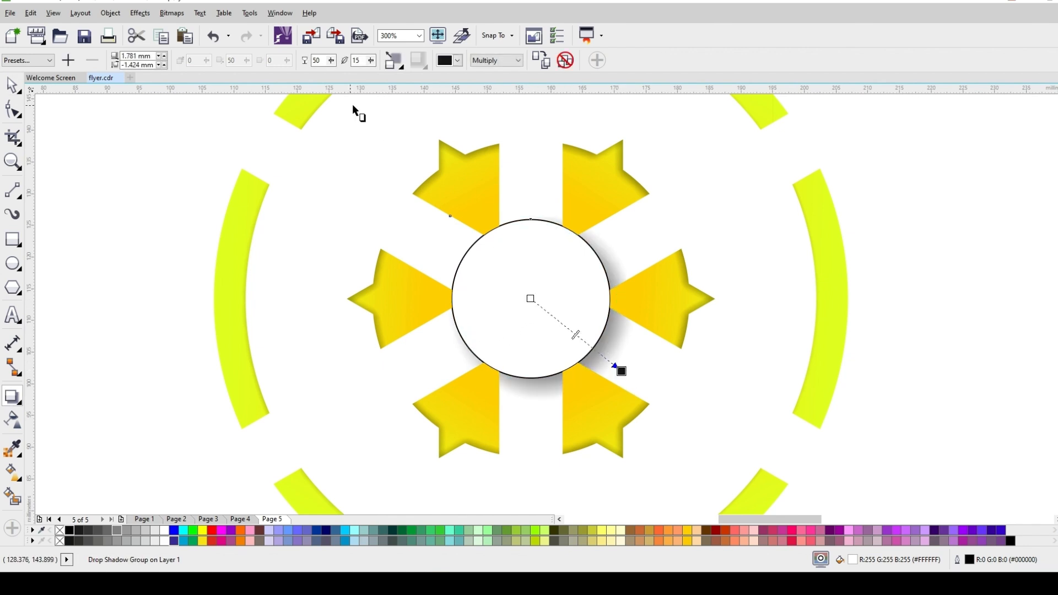
- Set the centre circle's shadow feathering to 5 and its opacity to 40
double_click(363, 59)
text(5)
key(Return)
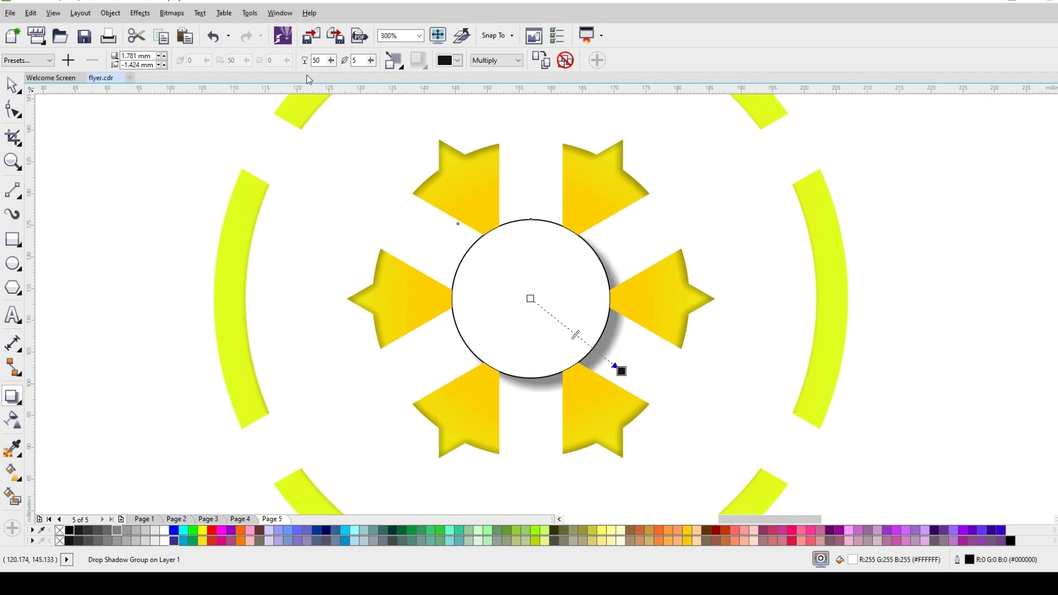
double_click(324, 59)
key(Return)
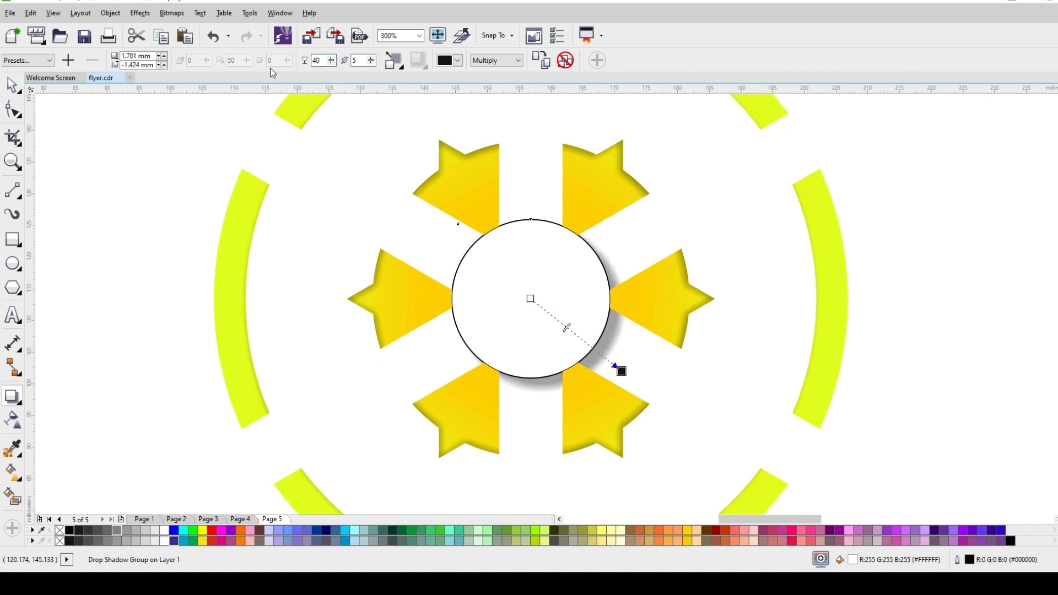
- Shift the circle's shadow offset to about 0.027 mm horizontally and -0.4 mm vertically, and set its feathering to 10
drag(621, 372, 536, 380)
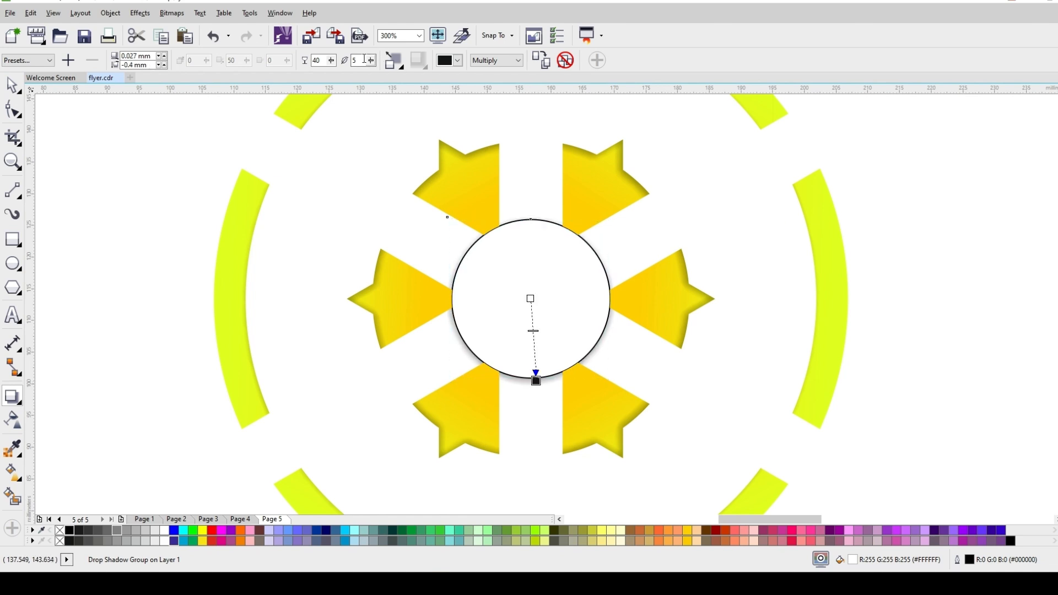
text(10)
key(Return)
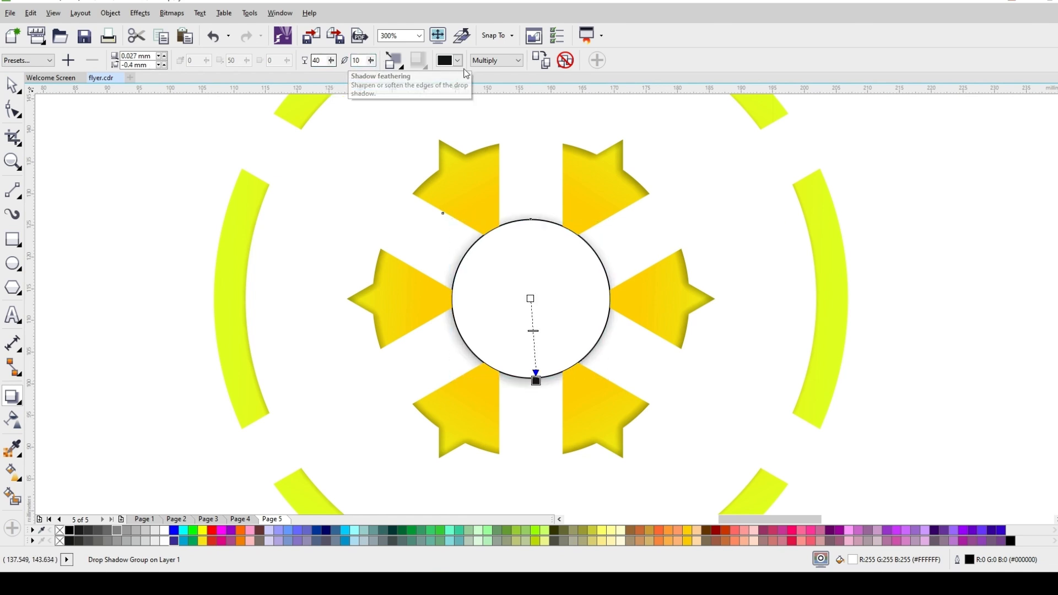
scroll(544, 275, up, 1)
scroll(544, 275, down, 1)
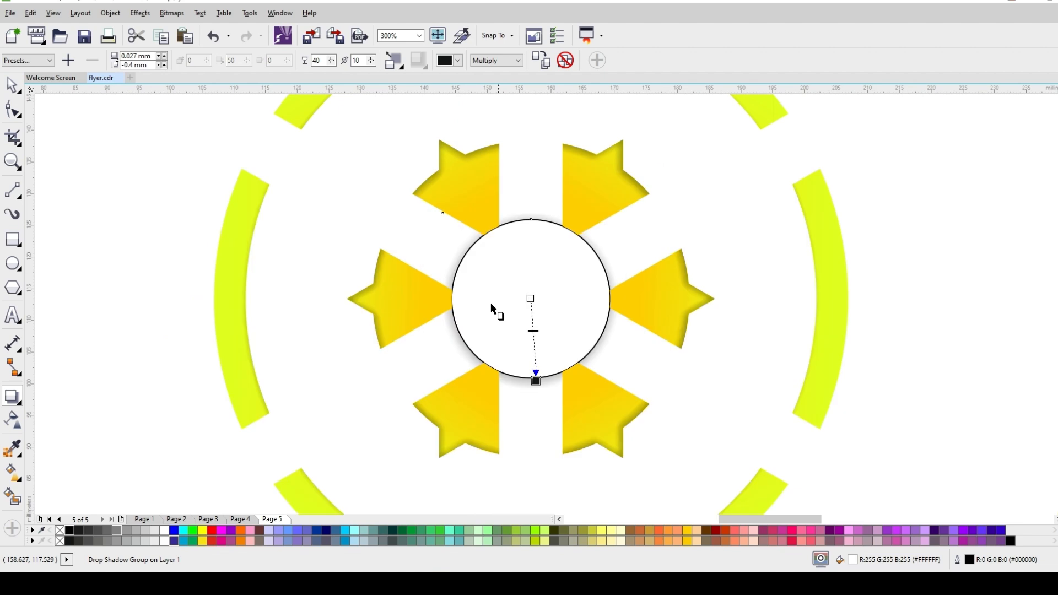
- Remove the outline from the shadowed centre circle
right_click(60, 530)
scroll(558, 198, up, 1)
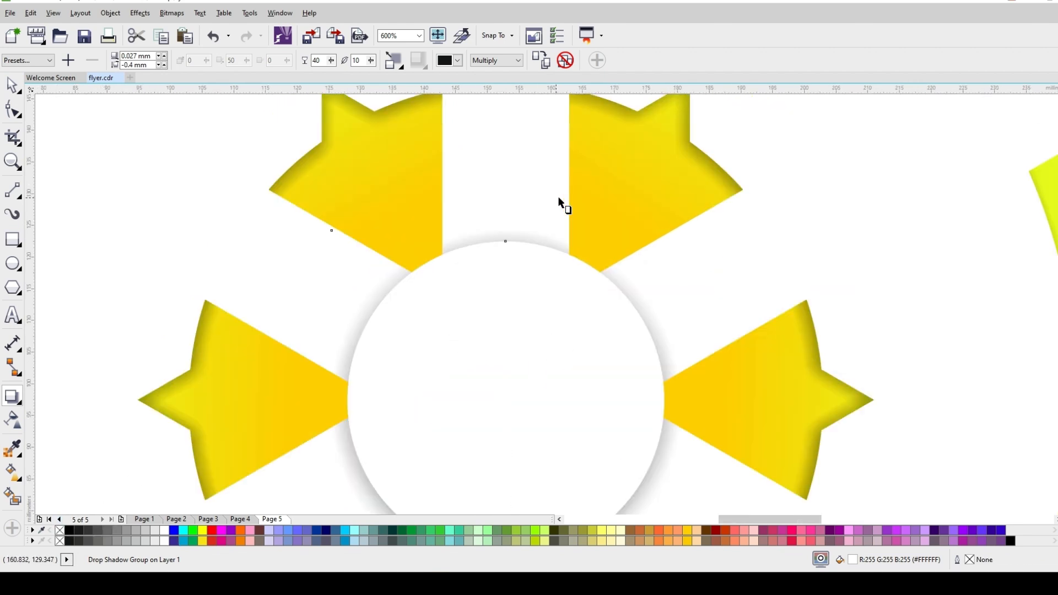
scroll(558, 196, down, 1)
click(12, 84)
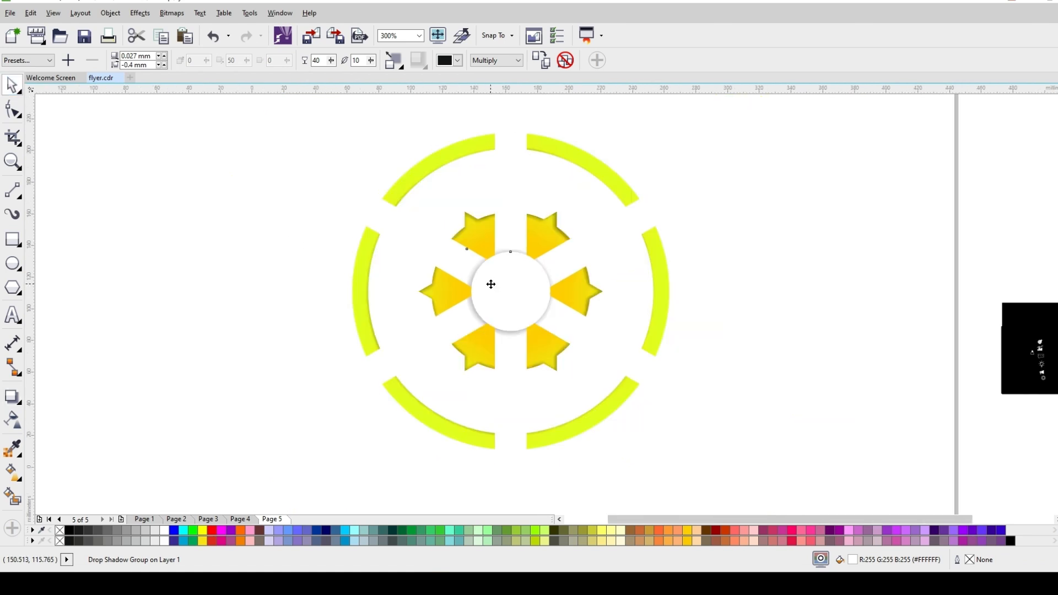
- Draw a light grey (#E6E6E6) background rectangle about 278 by 193 mm across the page, behind all infographic parts
scroll(491, 284, down, 1)
scroll(502, 289, up, 2)
scroll(527, 311, down, 1)
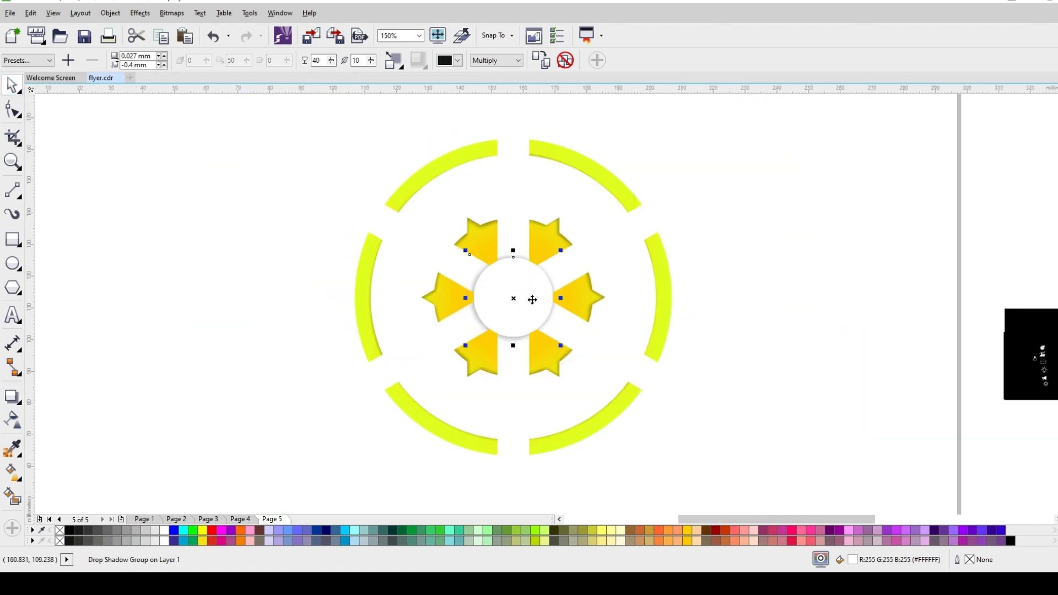
scroll(620, 217, down, 1)
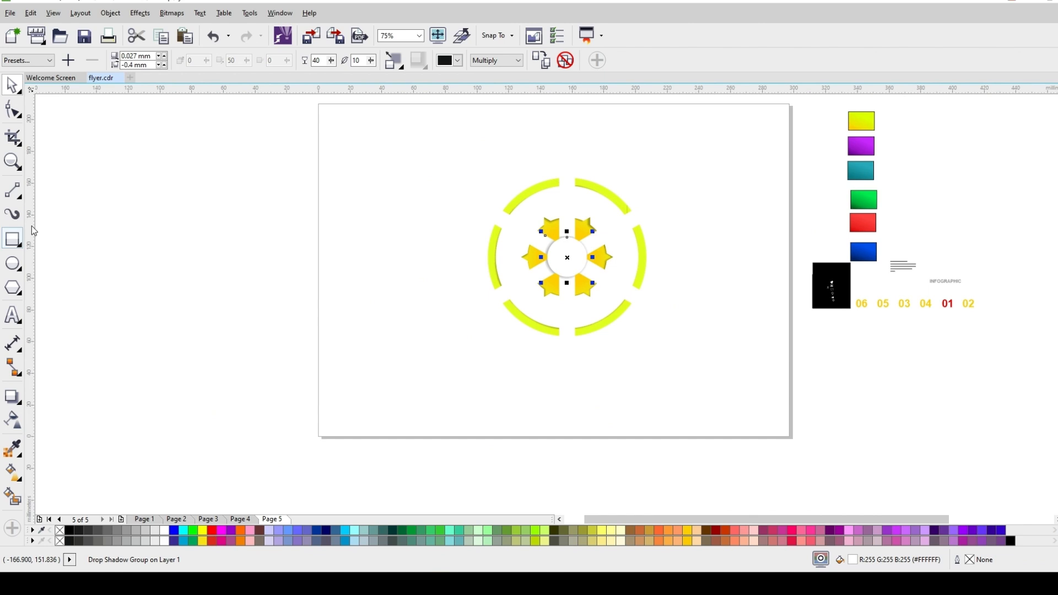
click(12, 238)
mouse_move(332, 130)
mouse_down()
mouse_move(394, 193)
mouse_move(762, 441)
mouse_move(775, 436)
mouse_up()
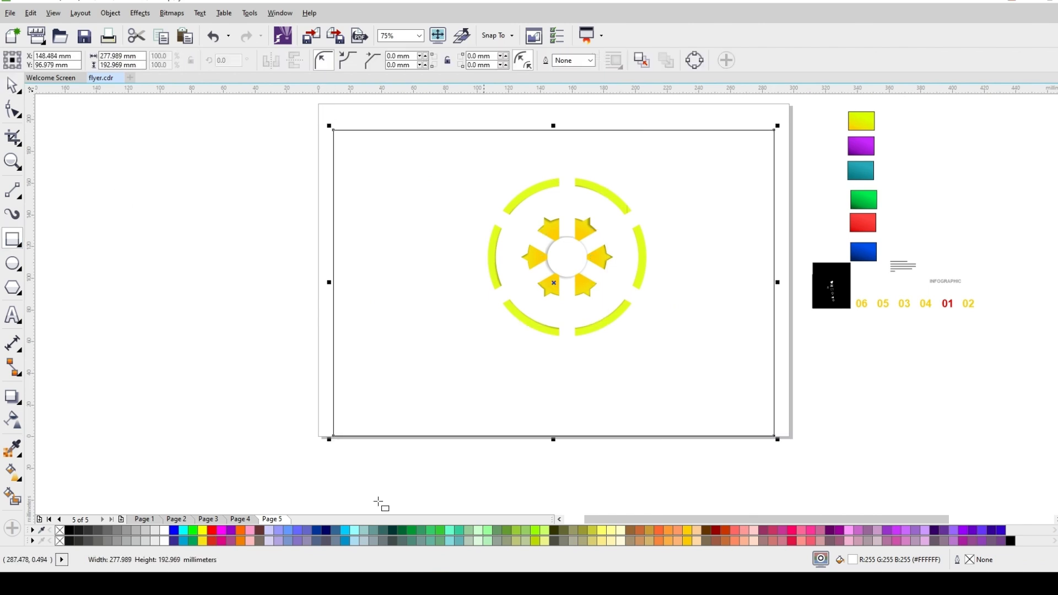
click(156, 533)
key(shift+Page_Down)
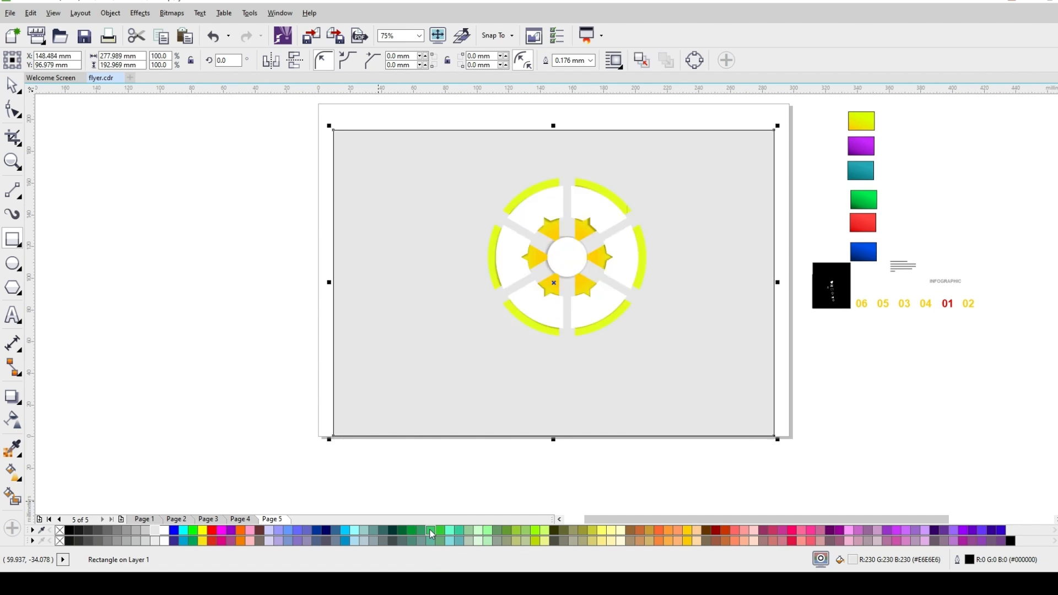
- Lock the light grey background rectangle in place
key(space)
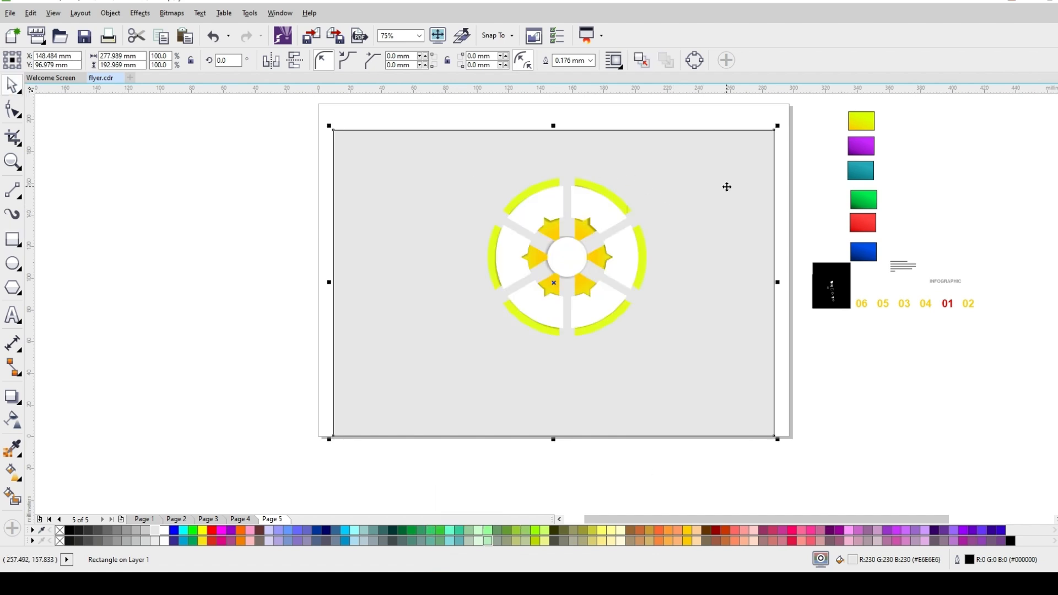
right_click(723, 184)
click(767, 315)
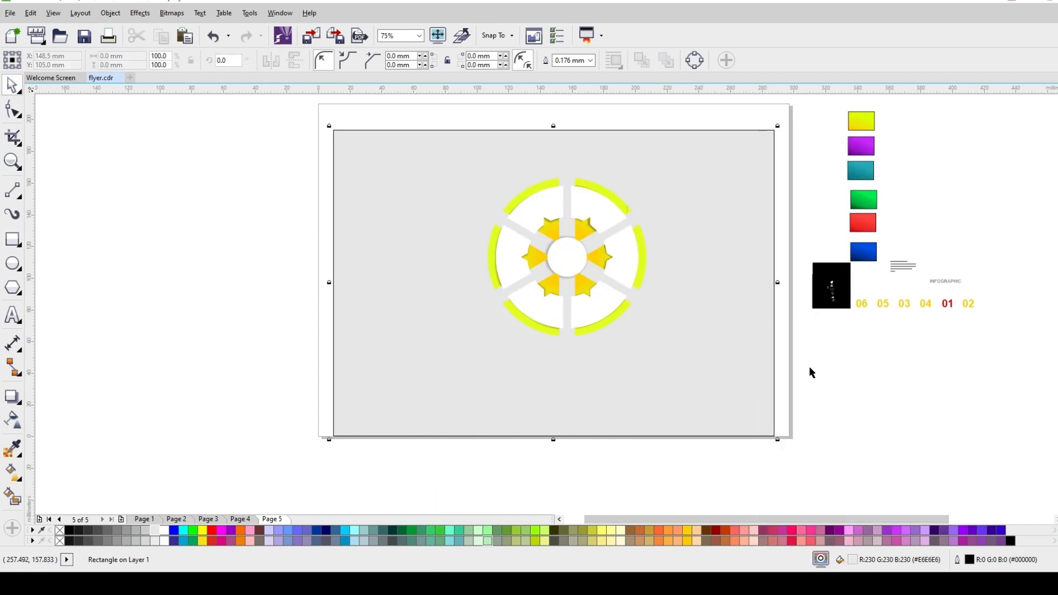
- Ungroup all six segments of the circular infographic so their individual parts can be selected separately
click(809, 367)
scroll(645, 208, up, 2)
scroll(766, 222, down, 1)
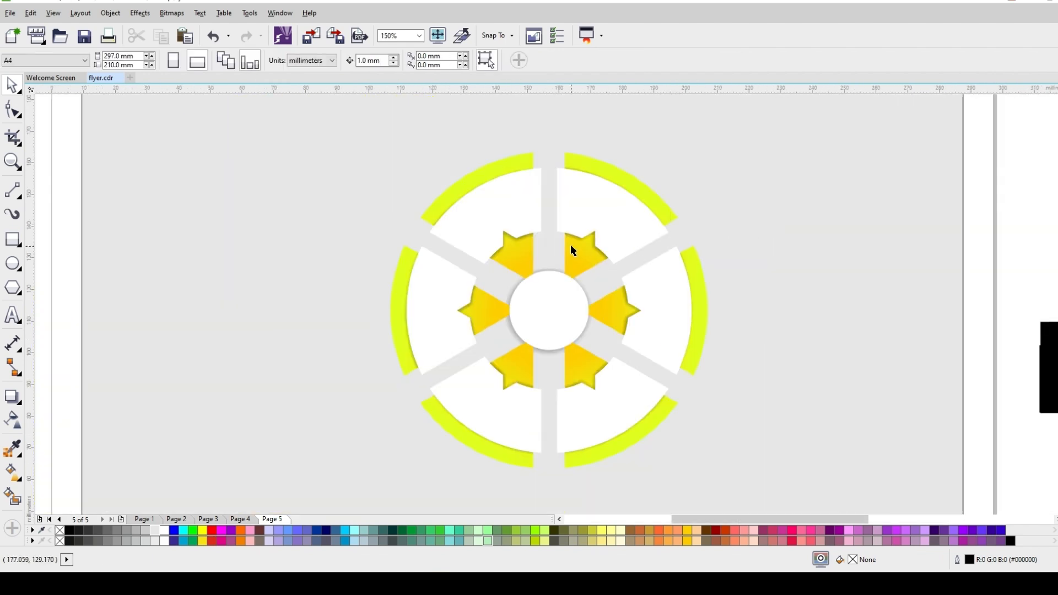
scroll(569, 243, up, 1)
scroll(689, 181, down, 2)
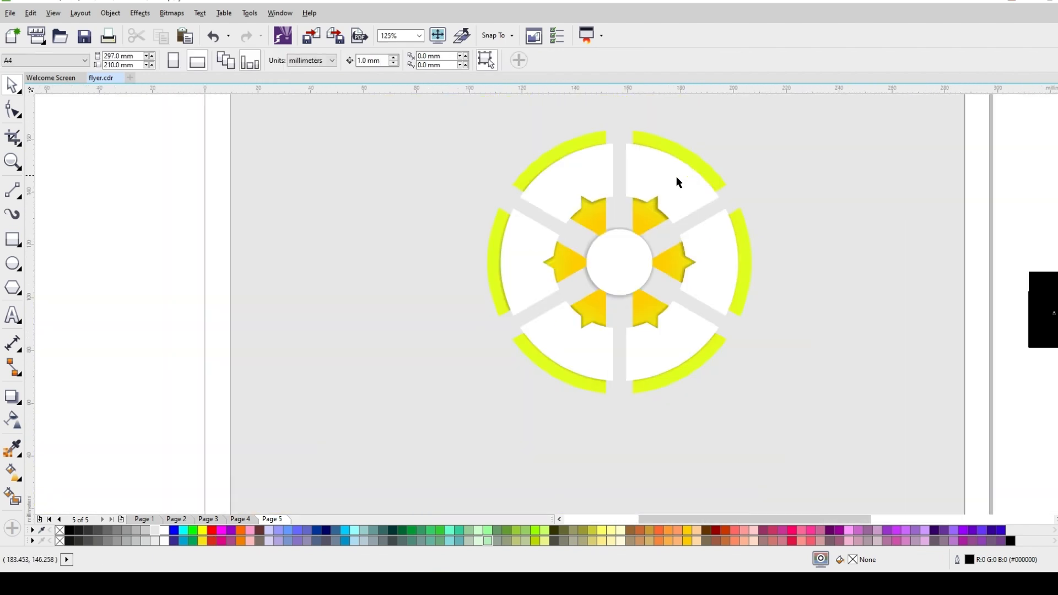
drag(153, 117, 712, 386)
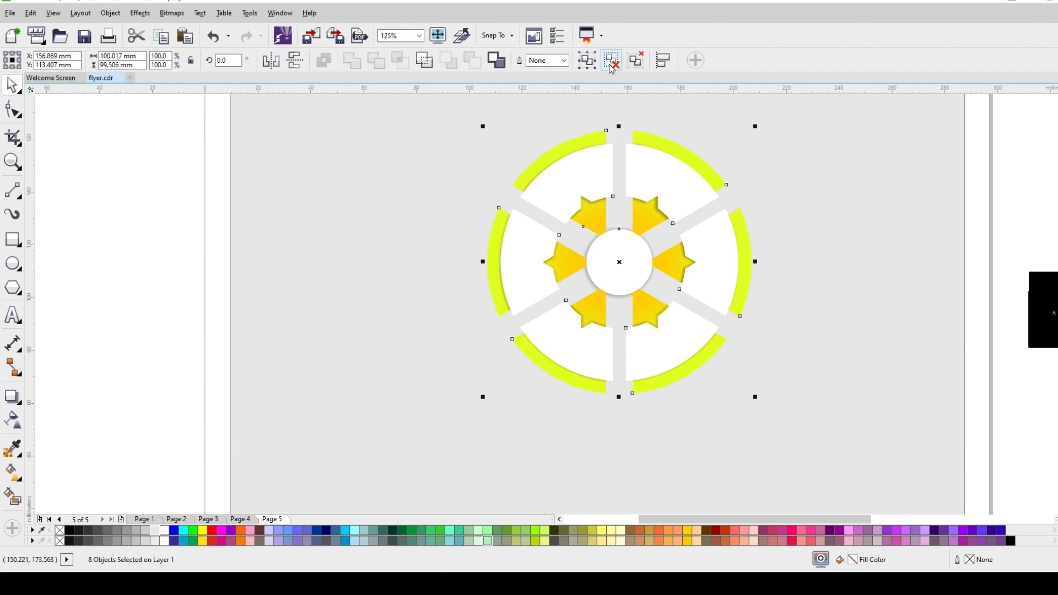
click(251, 204)
click(708, 255)
scroll(707, 243, up, 2)
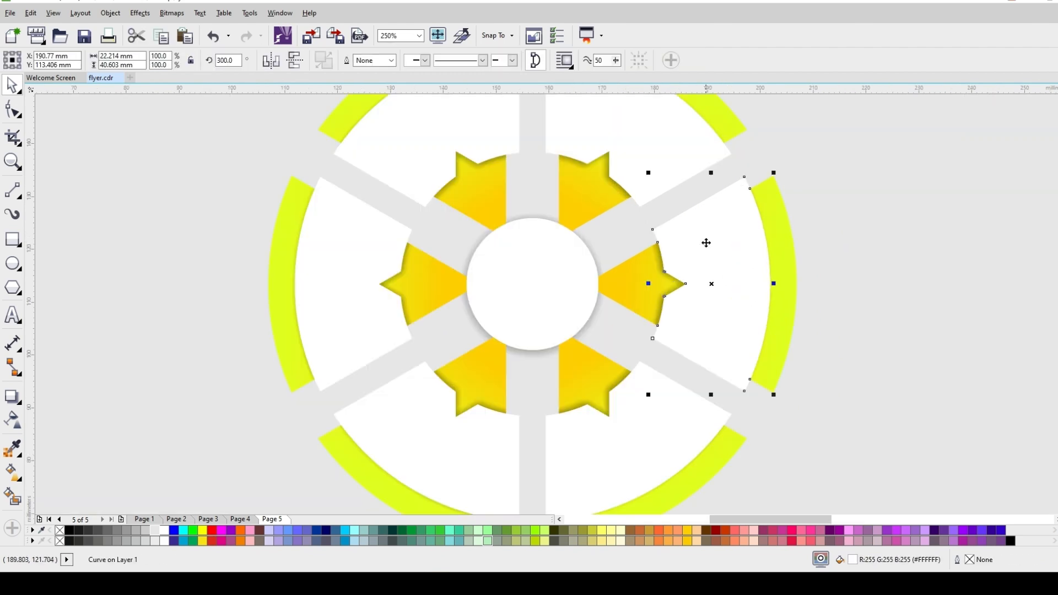
click(791, 283)
scroll(223, 351, down, 2)
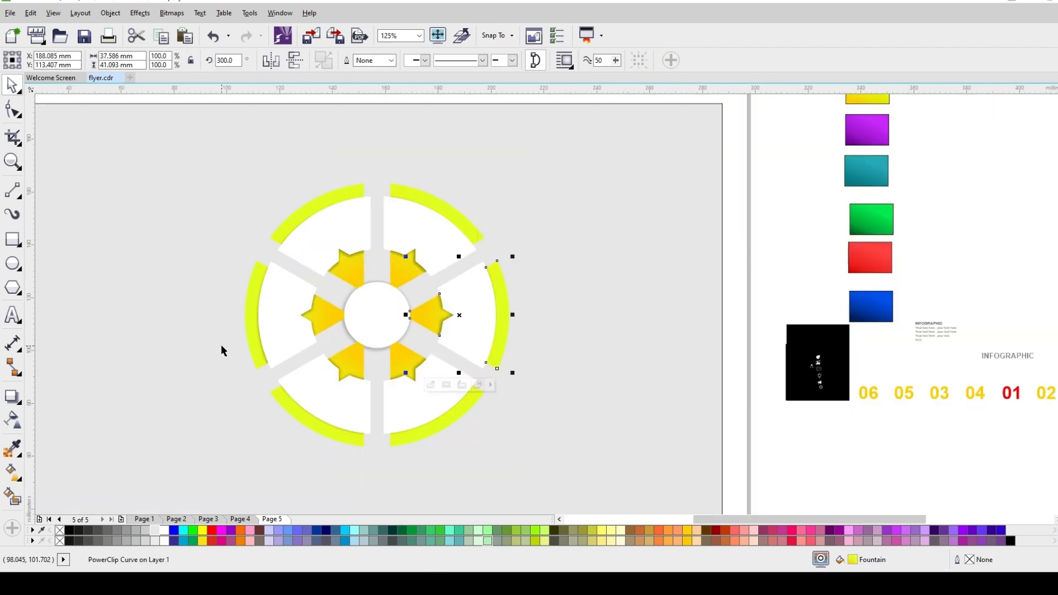
- Move the purple, teal, green, red and blue swatches onto the grey background beside the circular infographic
drag(924, 105, 836, 199)
shift+click(881, 221)
shift+click(882, 260)
shift+click(880, 304)
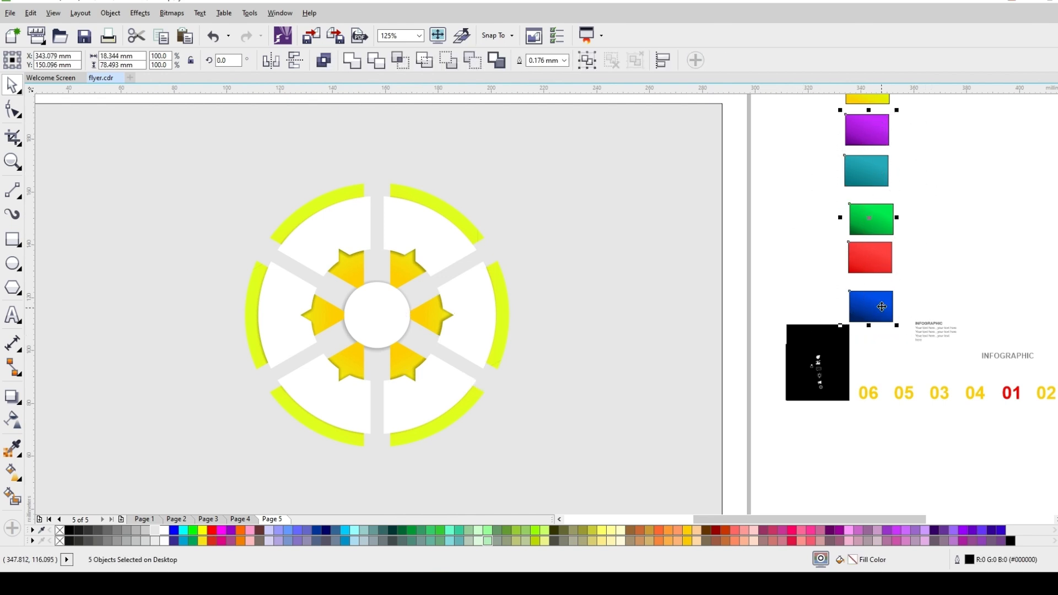
drag(887, 244, 680, 316)
scroll(264, 317, up, 2)
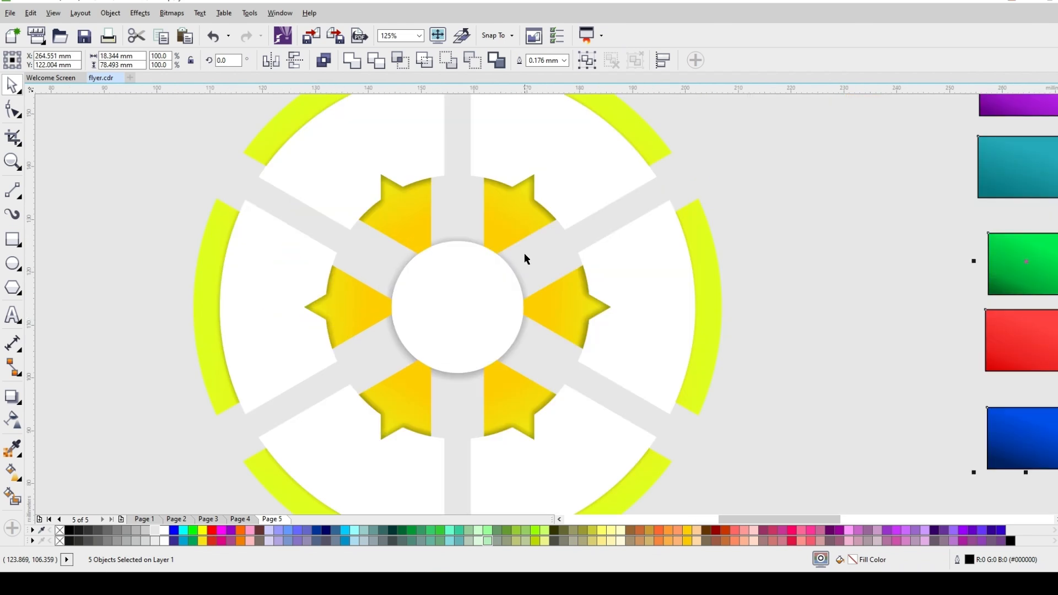
scroll(524, 253, down, 2)
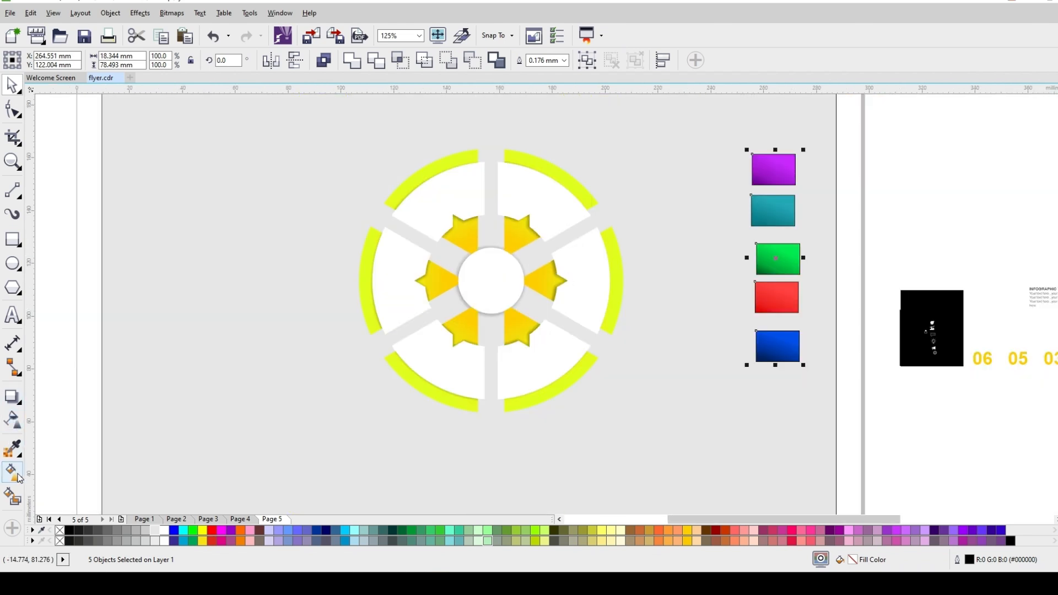
- Copy the purple, teal and green swatch fills onto the coloured shapes of the right, lower-right and lower-left segments respectively
drag(767, 176, 617, 271)
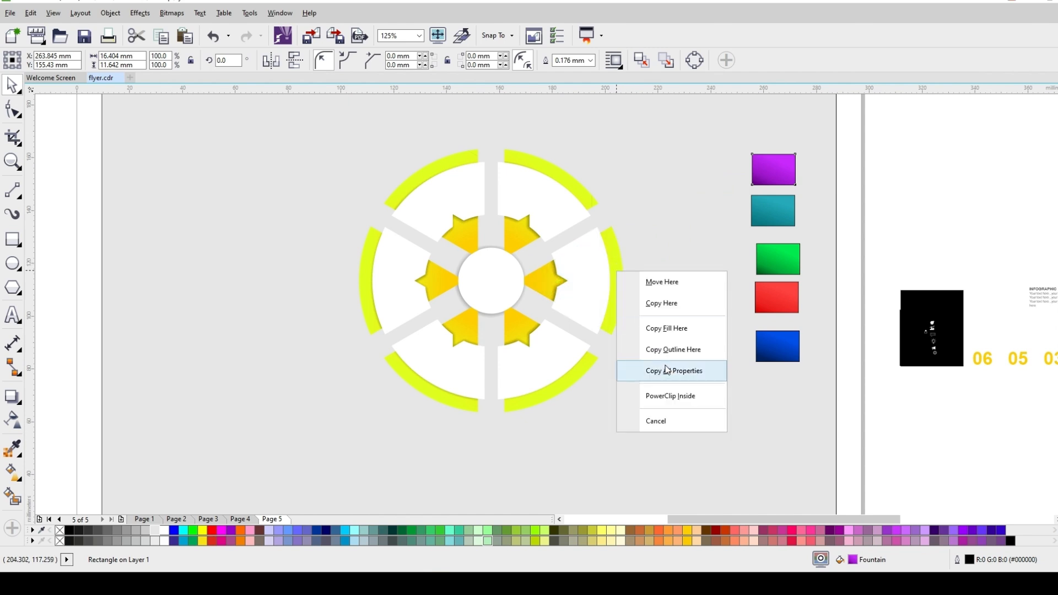
click(664, 329)
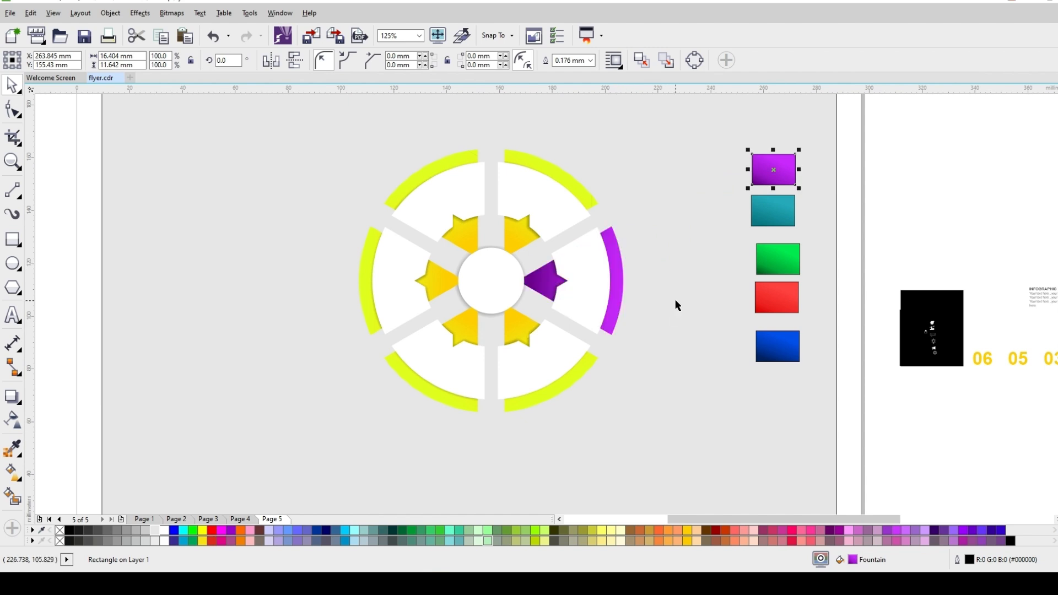
drag(780, 225, 585, 365)
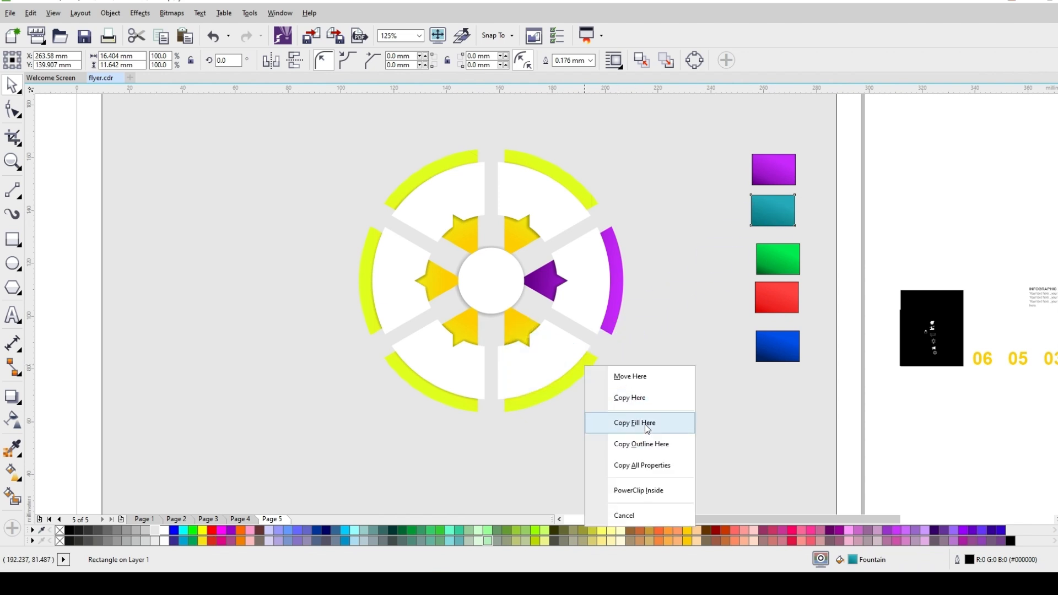
click(643, 422)
drag(768, 263, 458, 406)
click(516, 464)
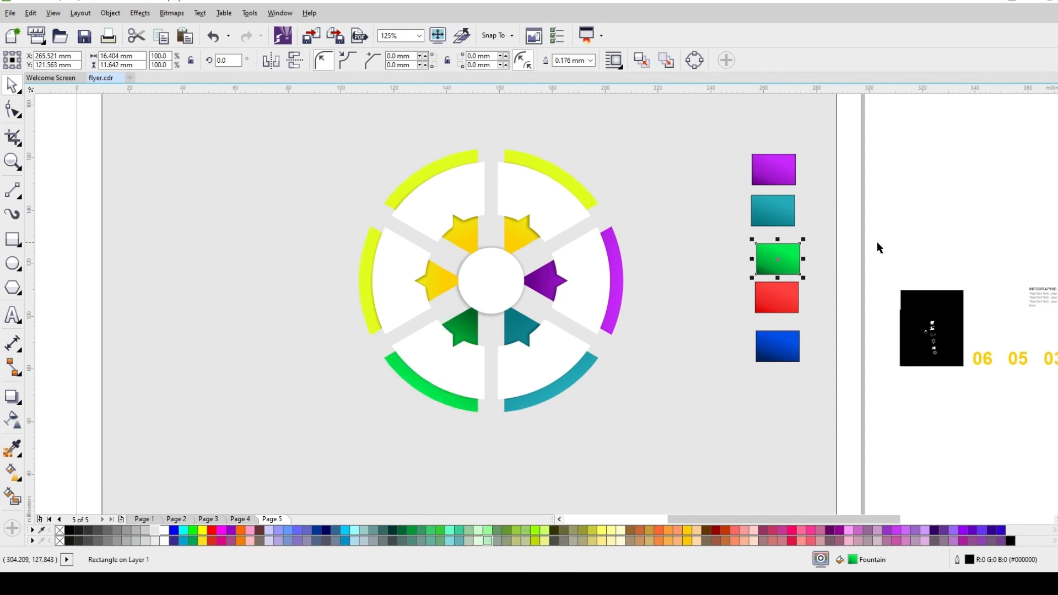
- Copy the red swatch's fill onto the left segment's coloured shape and the blue swatch's fill onto the upper-left one
drag(778, 298, 370, 320)
click(438, 374)
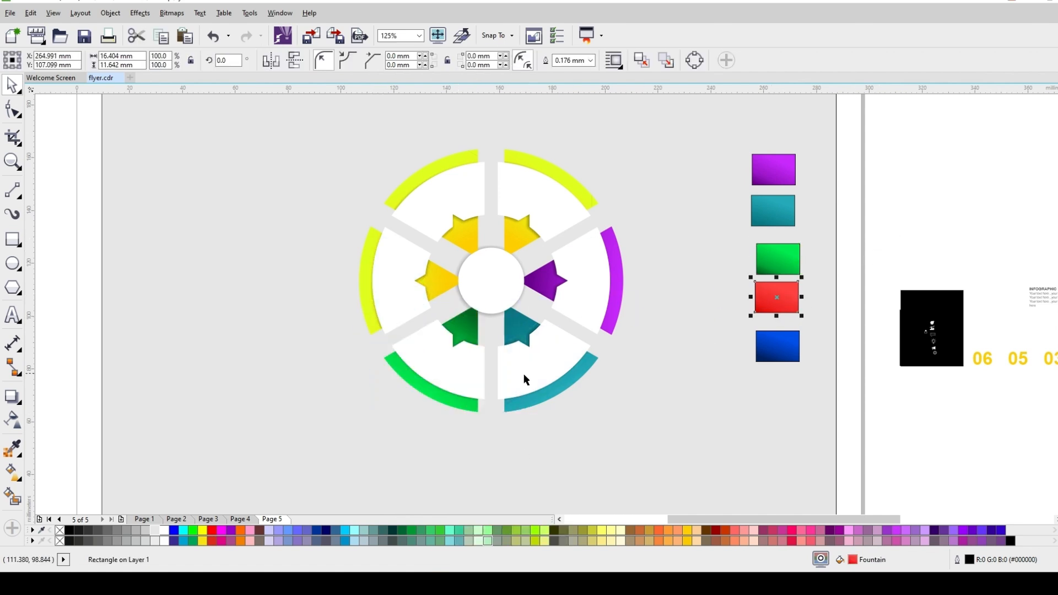
drag(793, 352, 466, 157)
click(518, 213)
click(945, 176)
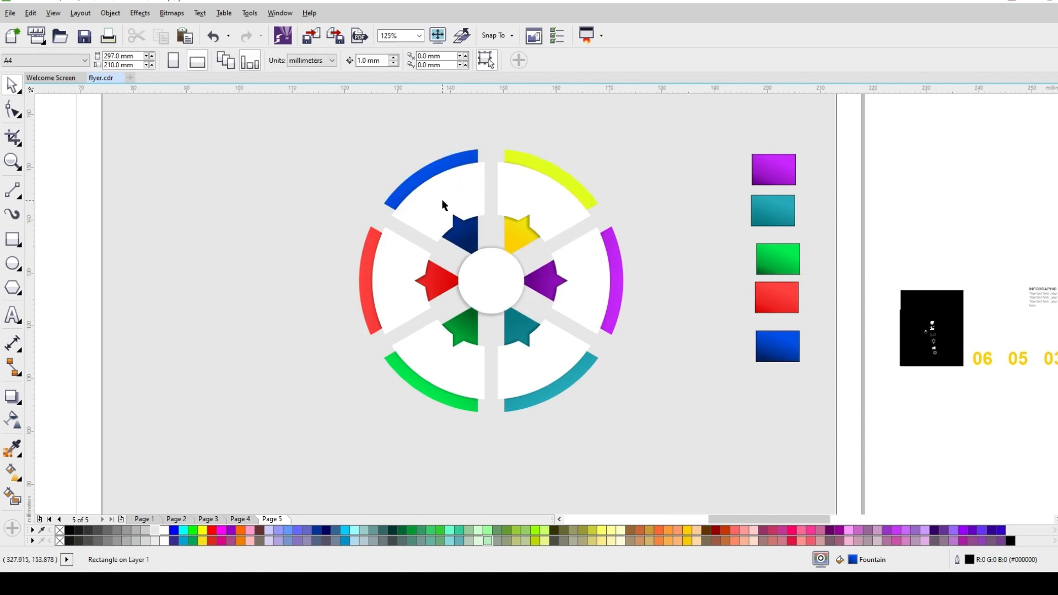
scroll(442, 200, up, 2)
scroll(451, 199, down, 2)
scroll(489, 229, up, 2)
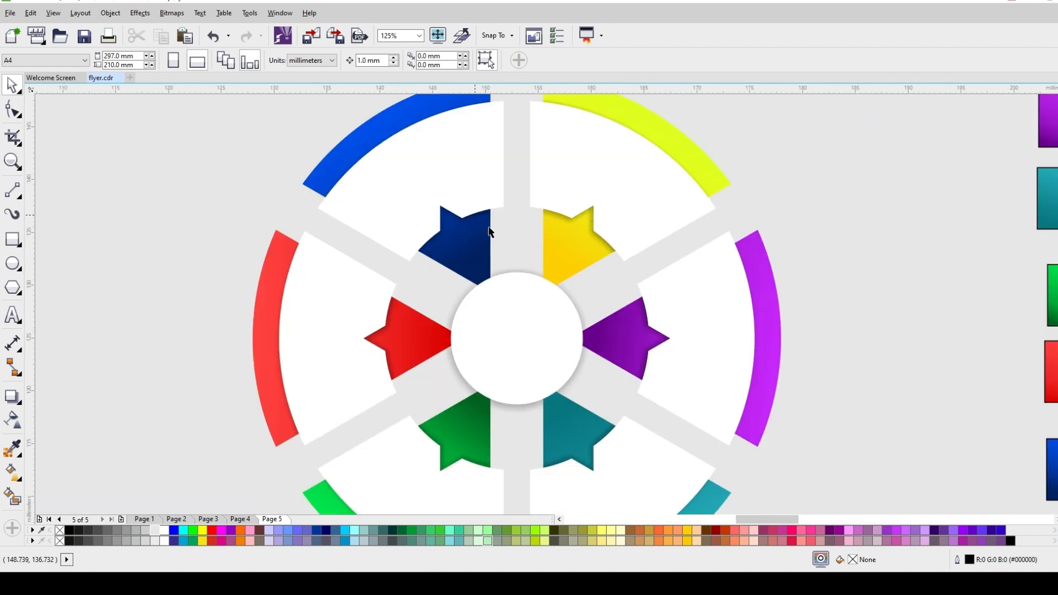
scroll(490, 230, up, 2)
scroll(491, 232, down, 4)
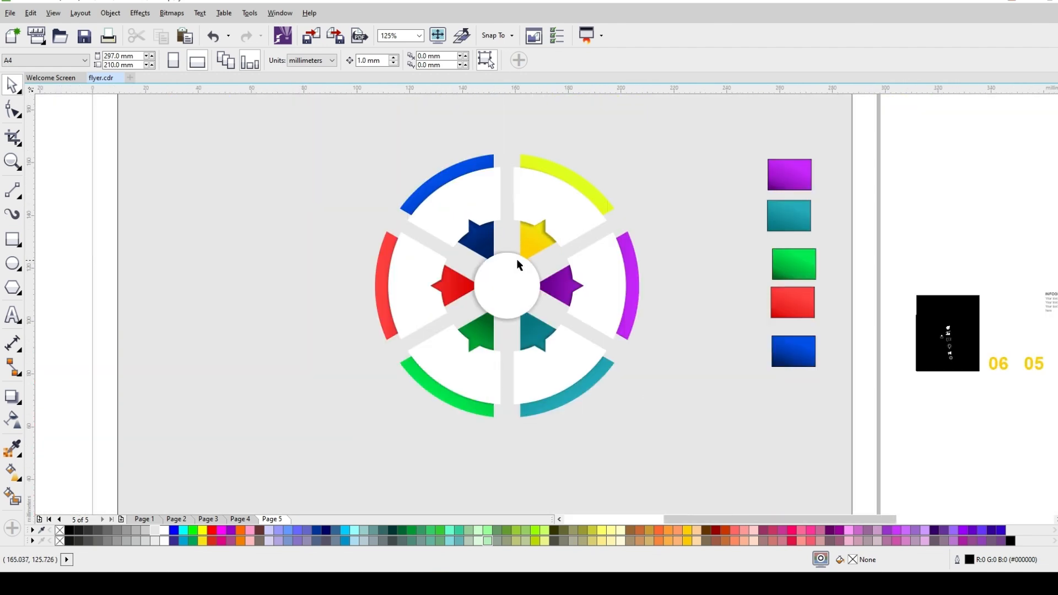
scroll(516, 263, up, 2)
scroll(516, 264, down, 2)
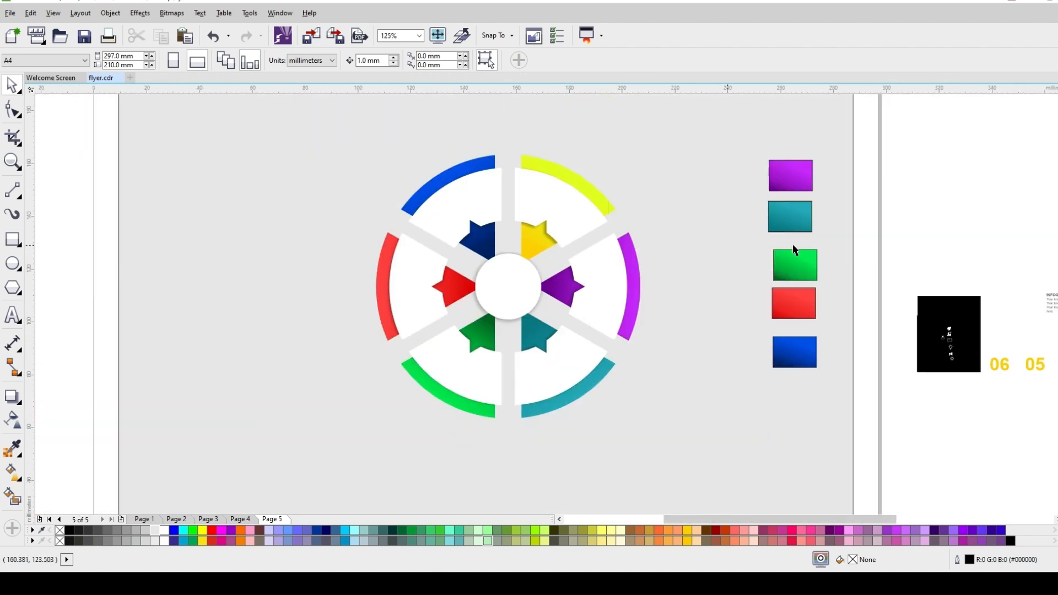
- Move the five colour swatches back off the page, below the yellow swatch
drag(882, 265, 708, 421)
drag(795, 265, 1001, 202)
scroll(432, 264, up, 2)
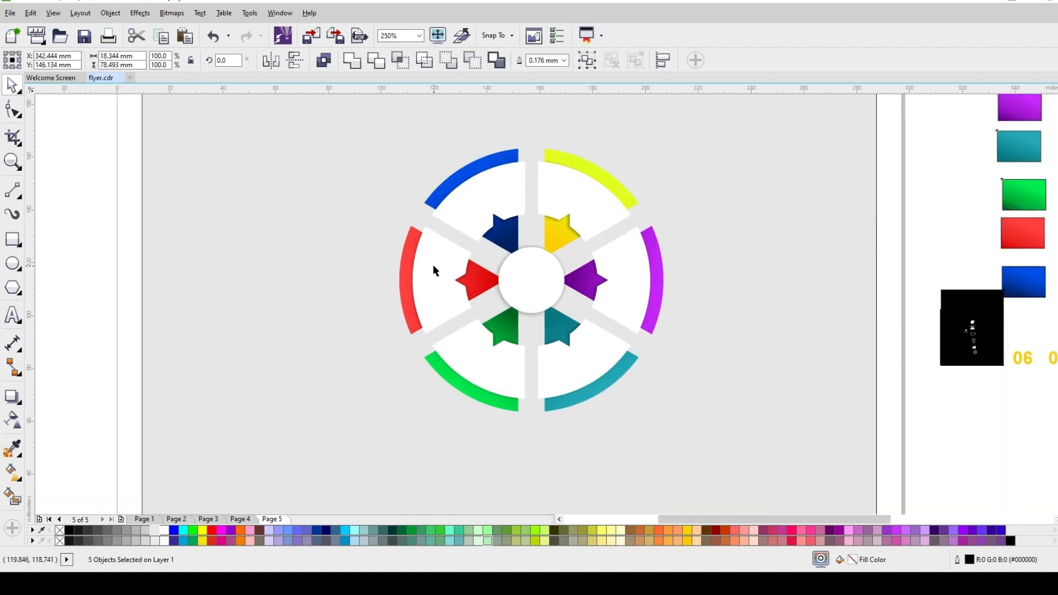
scroll(432, 264, down, 2)
scroll(526, 221, up, 4)
scroll(527, 222, down, 4)
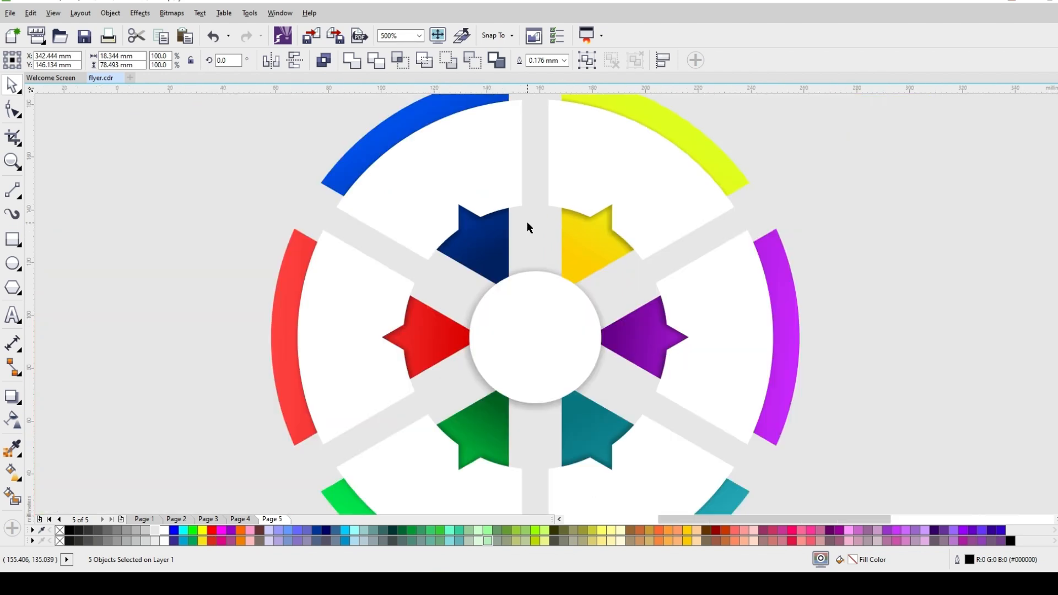
scroll(551, 321, down, 2)
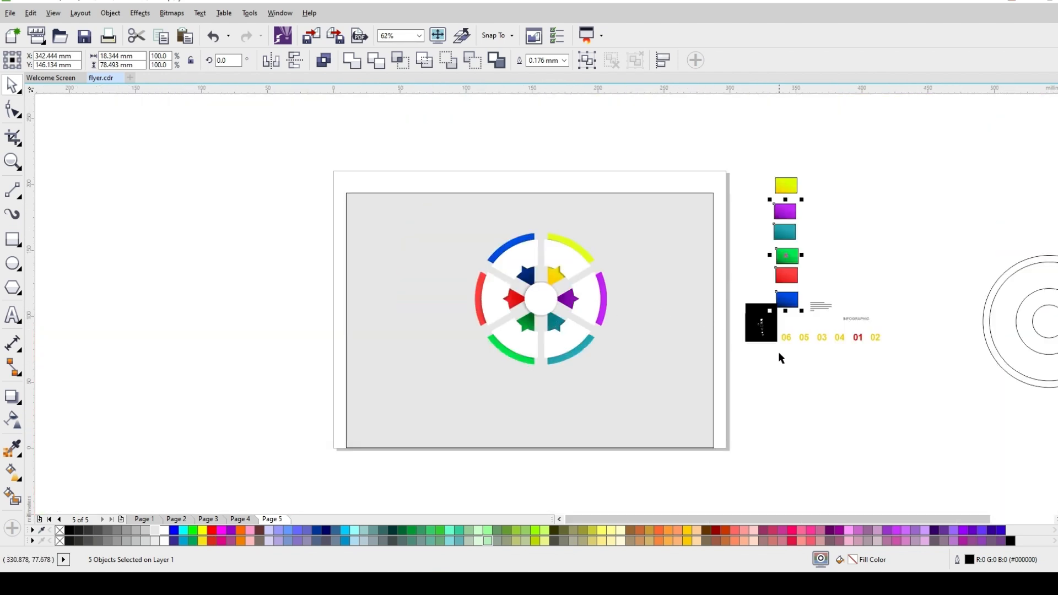
scroll(569, 250, up, 2)
scroll(702, 272, down, 2)
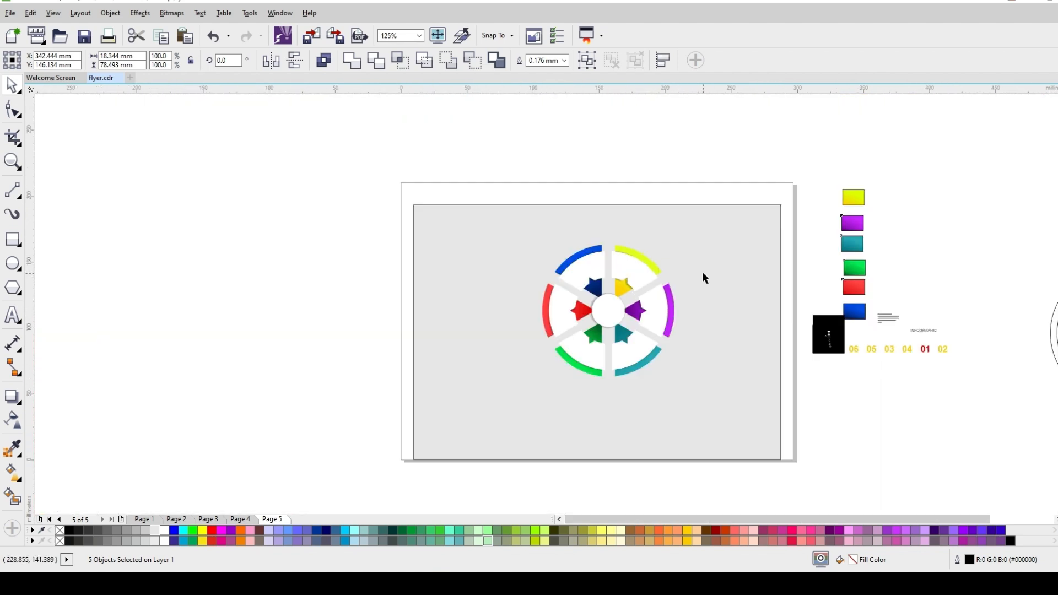
- Move the small INFOGRAPHIC heading and placeholder text group onto the grey background beside the purple segment
scroll(872, 303, up, 4)
click(938, 370)
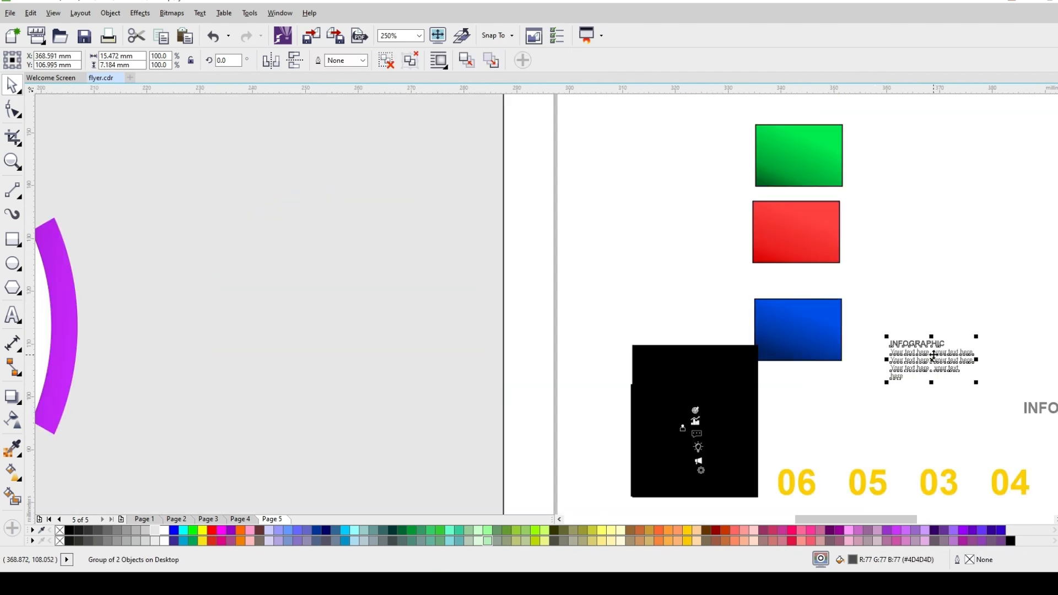
drag(938, 371, 321, 328)
scroll(413, 251, down, 2)
- Place the larger grey INFOGRAPHIC title on the white centre circle and align its centre with the circle's
click(733, 330)
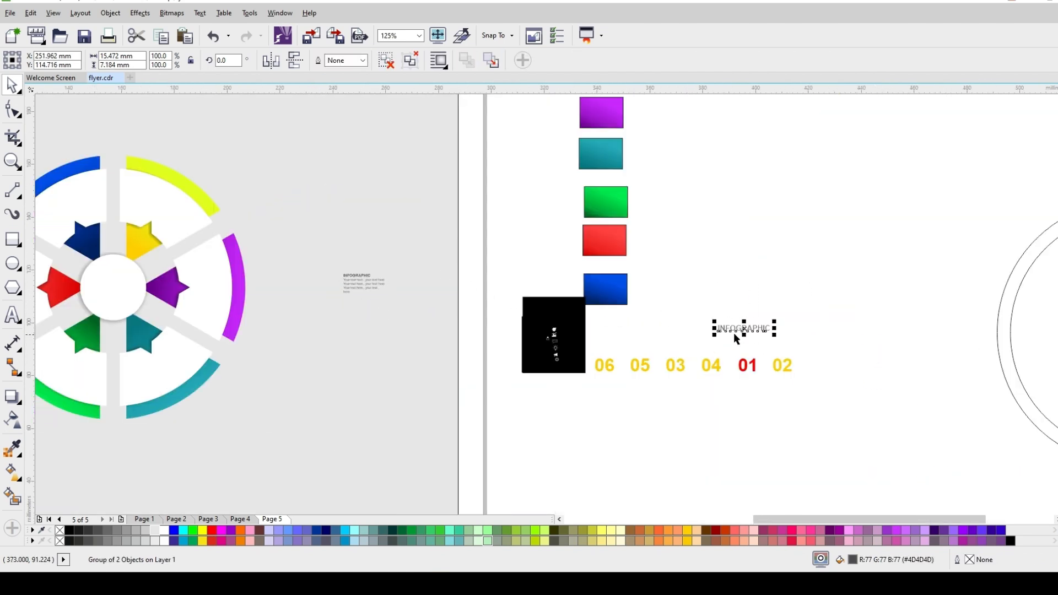
drag(733, 330, 115, 288)
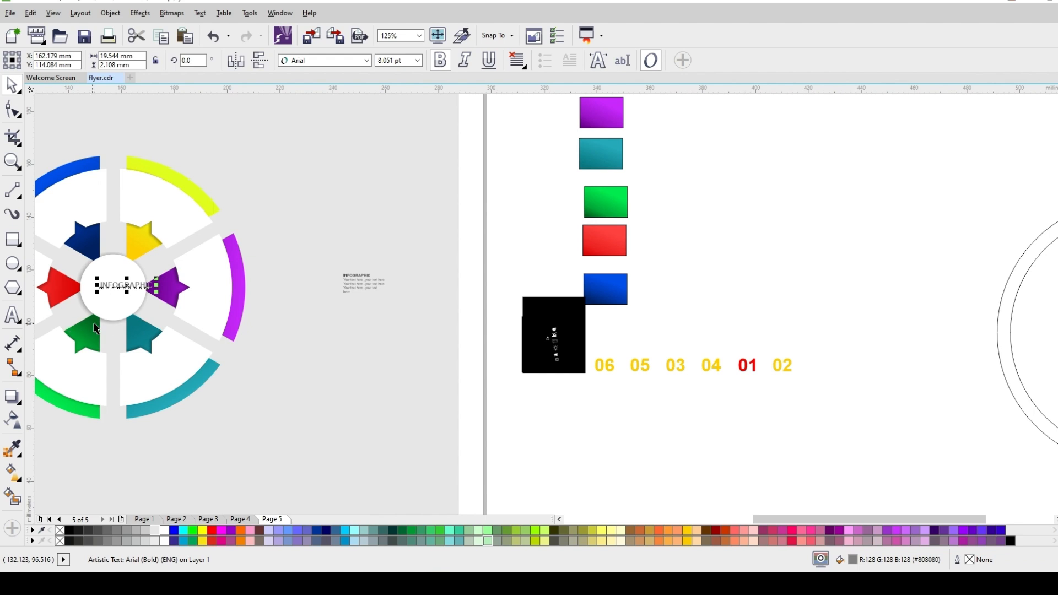
scroll(69, 294, up, 2)
shift+click(151, 322)
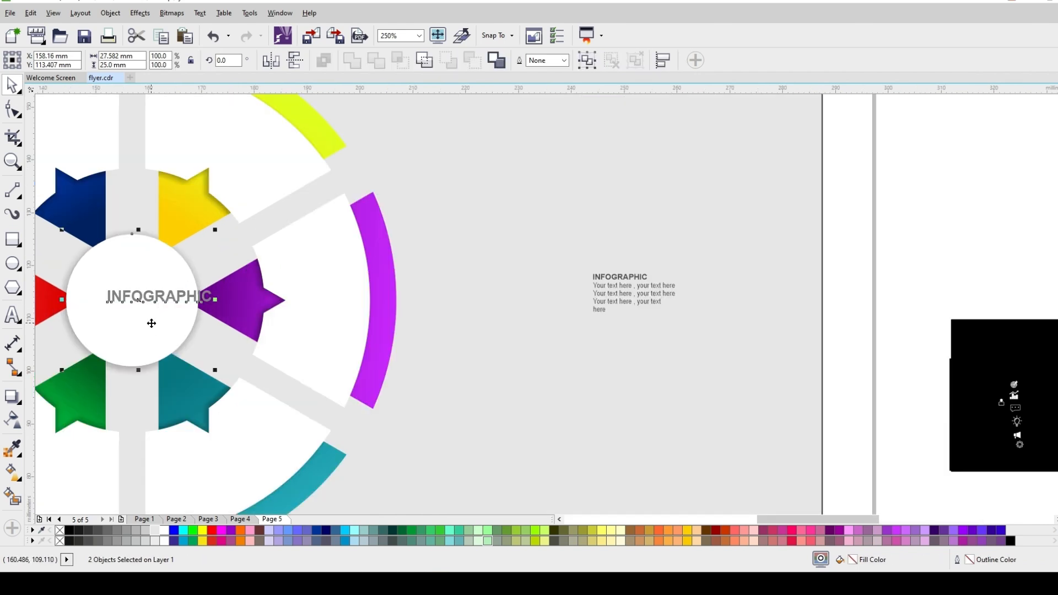
key(e)
scroll(465, 298, down, 2)
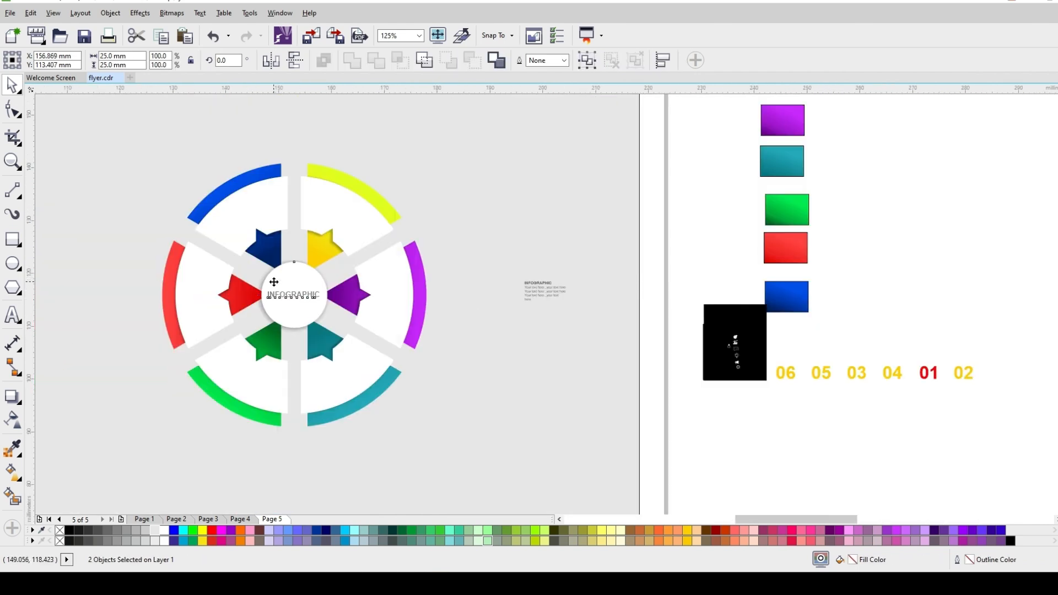
scroll(275, 281, up, 2)
scroll(326, 305, down, 2)
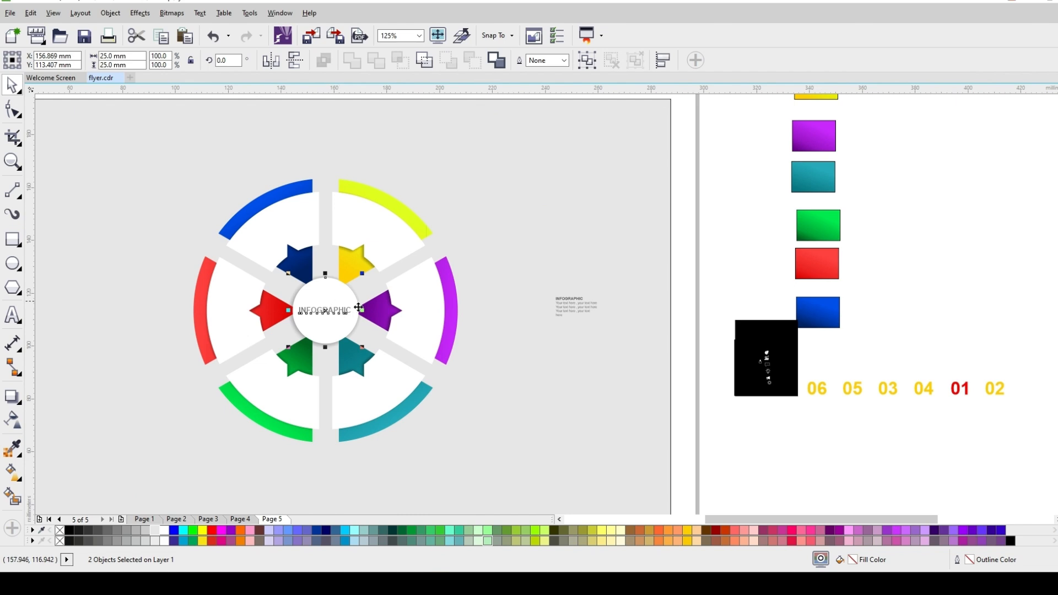
- Distribute the small INFOGRAPHIC text group and its copies so that each of the six white segments holds one
click(580, 314)
drag(580, 314, 252, 319)
right_click(365, 228)
right_click(417, 312)
right_click(361, 400)
right_click(266, 393)
key(Escape)
click(720, 340)
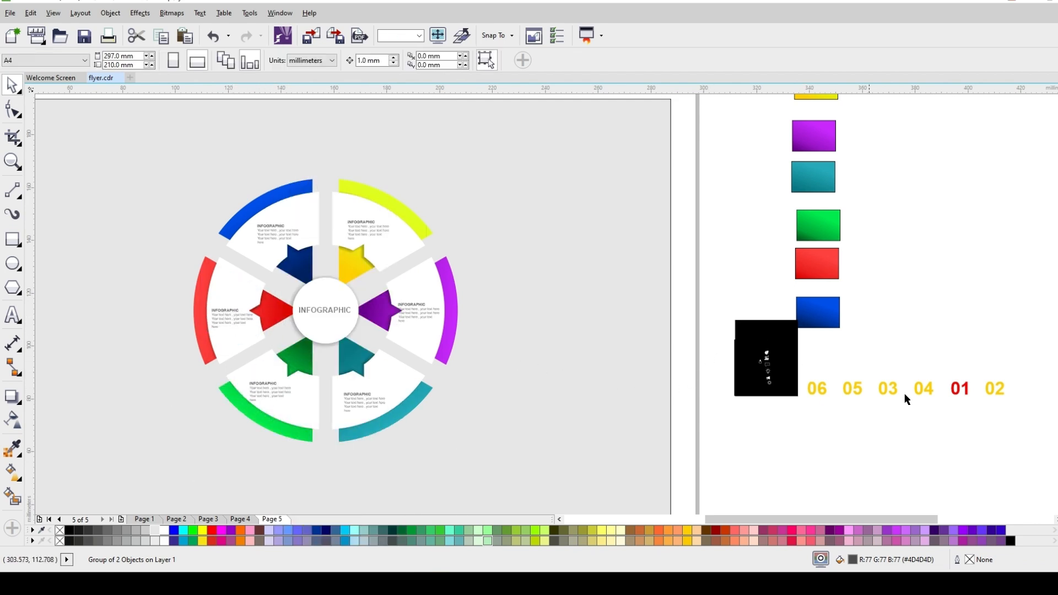
- Move the numbers 01, 02 and 03 into the blue, yellow and purple segments respectively
click(957, 389)
drag(957, 389, 296, 211)
click(993, 387)
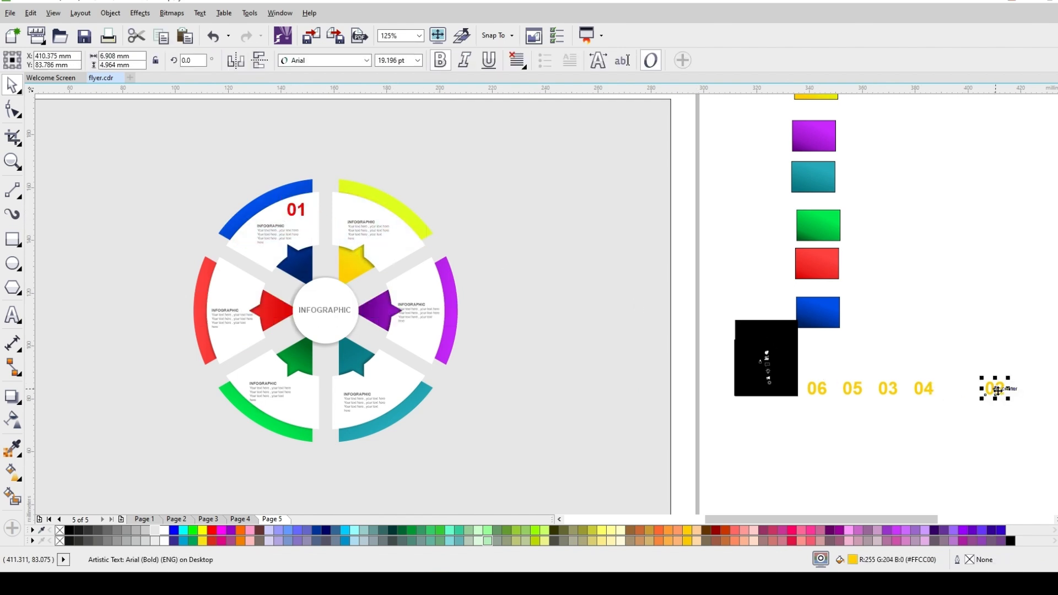
drag(993, 387, 405, 239)
click(892, 388)
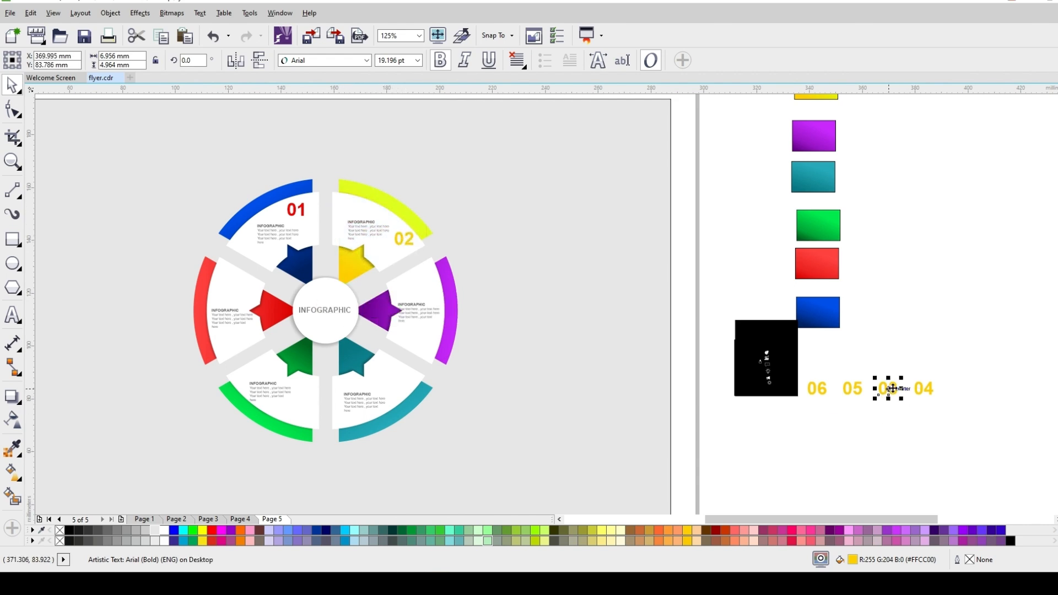
drag(869, 393, 426, 336)
- Move the number 04 into the teal segment and shift that segment's text group up and to the right
click(923, 389)
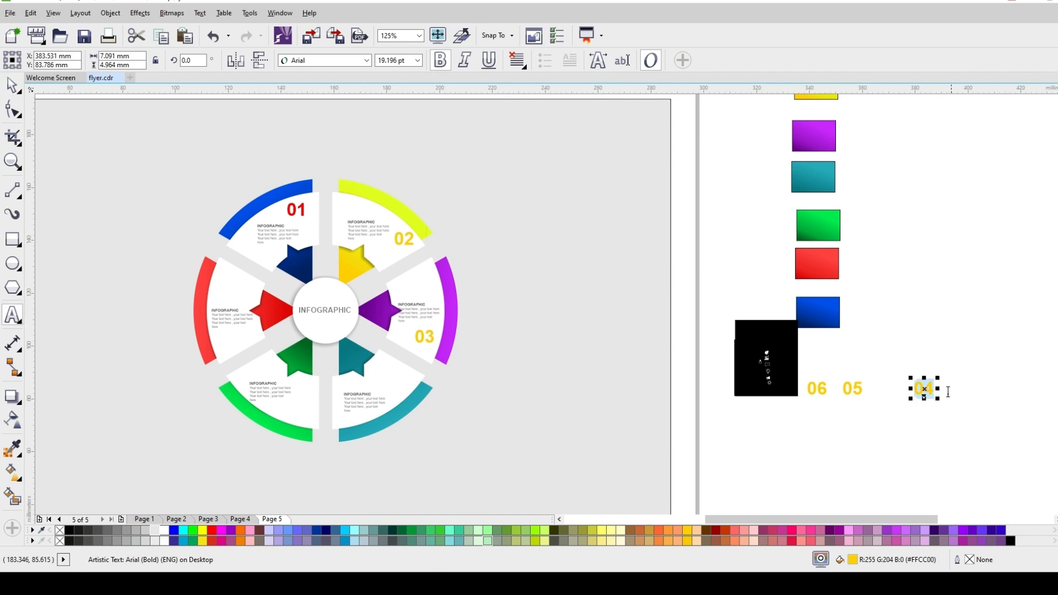
click(939, 391)
drag(926, 390, 744, 383)
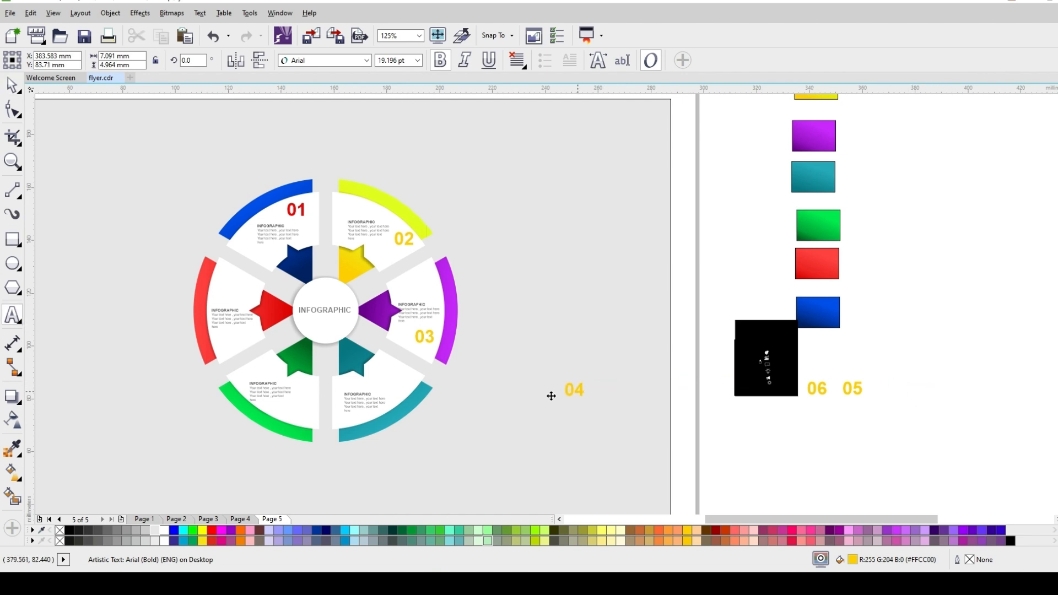
drag(390, 408, 348, 412)
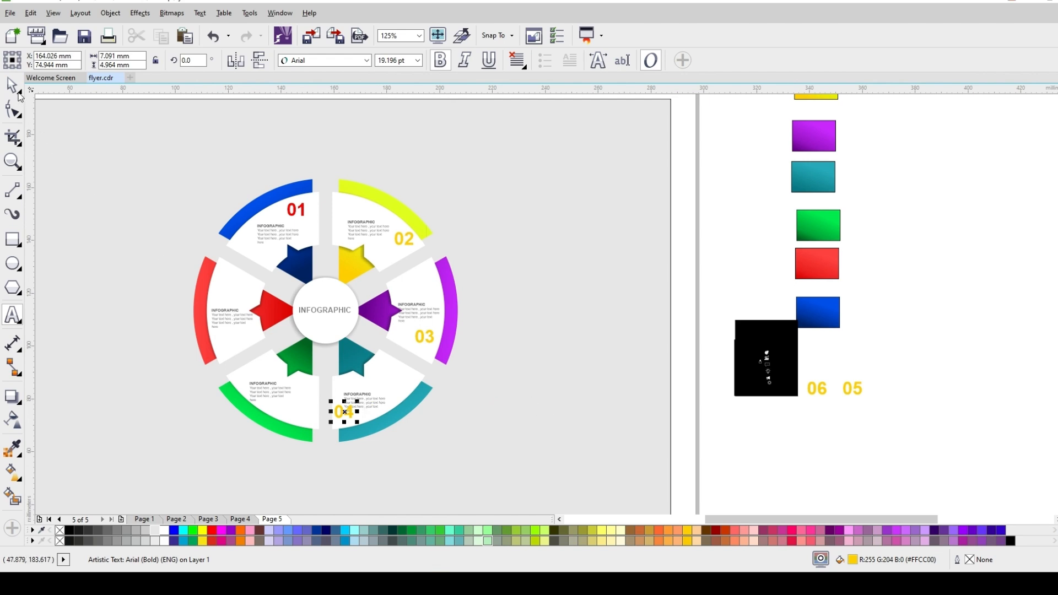
mouse_move(362, 400)
mouse_down()
mouse_move(387, 384)
mouse_move(358, 409)
mouse_up()
- Move the numbers 05 and 06 into the green and red segments, and fine-tune the green segment's text and the number 03
drag(852, 391, 288, 394)
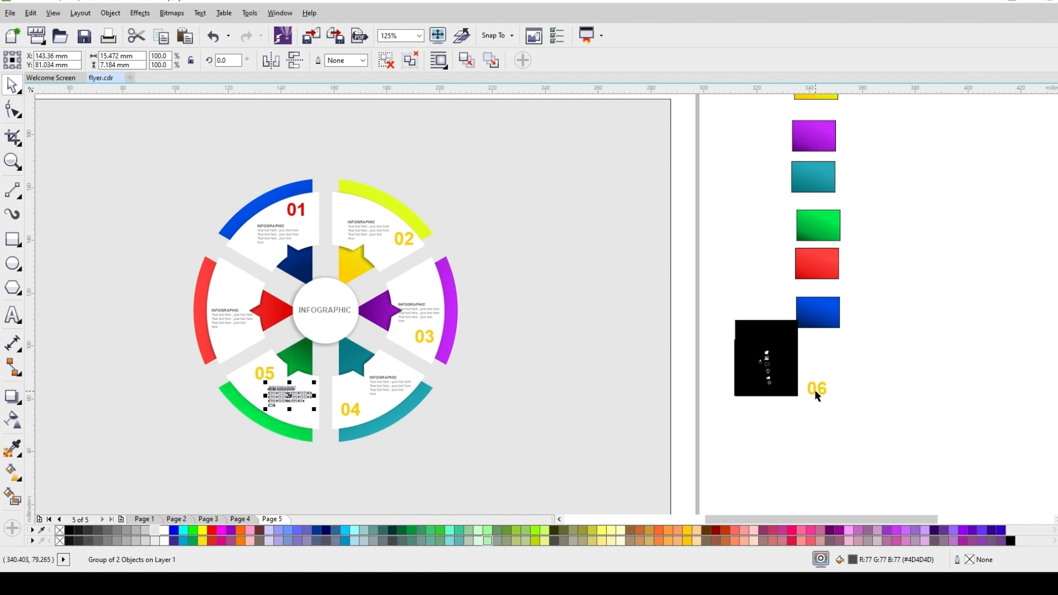
drag(817, 395, 226, 284)
drag(226, 321, 228, 325)
drag(271, 379, 291, 399)
drag(425, 337, 419, 342)
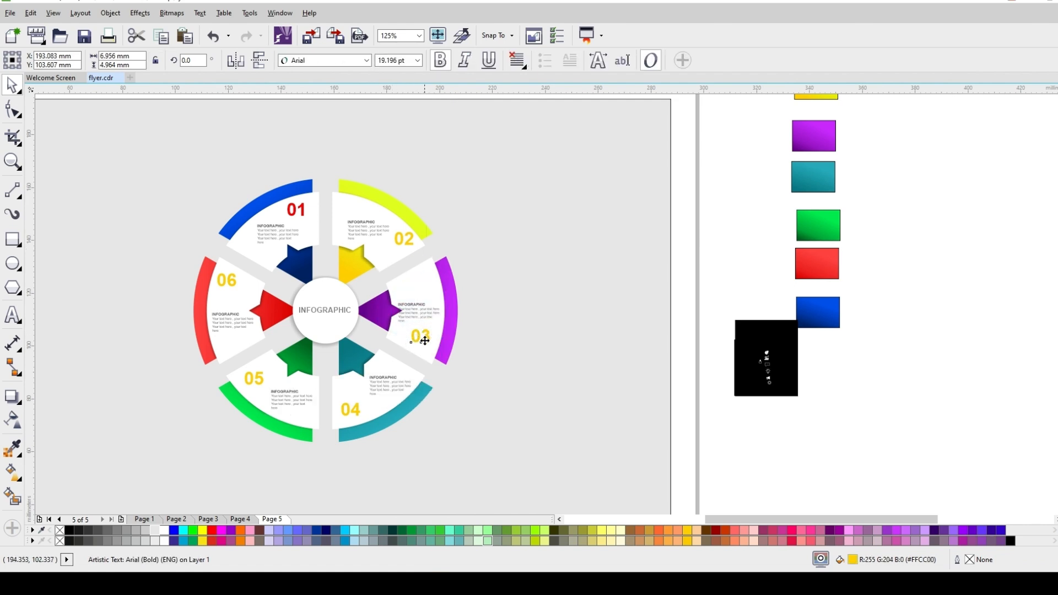
- Nudge the number 03 down and right, the number 02 slightly down, and the yellow segment's text group up and left
drag(424, 341, 426, 340)
click(409, 238)
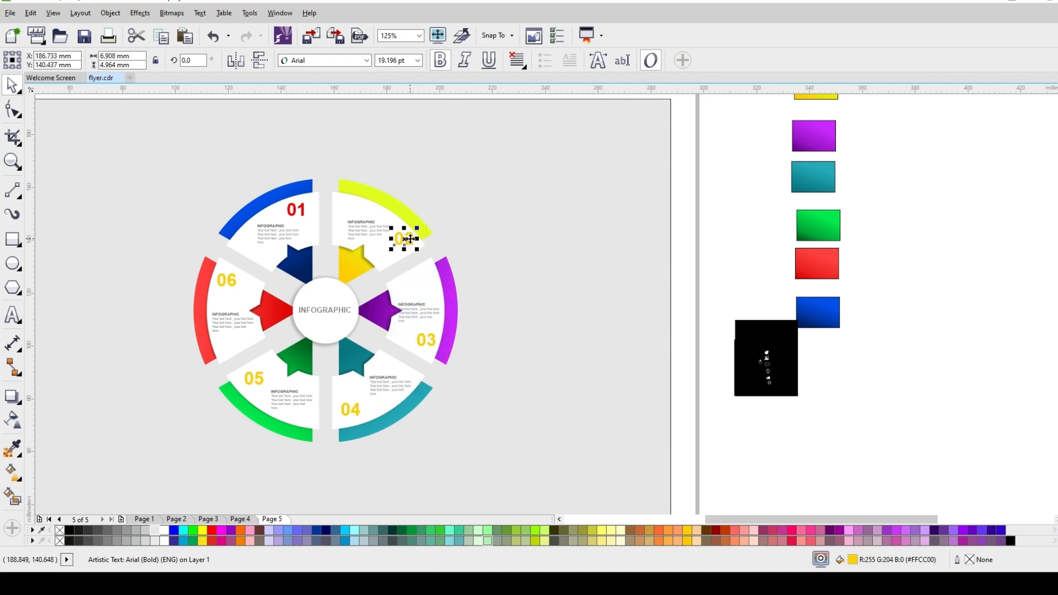
drag(404, 238, 345, 211)
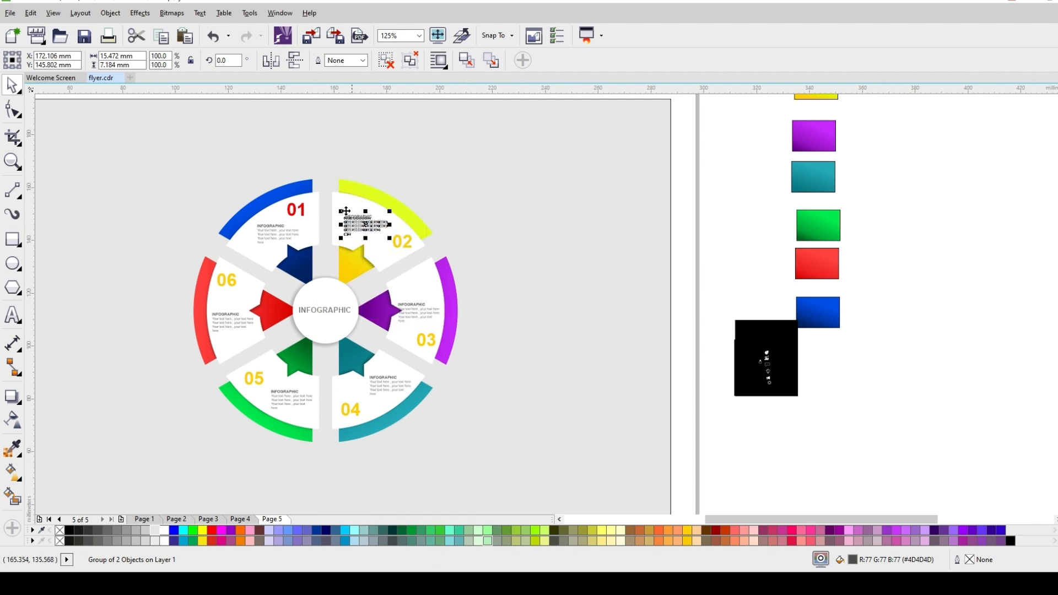
scroll(444, 275, down, 1)
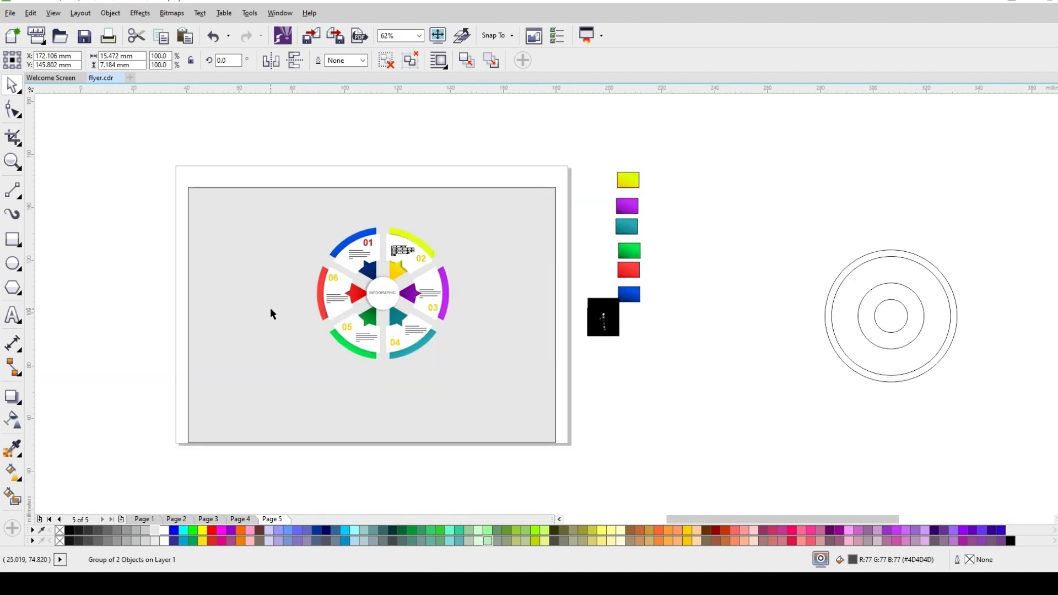
scroll(241, 321, up, 1)
click(633, 285)
key(ctrl+z)
click(157, 411)
- Recolour the numbers 03 and 04 with the purple and teal sampled from their segments' outer arcs, using the Color Eyedropper
scroll(635, 286, up, 1)
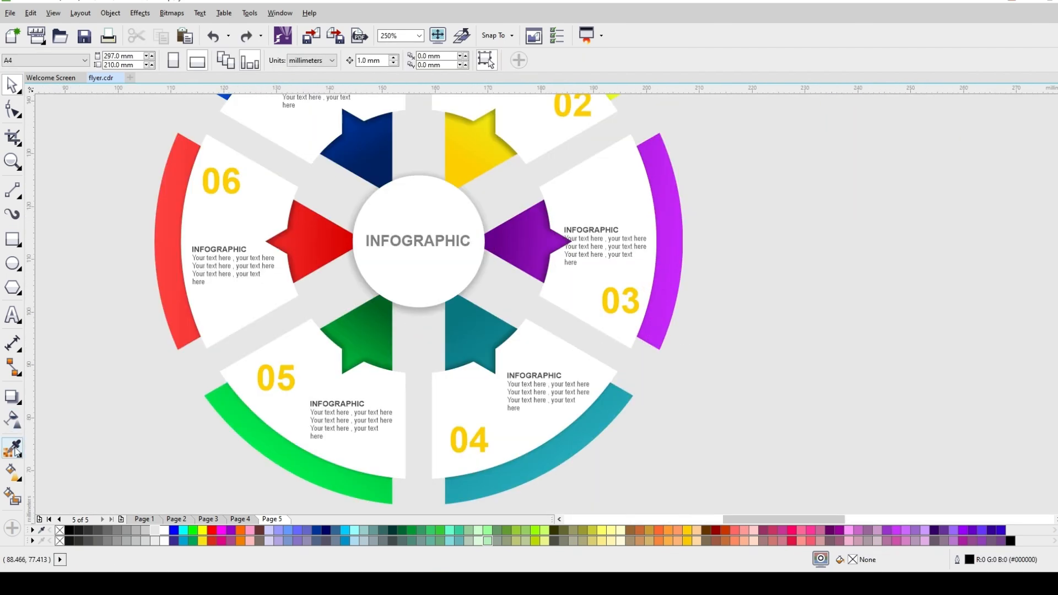
click(12, 449)
click(665, 310)
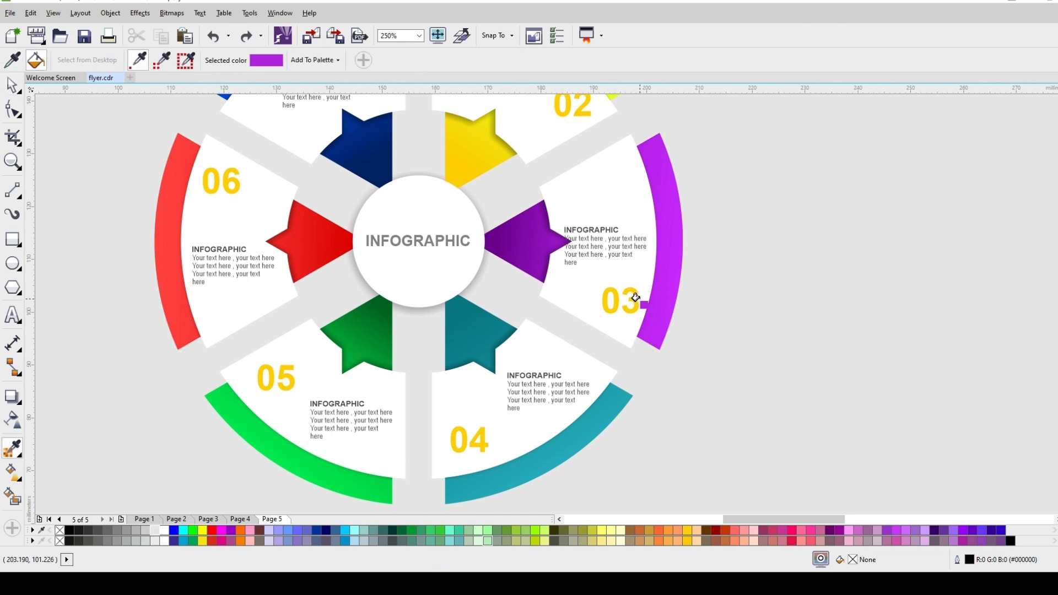
click(631, 297)
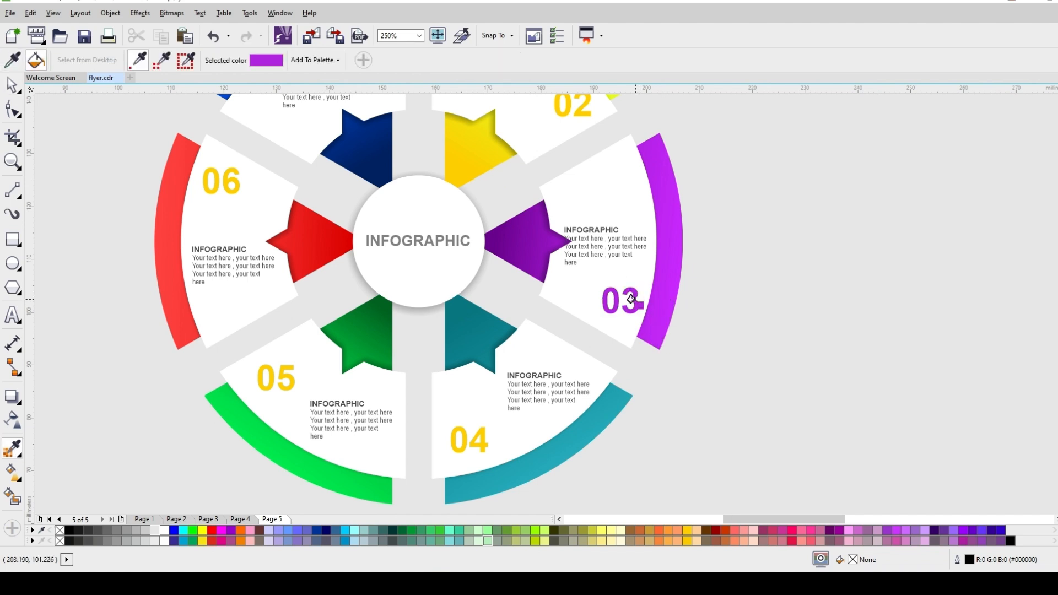
shift+click(619, 420)
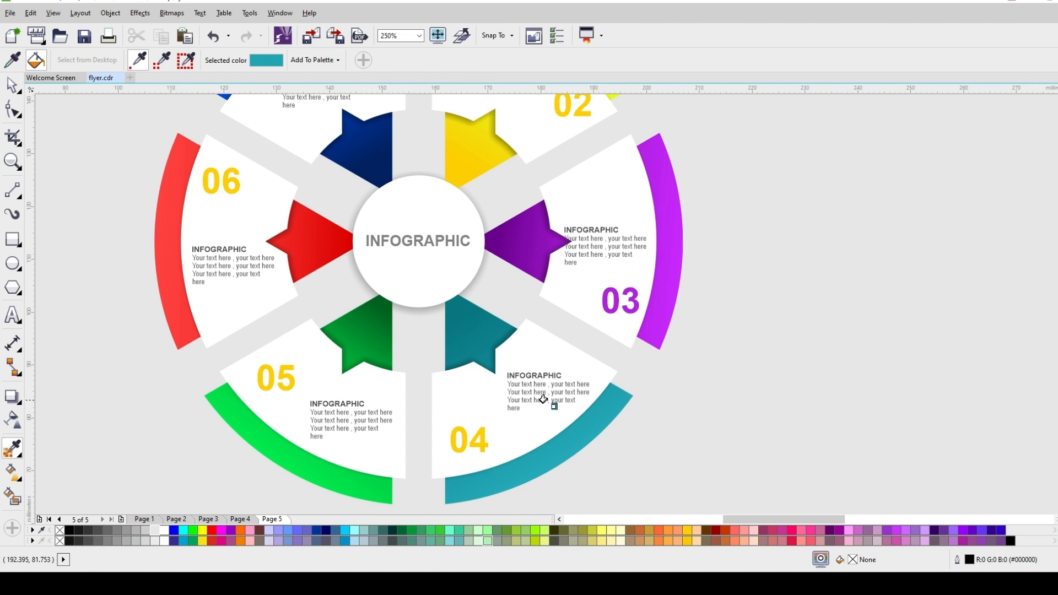
click(480, 435)
- Recolour the numbers 05 and 06 with the green and red sampled from their segments' outer arcs
shift+click(365, 482)
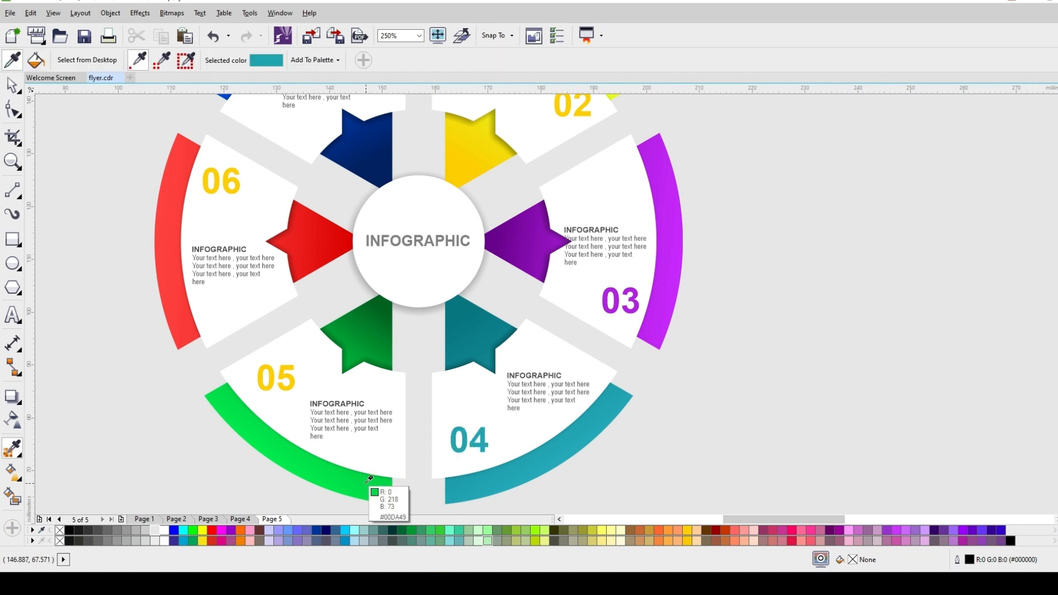
click(267, 374)
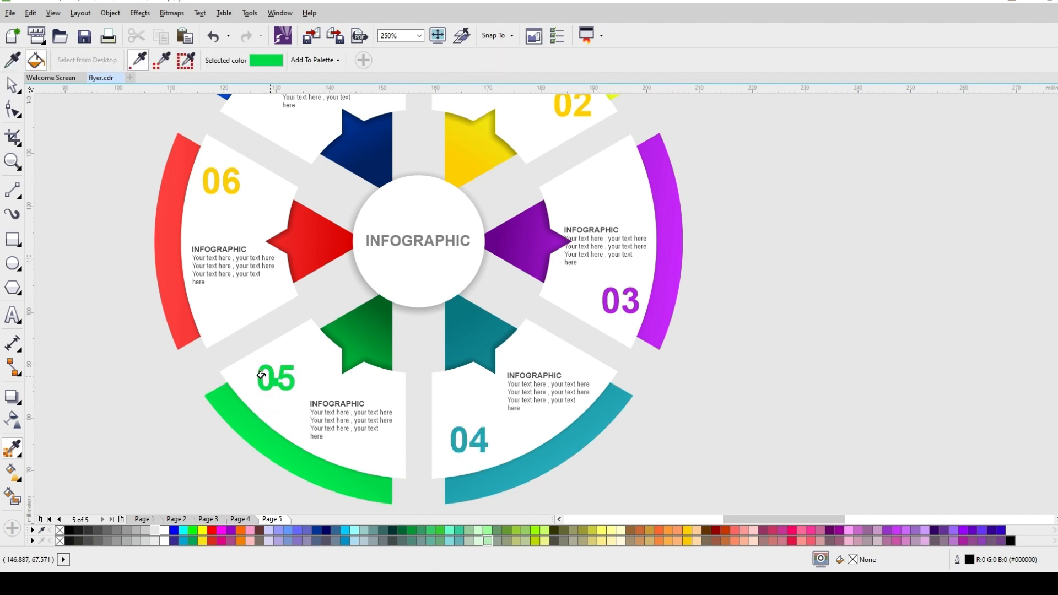
shift+click(181, 311)
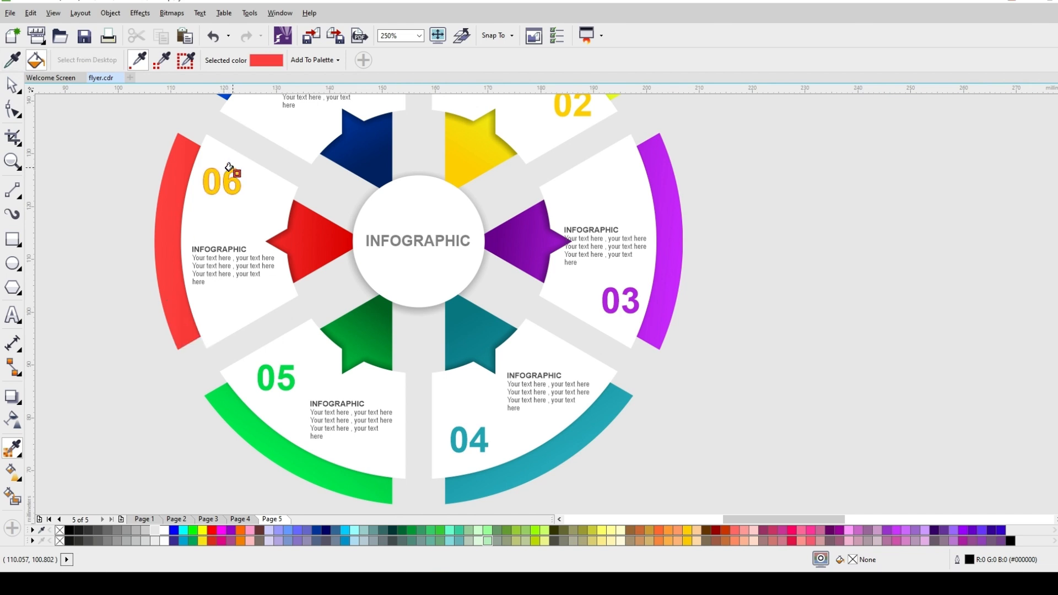
scroll(277, 225, down, 1)
scroll(277, 224, up, 2)
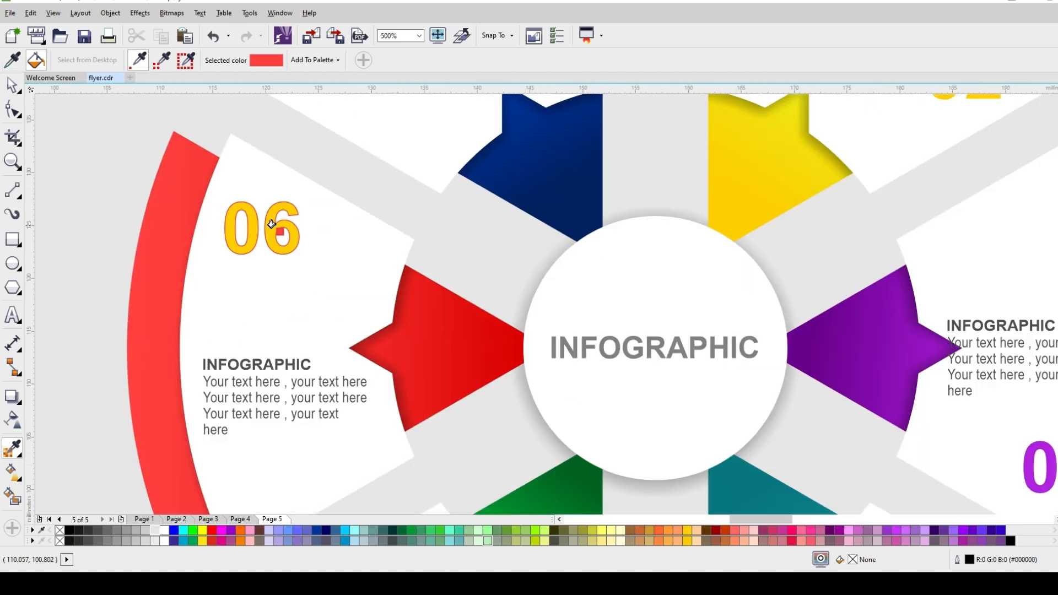
click(271, 225)
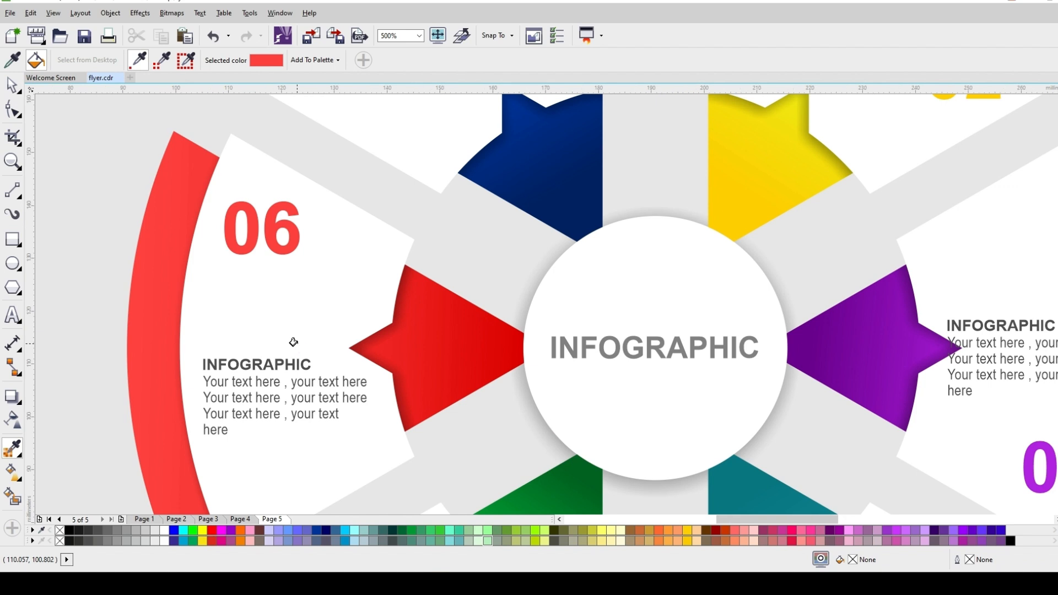
- Fill the number 01 with the blue sampled from its segment's outer arc and leave the eyedropper
scroll(293, 338, down, 1)
key(space)
key(space)
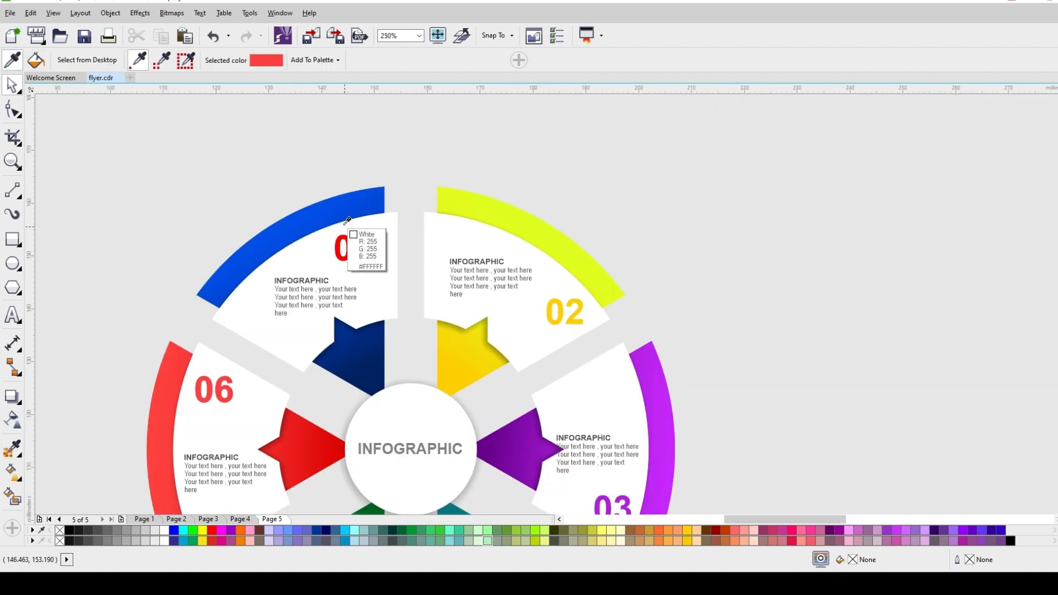
click(339, 210)
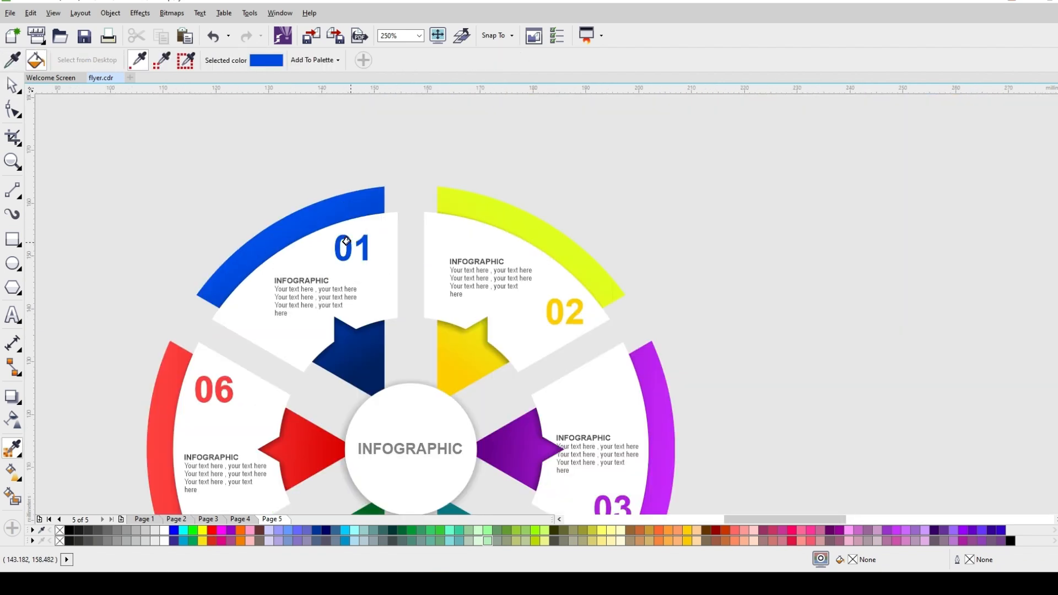
click(11, 86)
scroll(464, 162, down, 2)
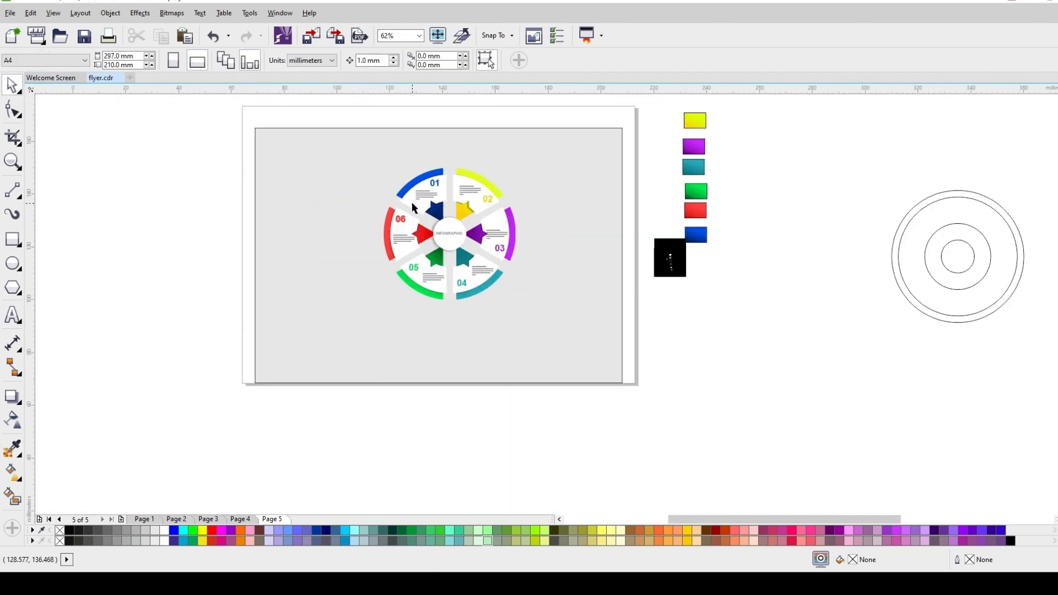
scroll(411, 203, up, 2)
scroll(567, 170, down, 2)
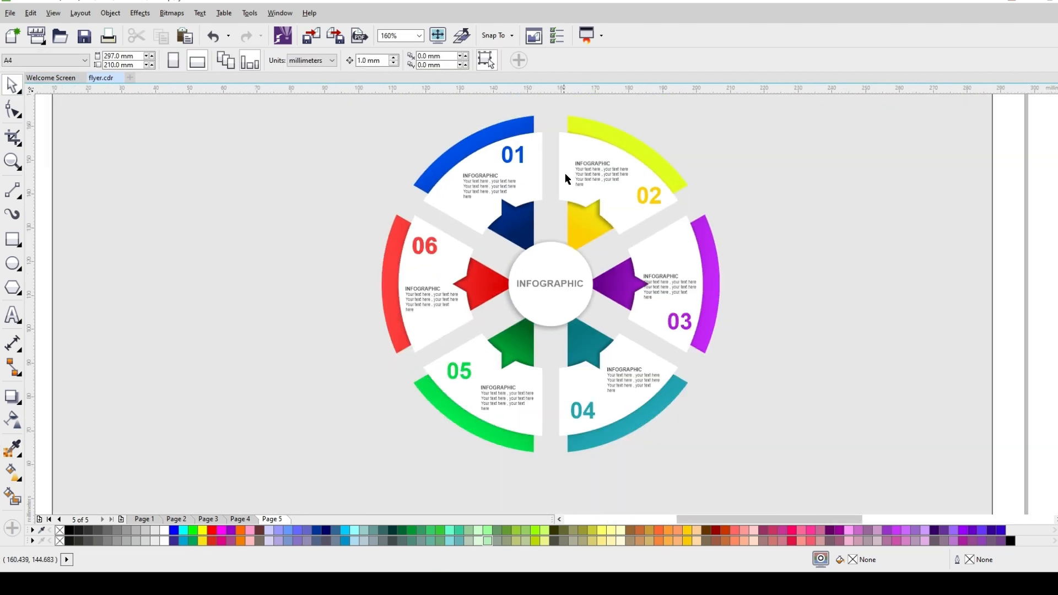
scroll(567, 170, up, 1)
scroll(655, 237, down, 1)
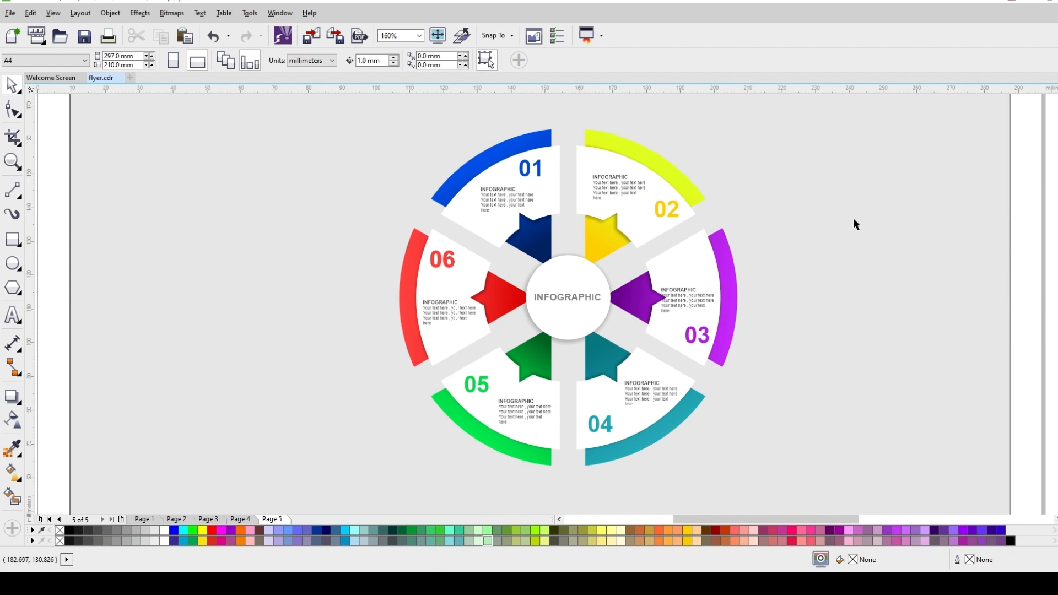